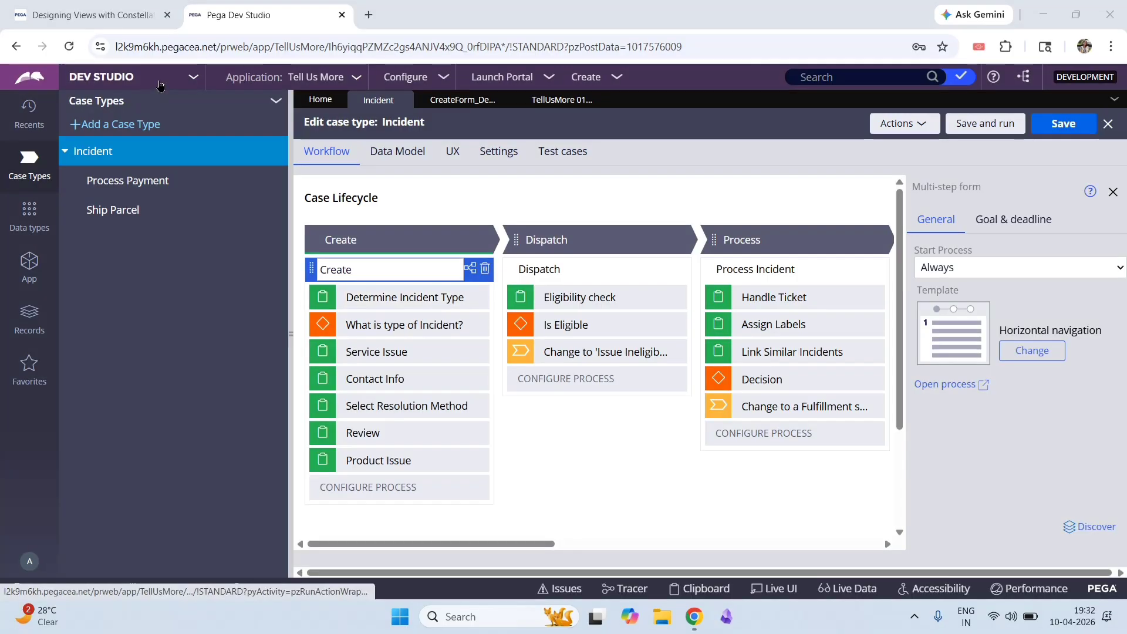
# Switch to App Studio and open the data model of the Incident case type
pyautogui.click(101, 76)
pyautogui.click(100, 100)
pyautogui.click(41, 165)
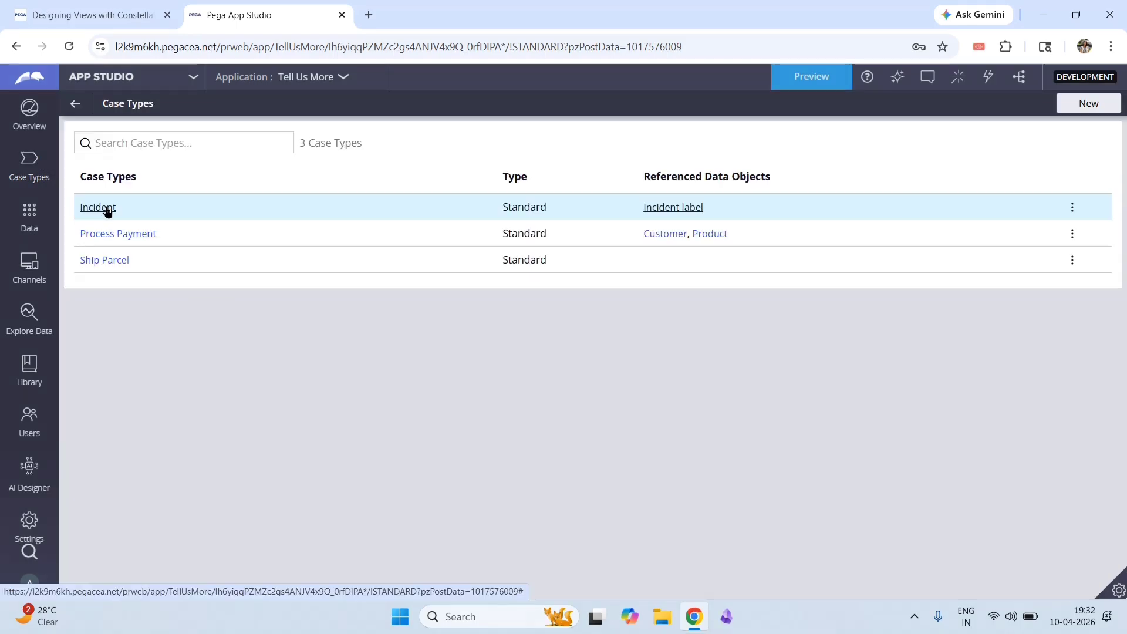
pyautogui.click(106, 208)
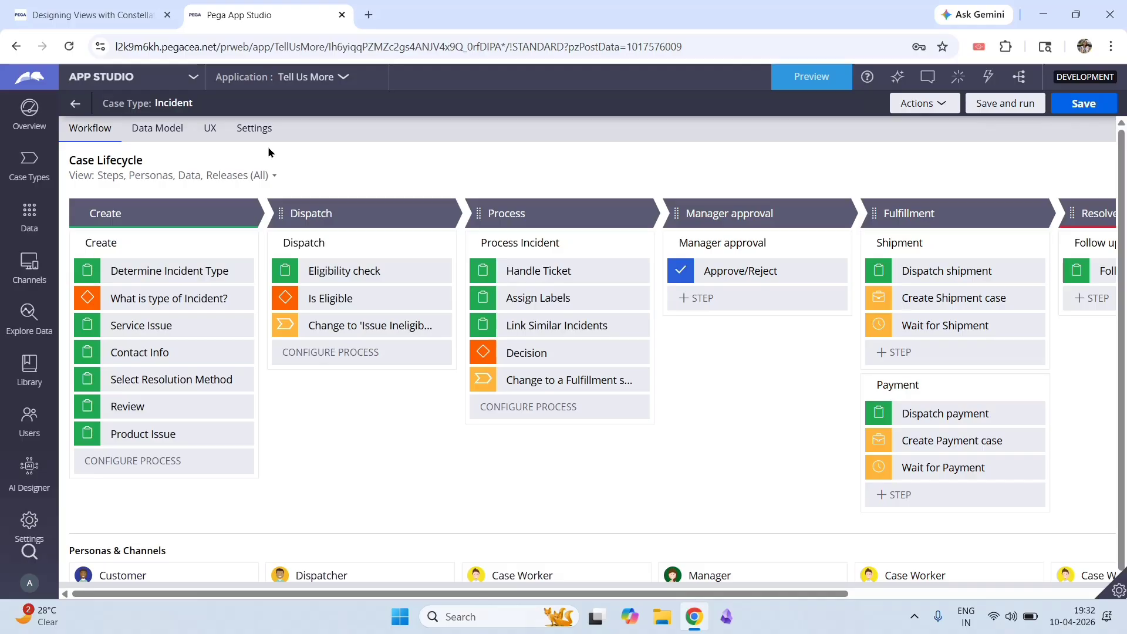
pyautogui.click(160, 131)
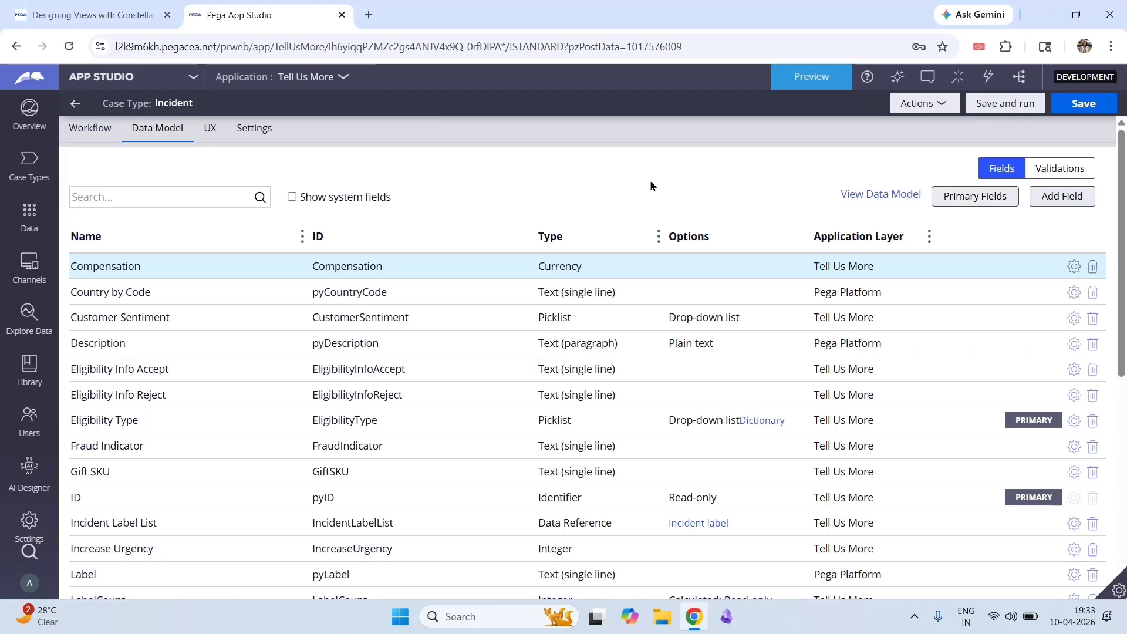
# Add a Picklist field named IncidentType to the Incident data model and continue with adding another field
pyautogui.click(1056, 199)
pyautogui.write('Incident')
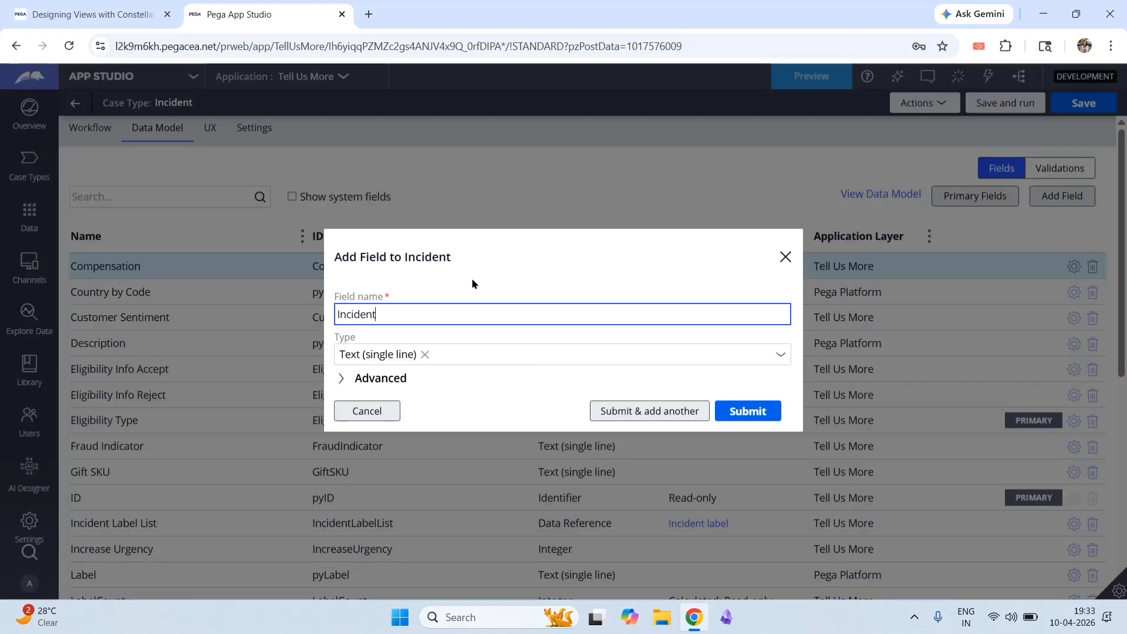
pyautogui.write('Type')
pyautogui.hotkey('ctrl', 'a')
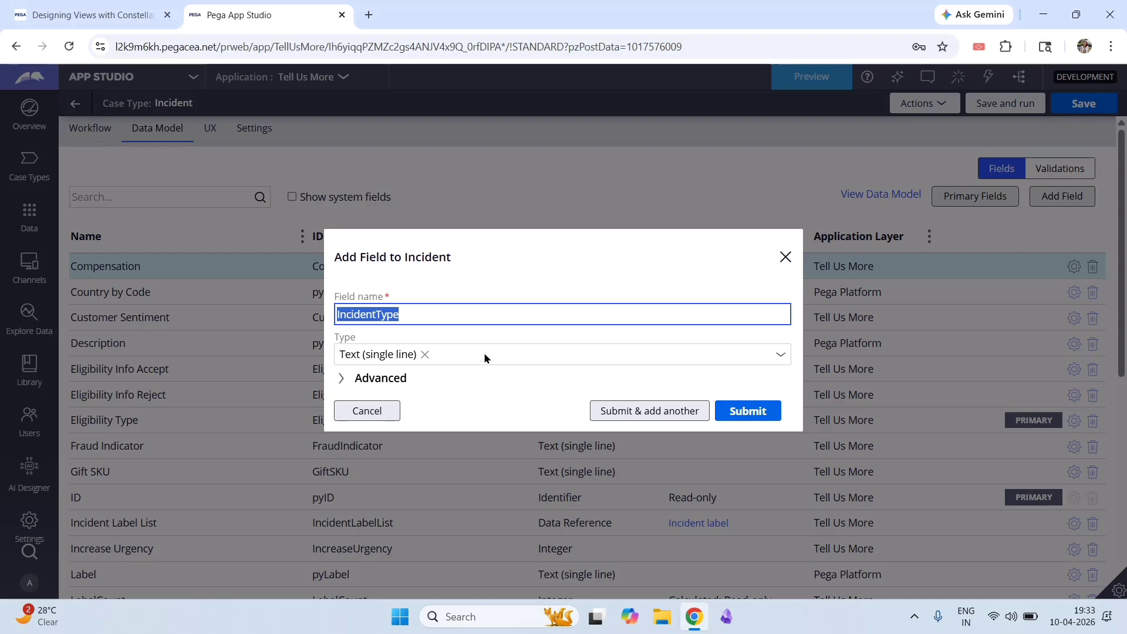
pyautogui.click(484, 355)
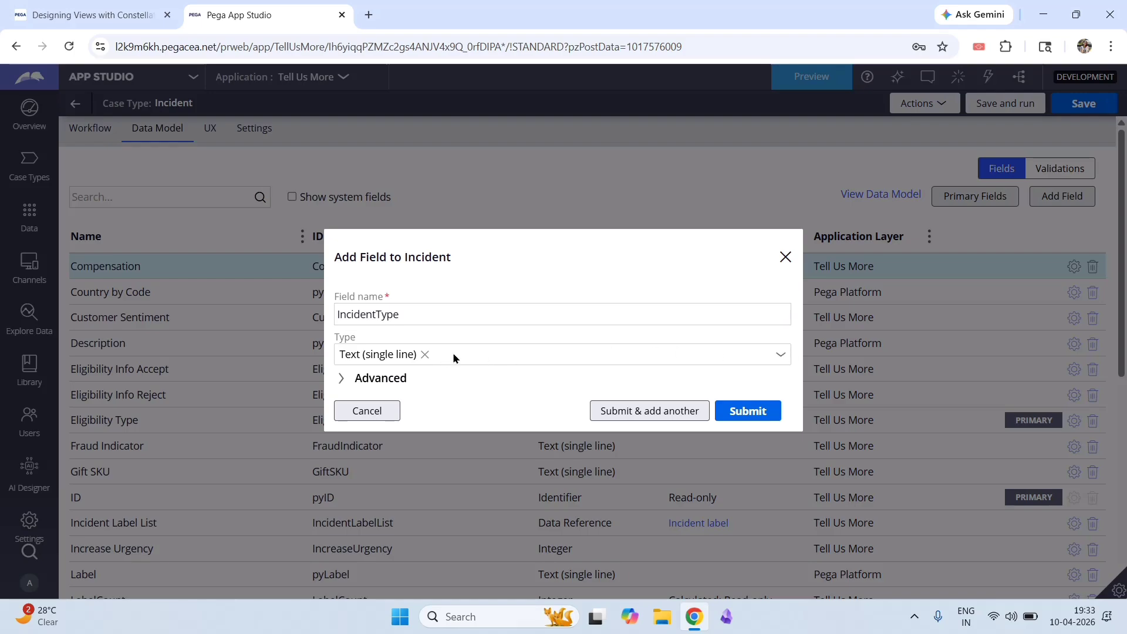
pyautogui.click(780, 355)
pyautogui.scroll(-1, 607, 287)
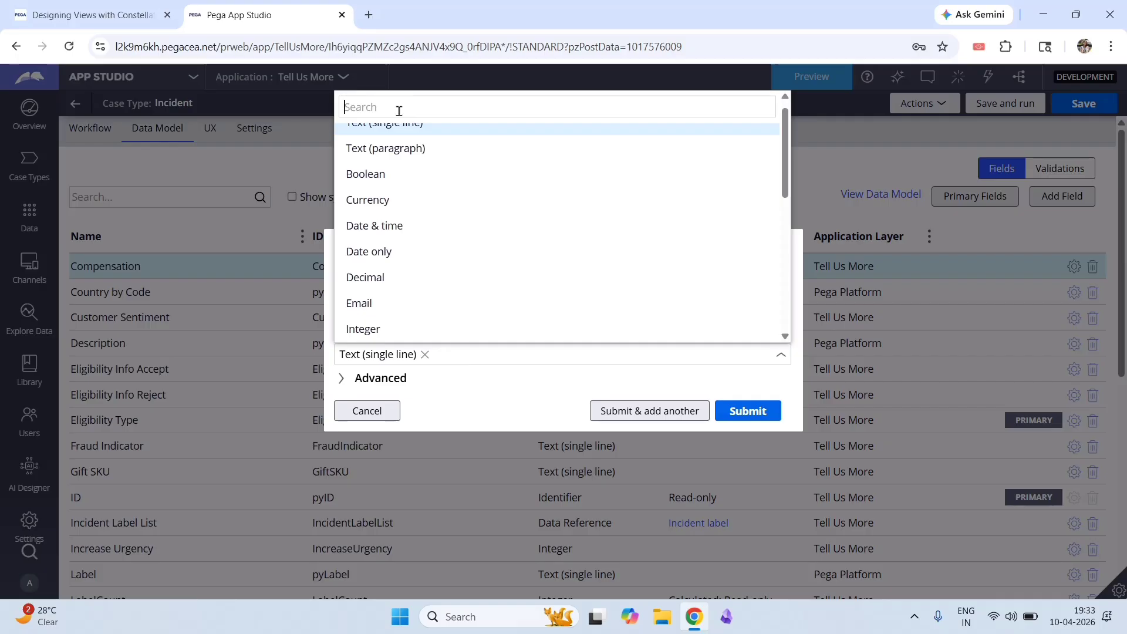
pyautogui.write('pick')
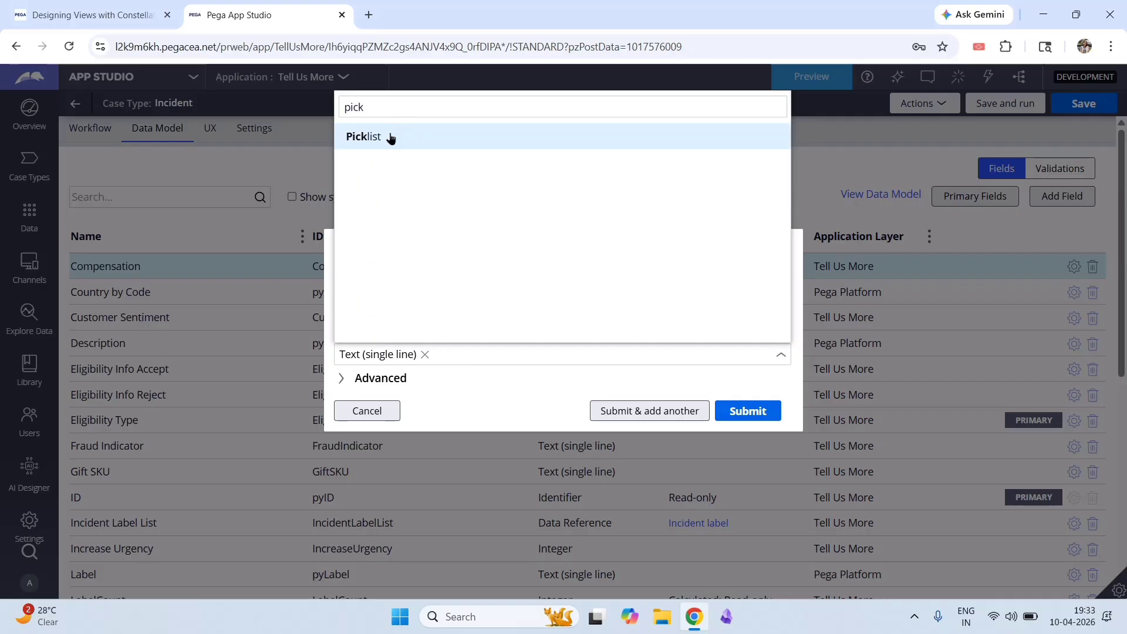
pyautogui.click(390, 138)
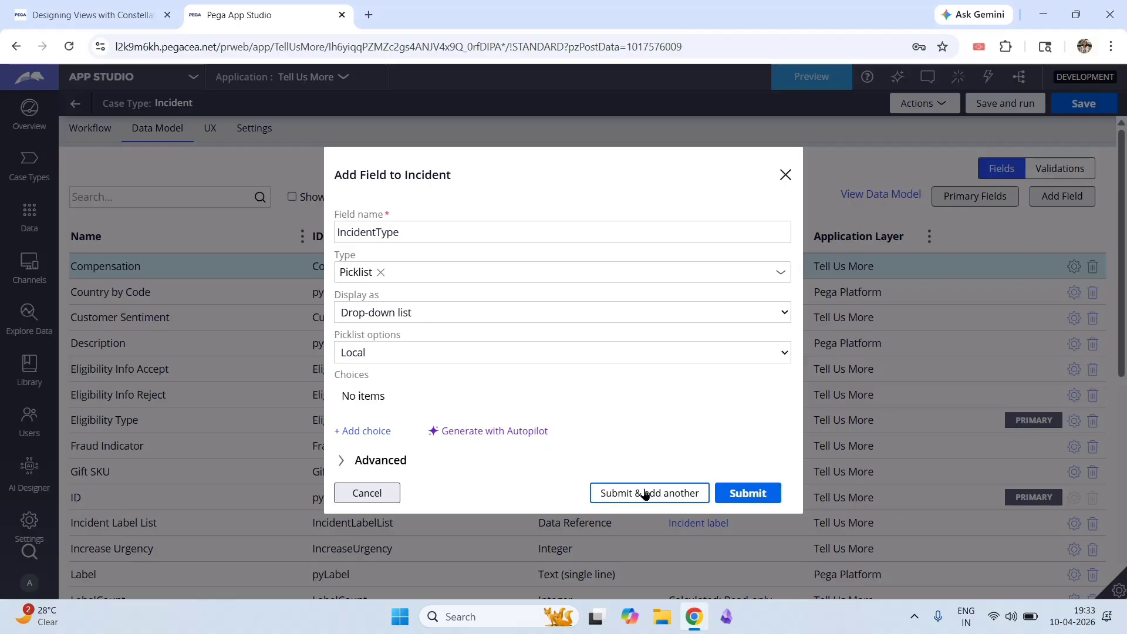
pyautogui.click(644, 494)
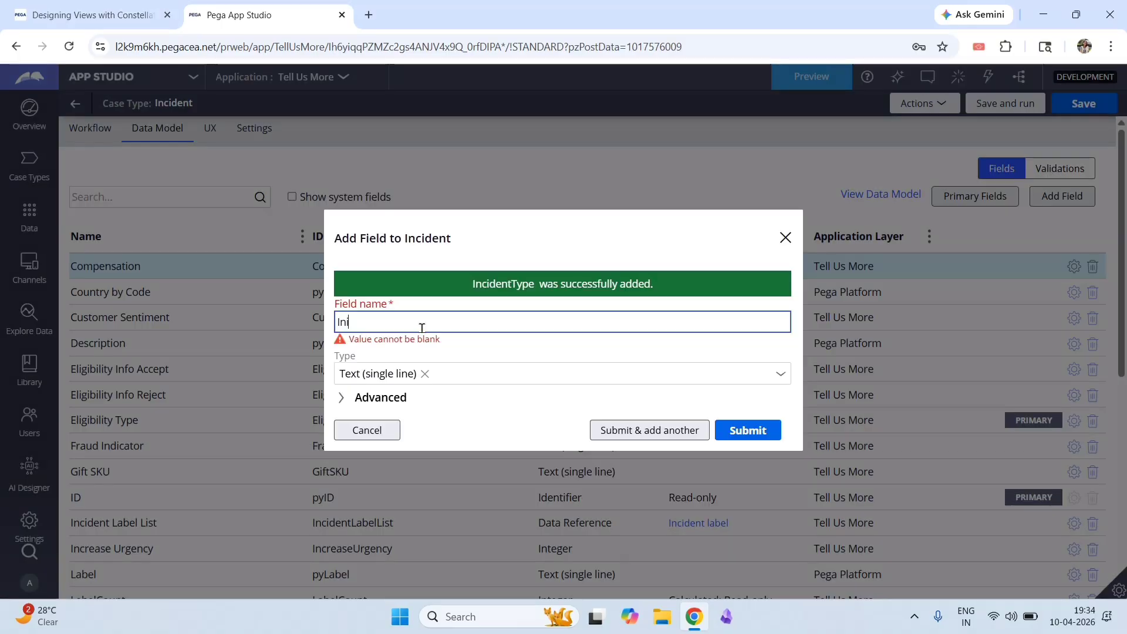
# Add a second Picklist field named IncidentSubType to the Incident data model
pyautogui.press('BackSpace')
pyautogui.write('cident')
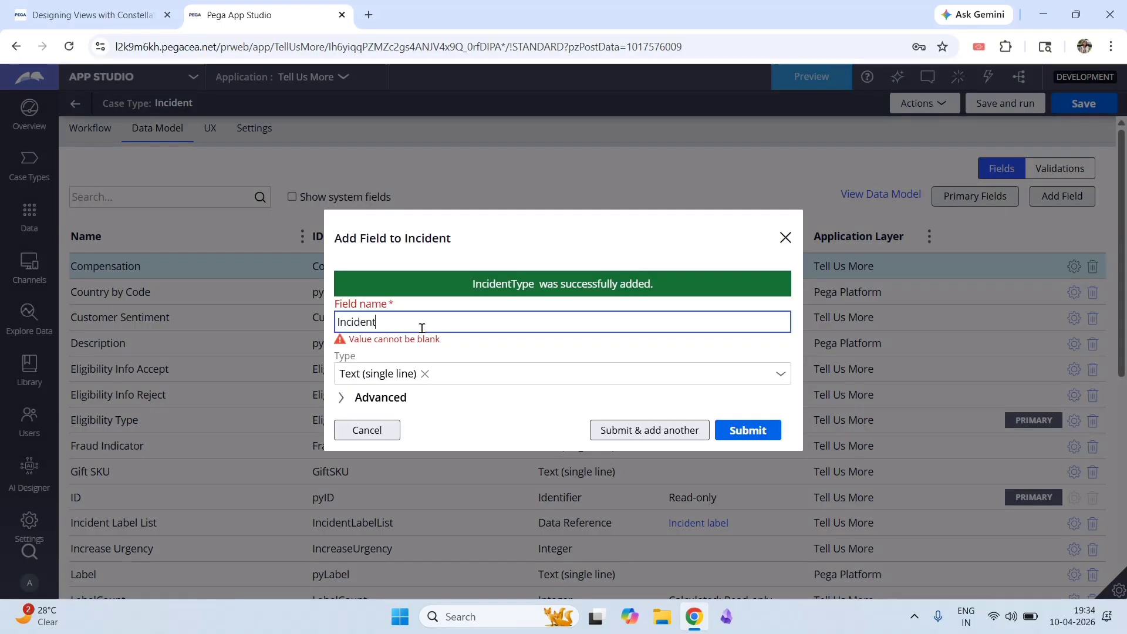
pyautogui.write('SubType')
pyautogui.click(429, 375)
pyautogui.click(425, 367)
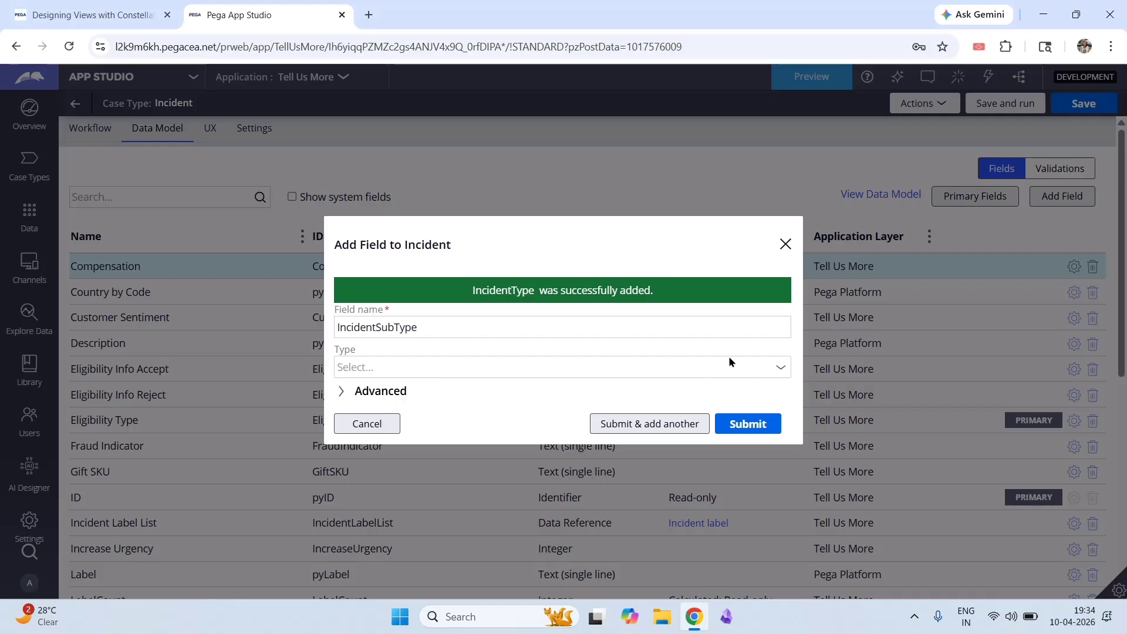
pyautogui.click(780, 368)
pyautogui.click(449, 381)
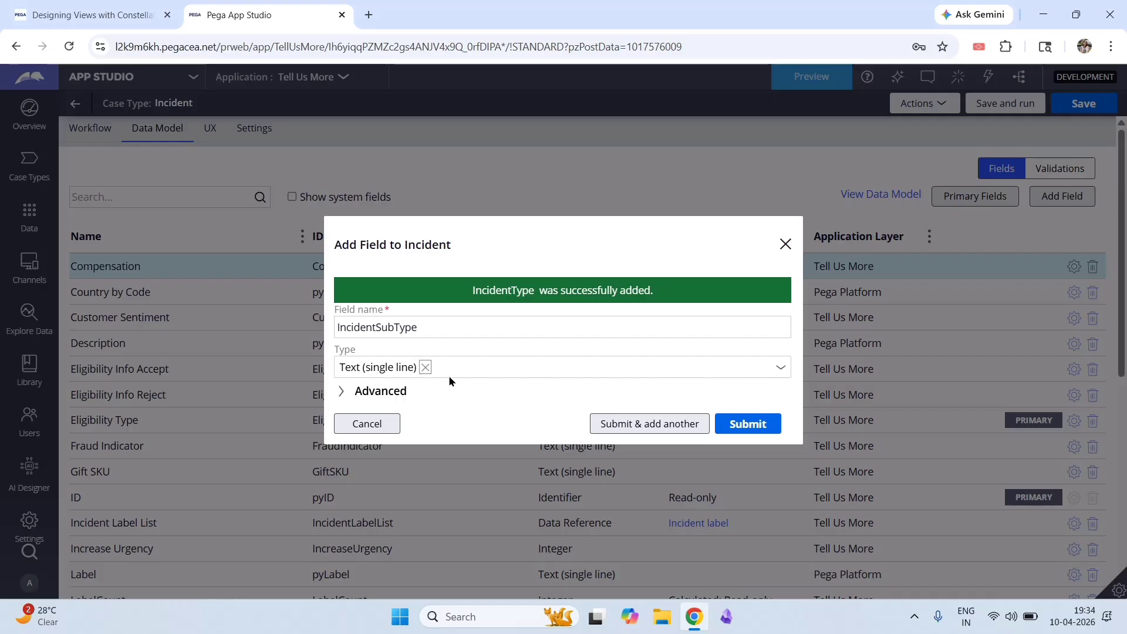
pyautogui.click(781, 368)
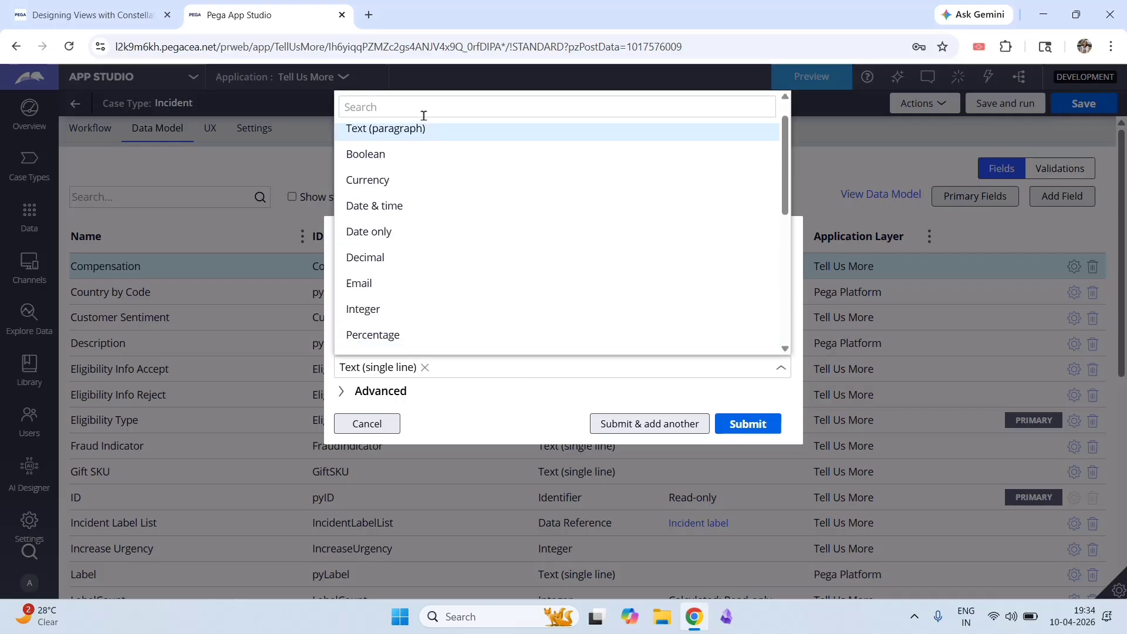
pyautogui.write('pick')
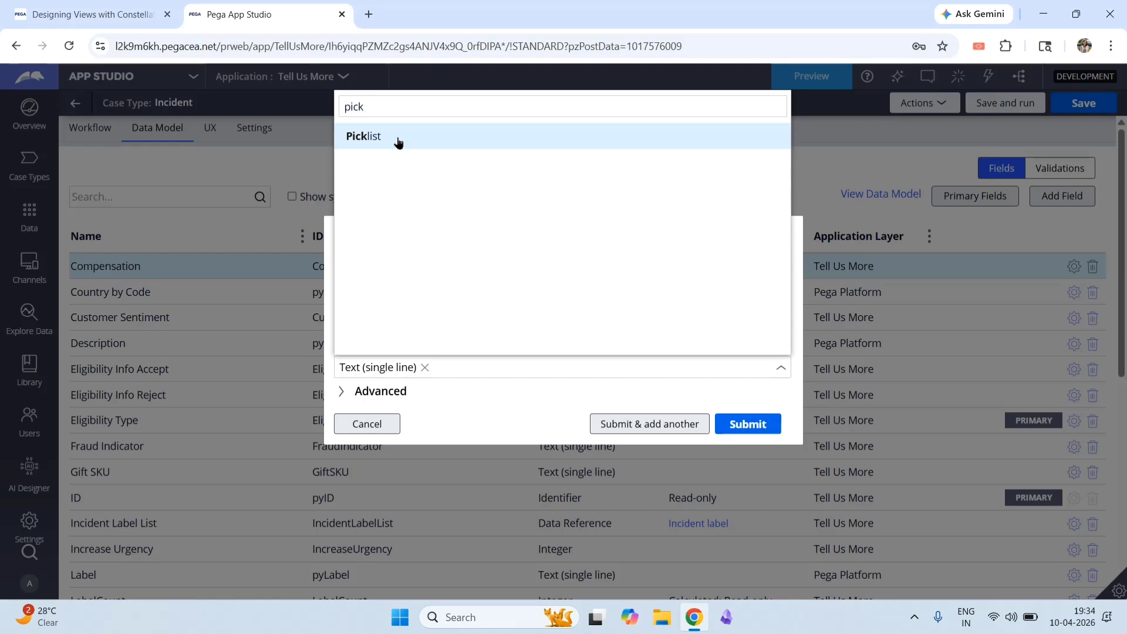
pyautogui.click(398, 139)
pyautogui.press('Return')
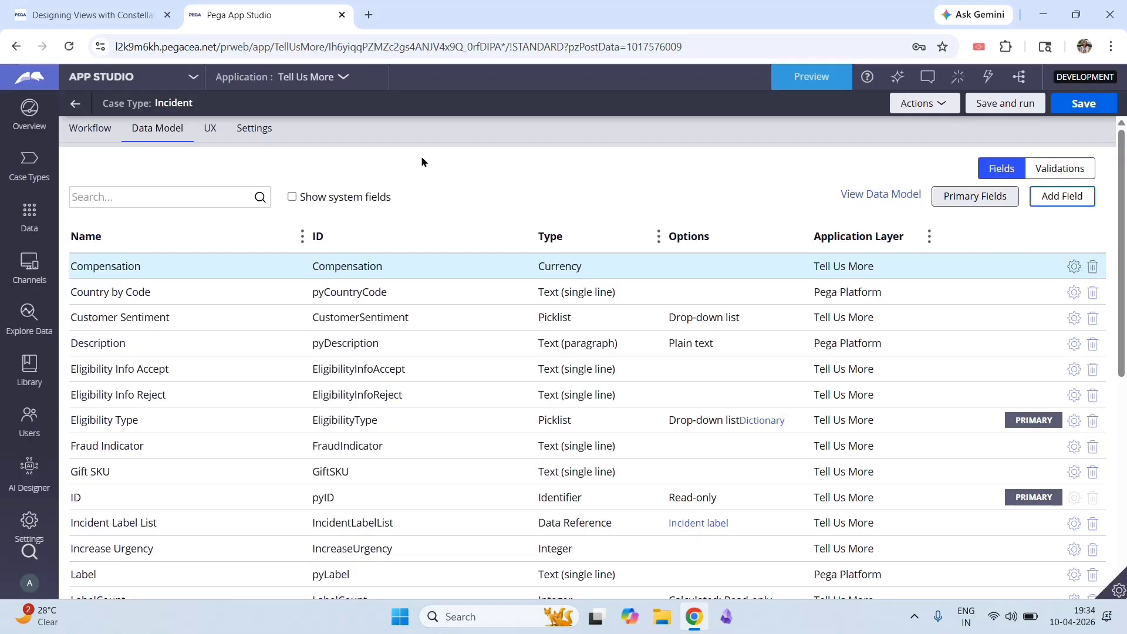
# Switch to Dev Studio and open the records of the Dictionary data type
pyautogui.click(101, 76)
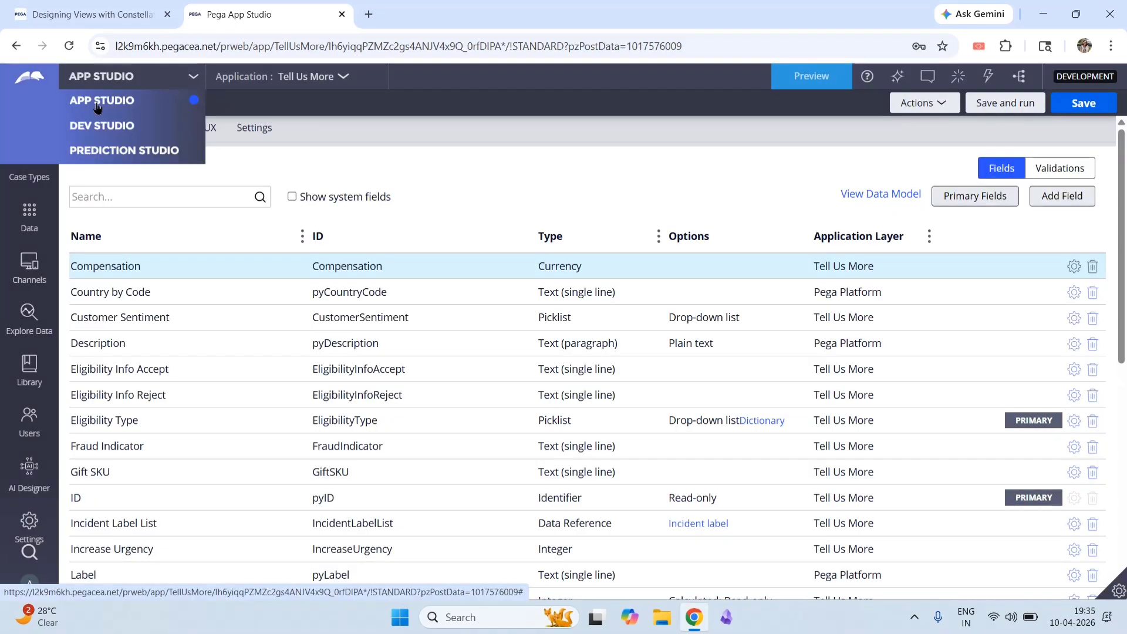
pyautogui.click(94, 122)
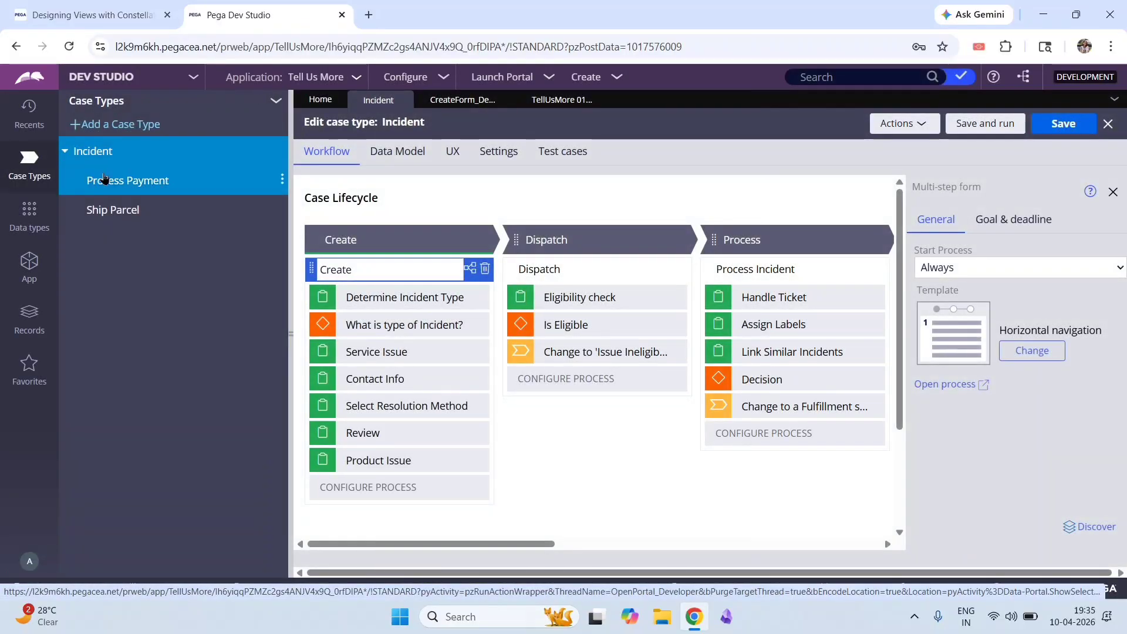
pyautogui.click(28, 215)
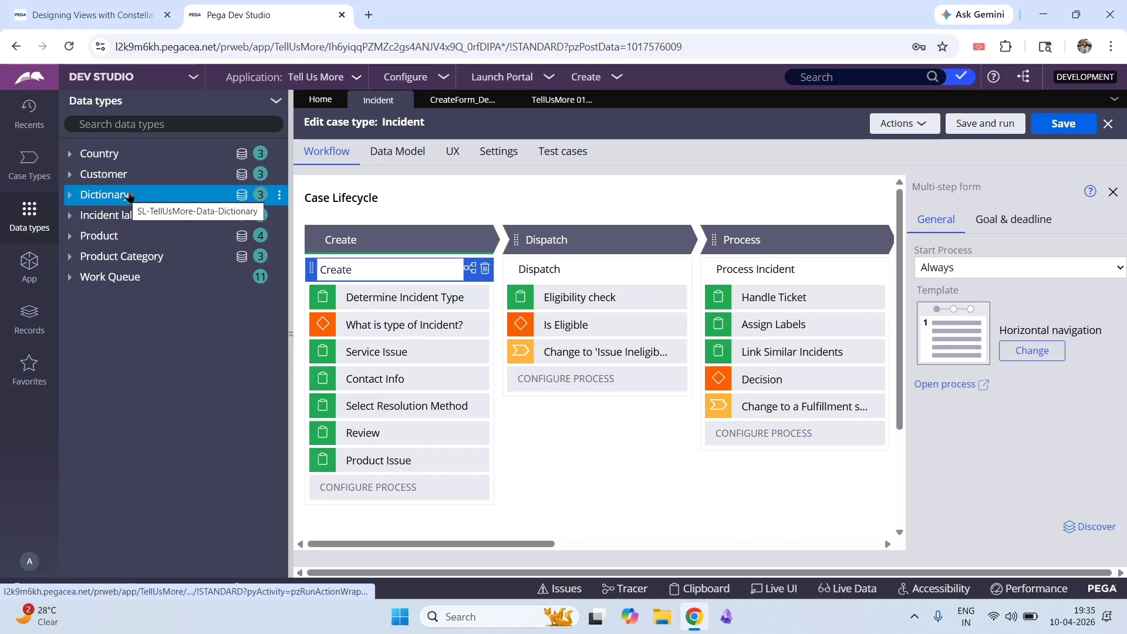
pyautogui.click(130, 195)
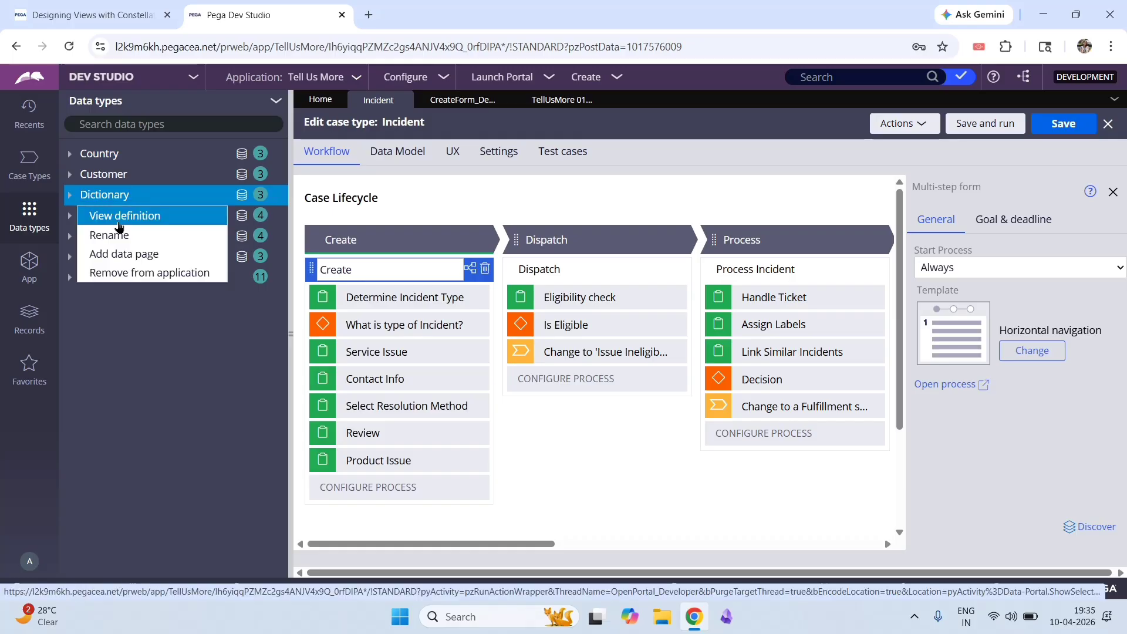
pyautogui.click(117, 197)
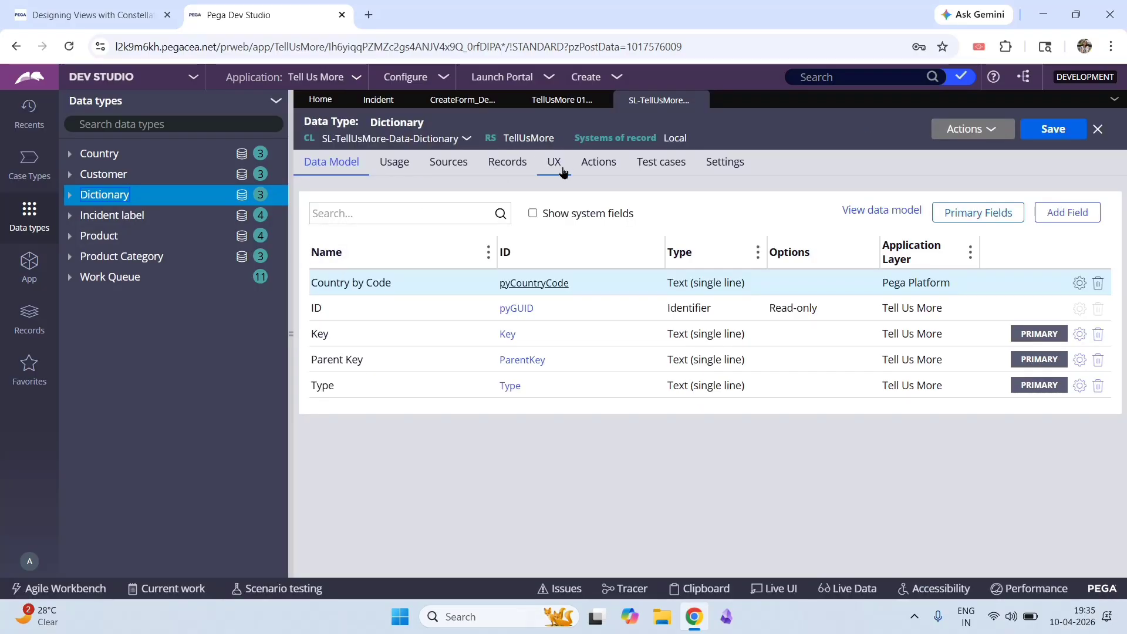
pyautogui.click(527, 169)
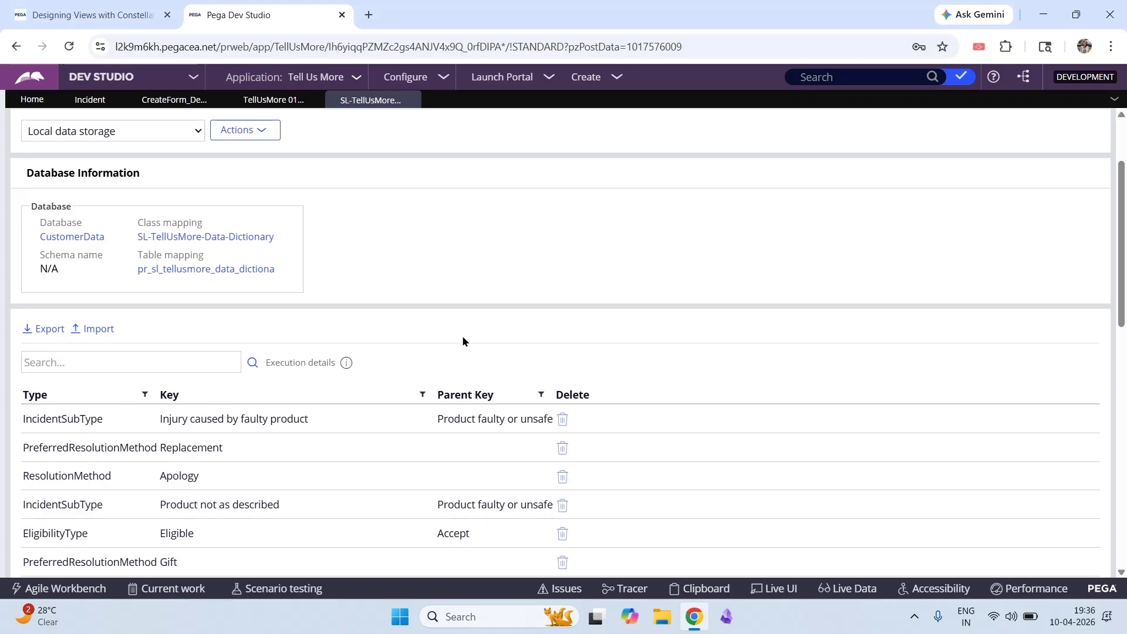
# Filter the Dictionary records by Type to show only IncidentType entries
pyautogui.click(147, 395)
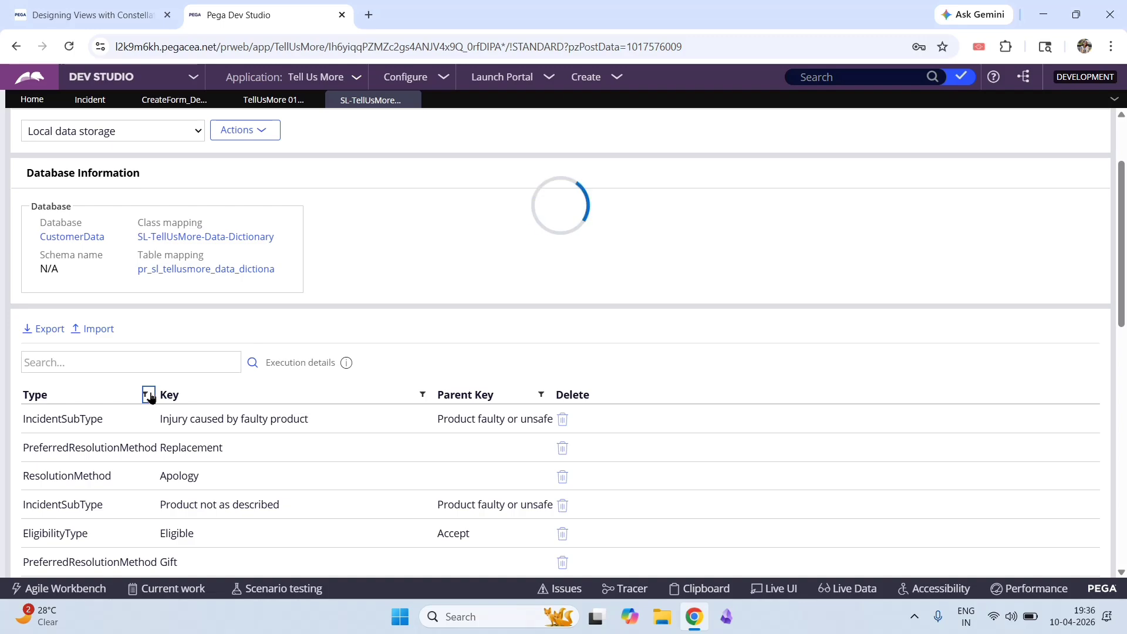
pyautogui.click(163, 259)
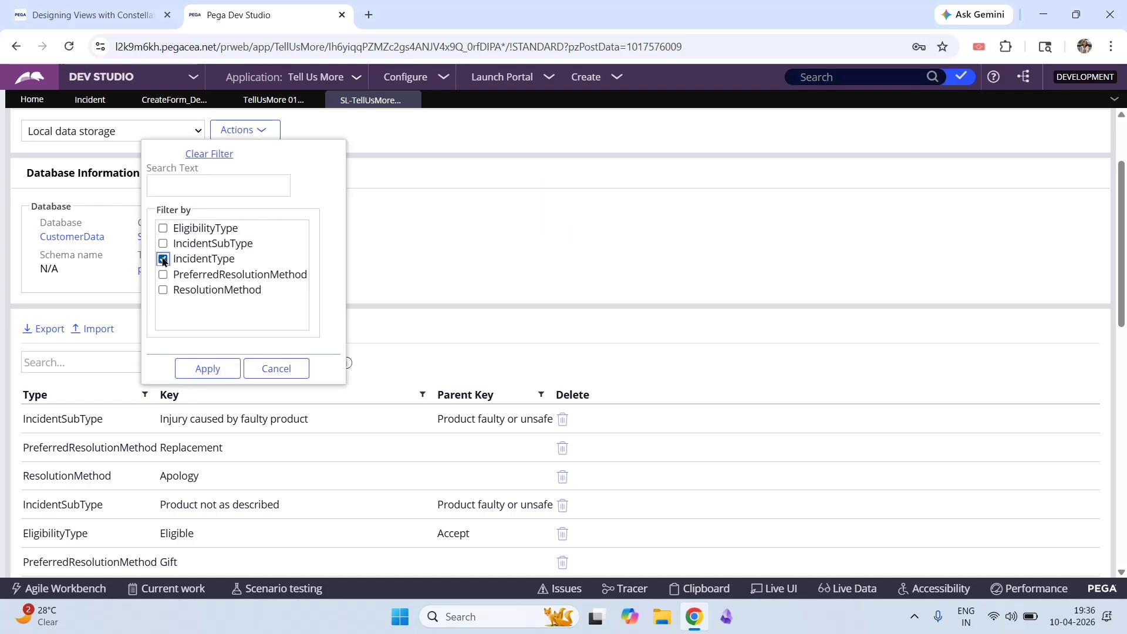
pyautogui.click(208, 368)
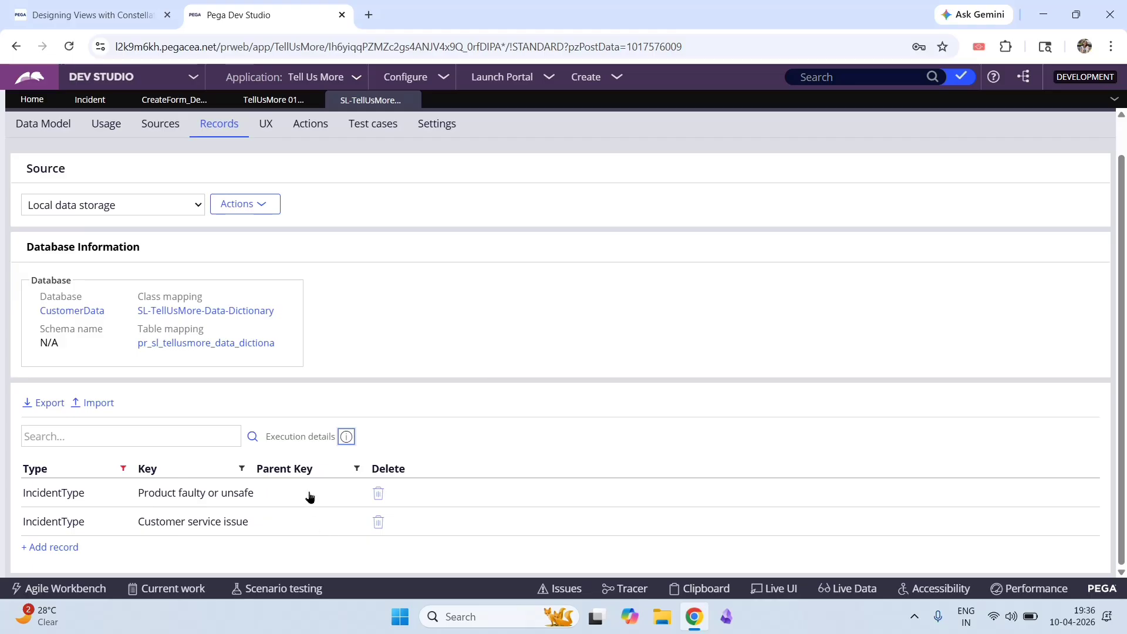
# Change the Type filter from IncidentType to IncidentSubType and review the listed Dictionary records
pyautogui.click(124, 468)
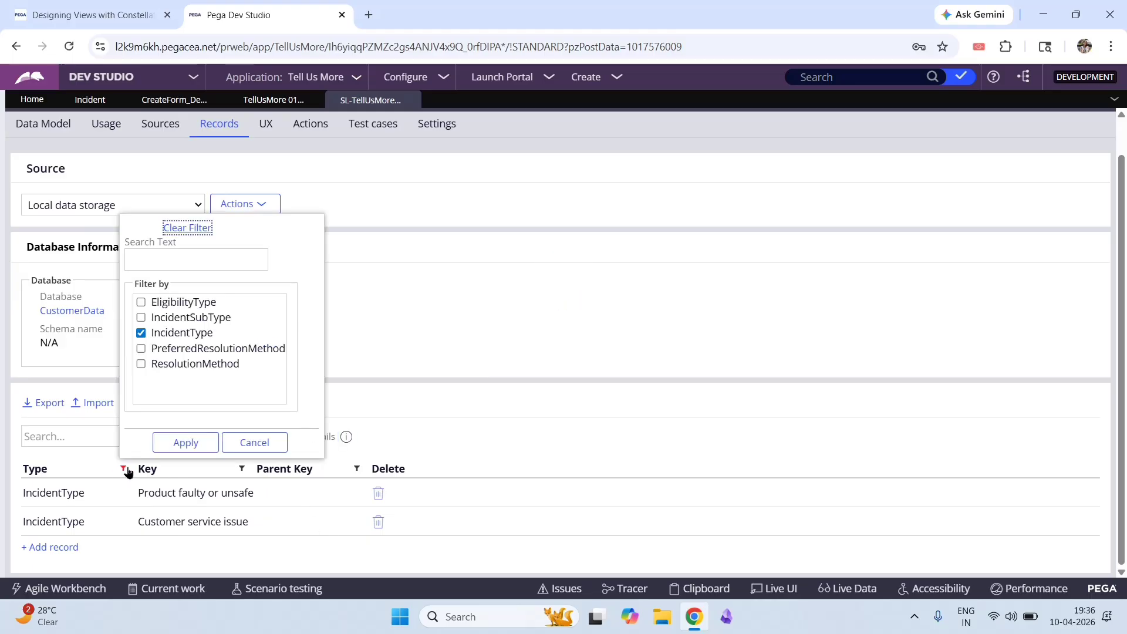
pyautogui.click(141, 317)
pyautogui.click(141, 333)
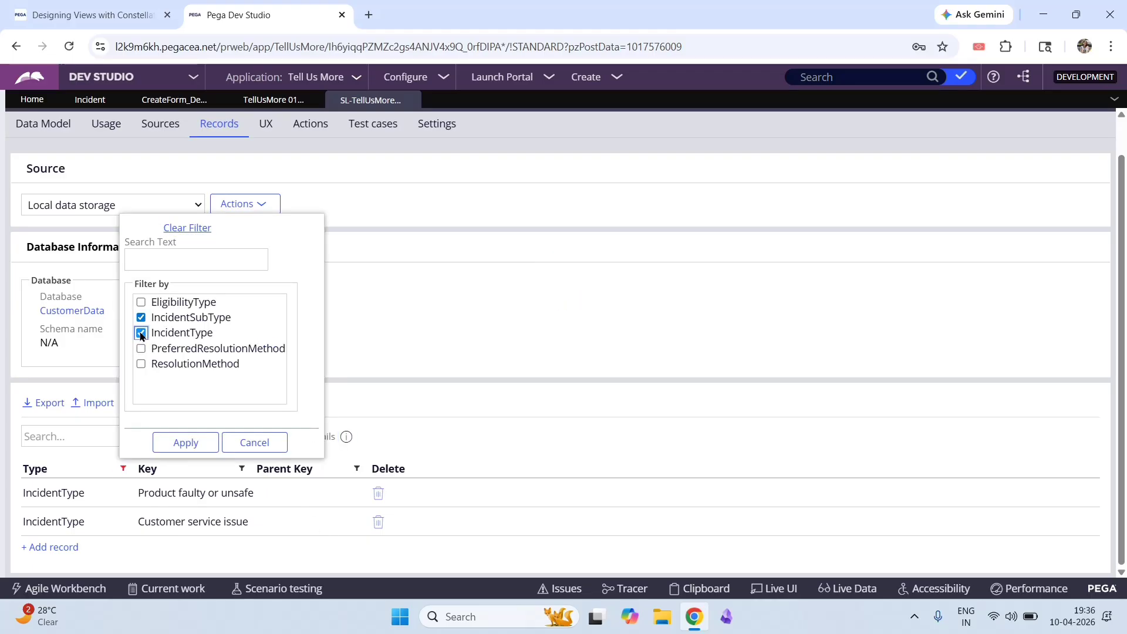
pyautogui.click(186, 442)
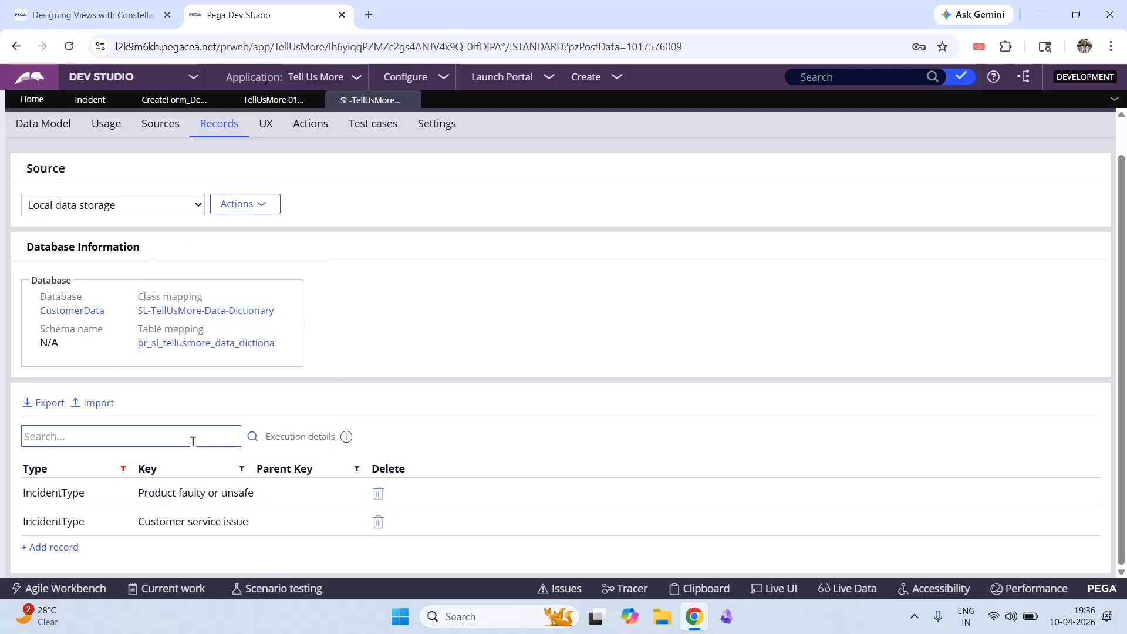
pyautogui.scroll(-3, 1103, 167)
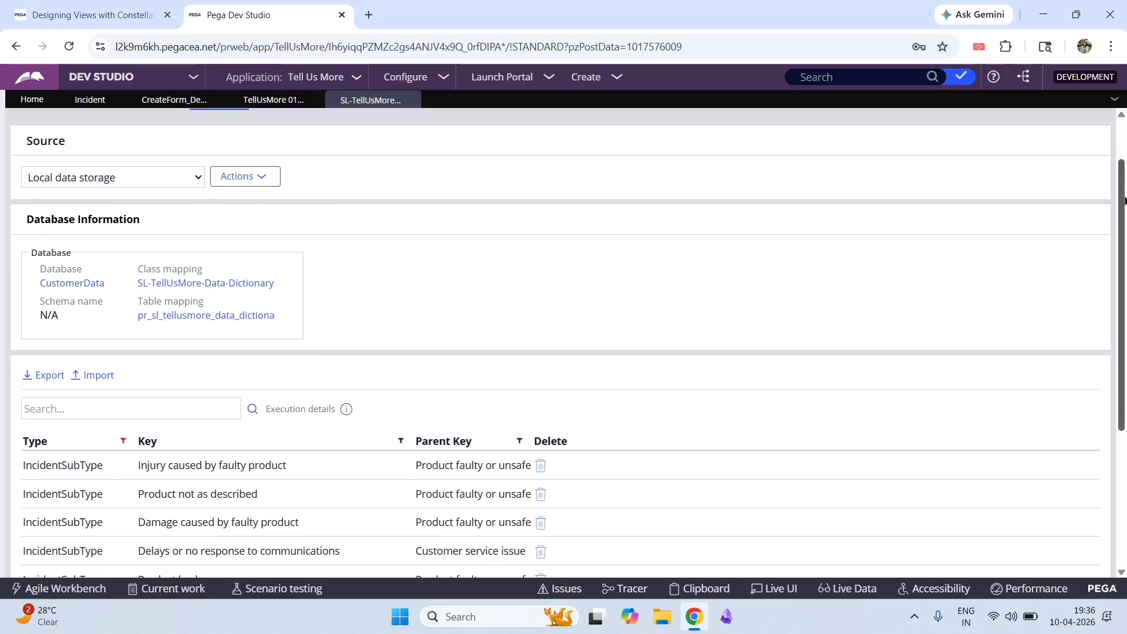
pyautogui.scroll(-2, 837, 359)
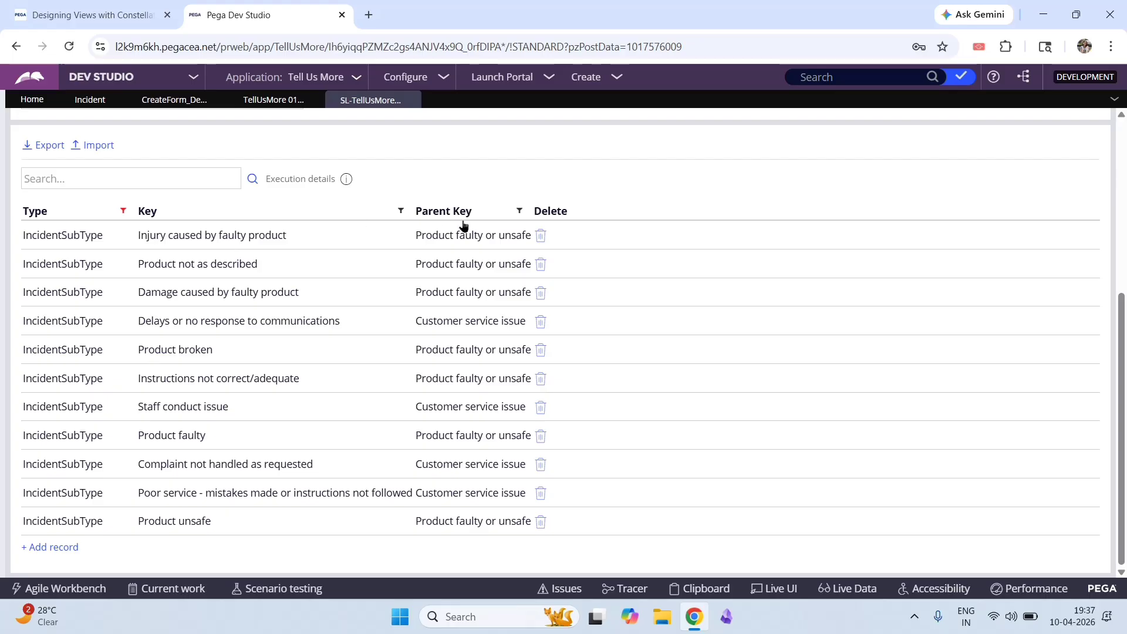
# Filter the IncidentSubType records by the Parent Key "Customer service issue"
pyautogui.click(523, 214)
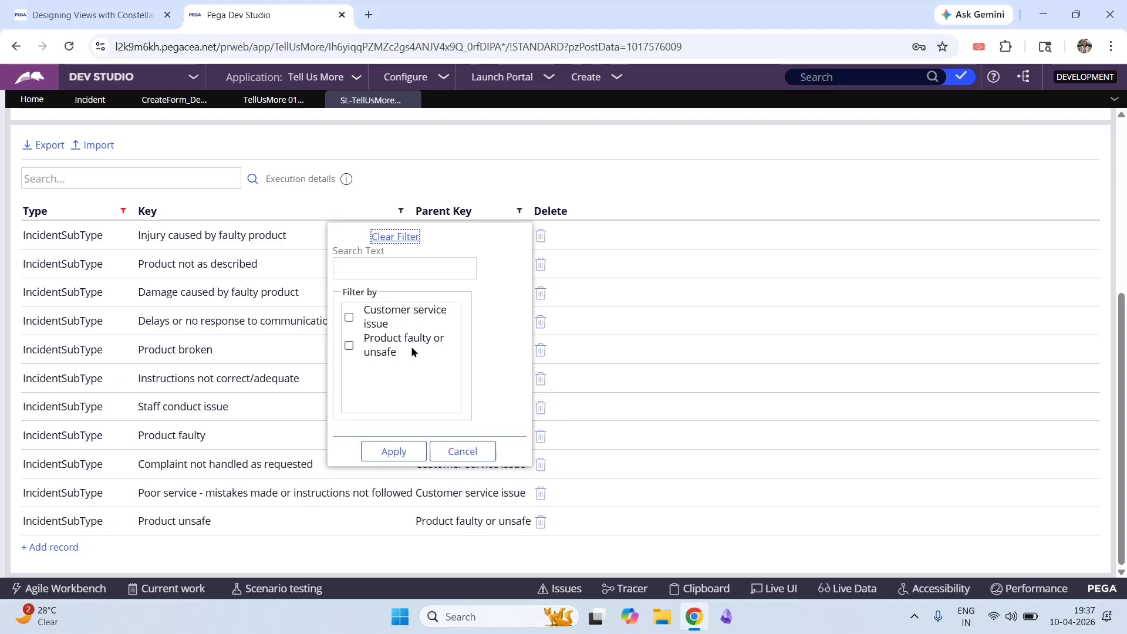
pyautogui.click(349, 317)
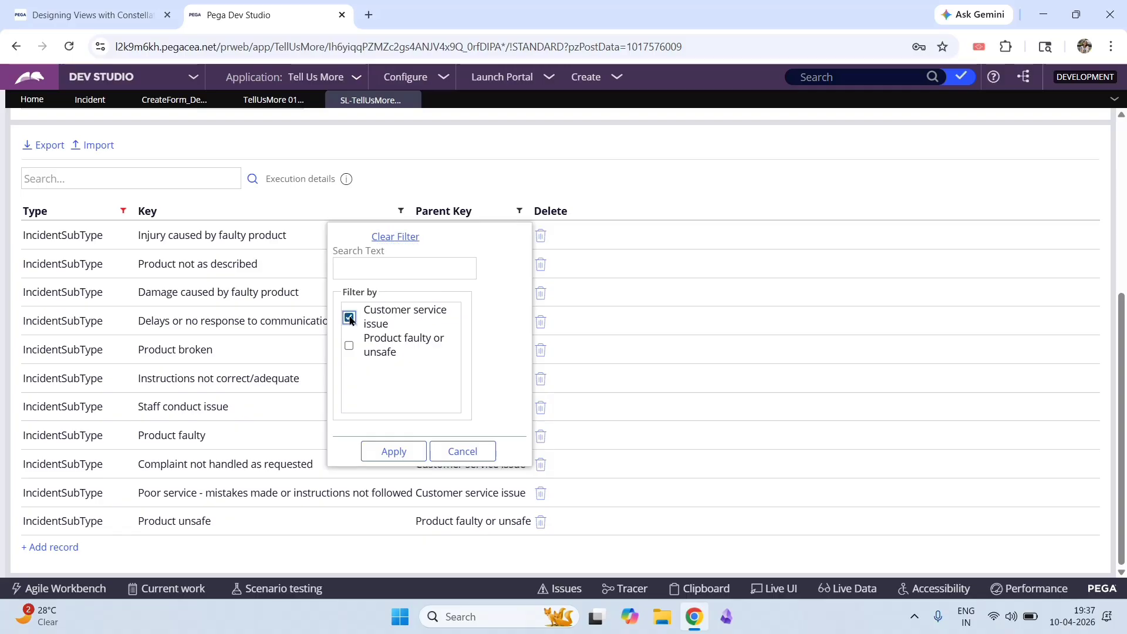
pyautogui.click(396, 452)
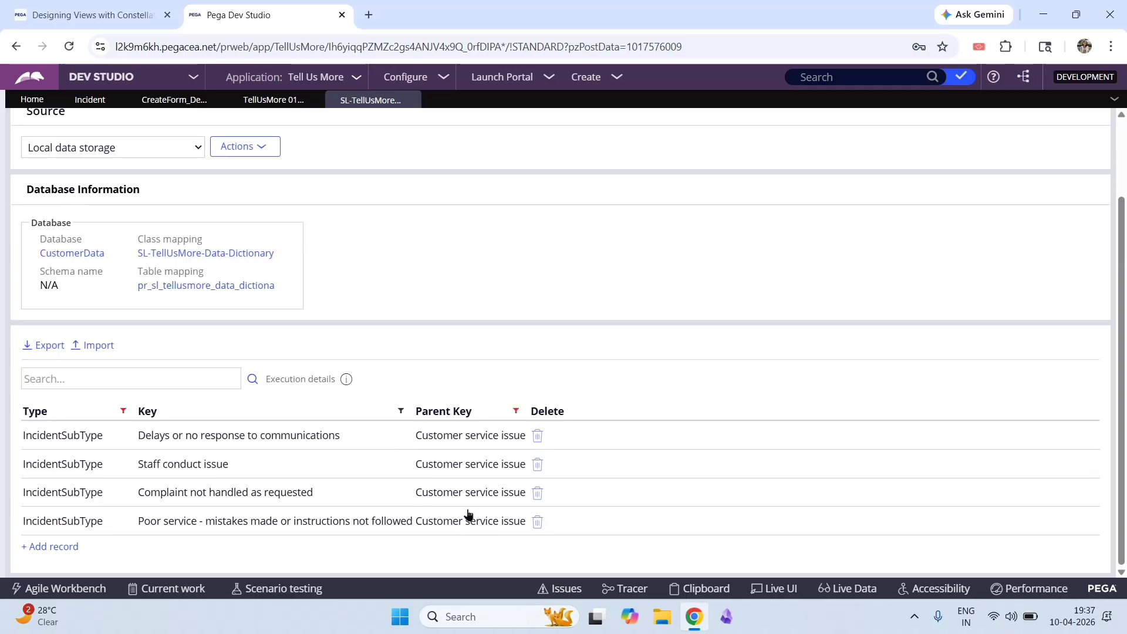
# Switch the Parent Key filter on the IncidentSubType records to "Product faulty or unsafe"
pyautogui.click(516, 412)
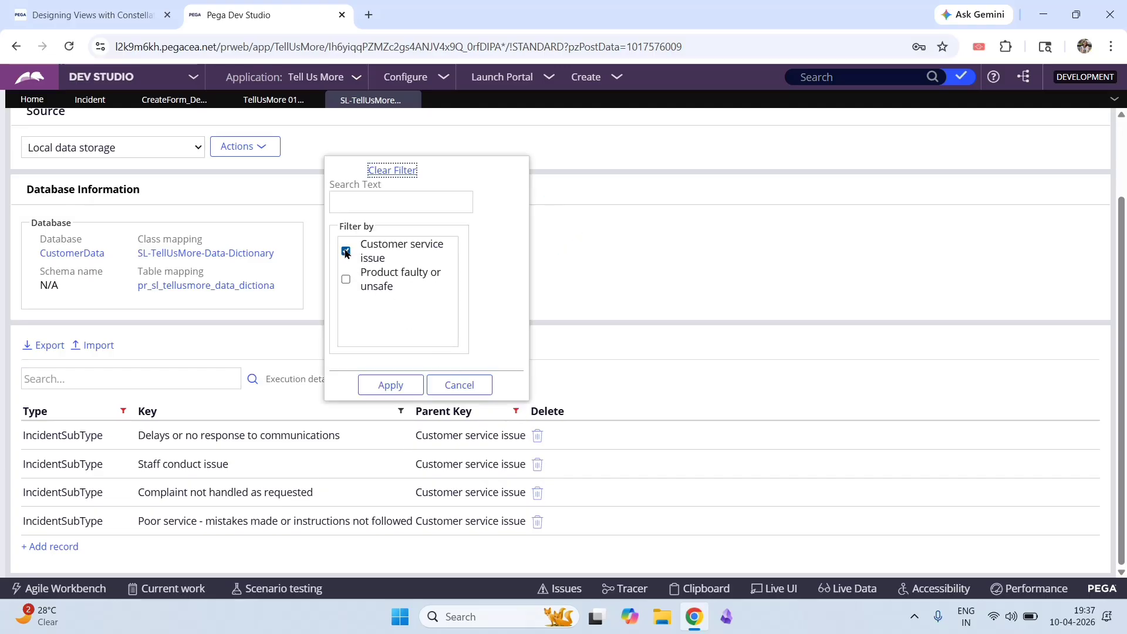
pyautogui.click(346, 251)
pyautogui.click(346, 280)
pyautogui.click(388, 385)
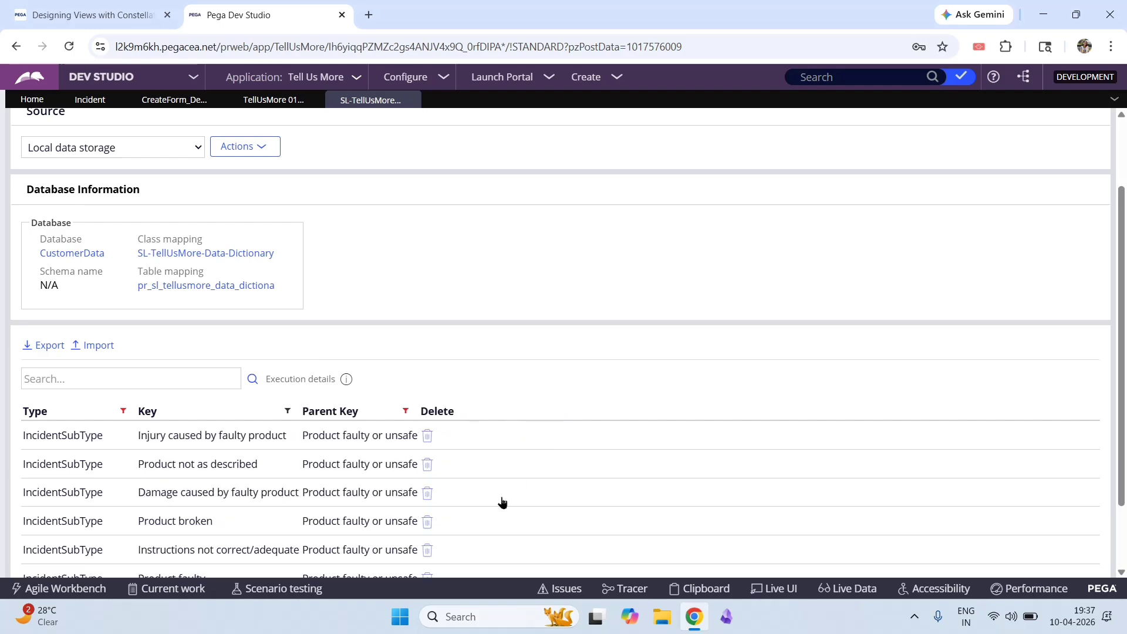
# Open the List Dictionary Filtered data page under the Dictionary data type
pyautogui.scroll(2, 521, 469)
pyautogui.click(3, 327)
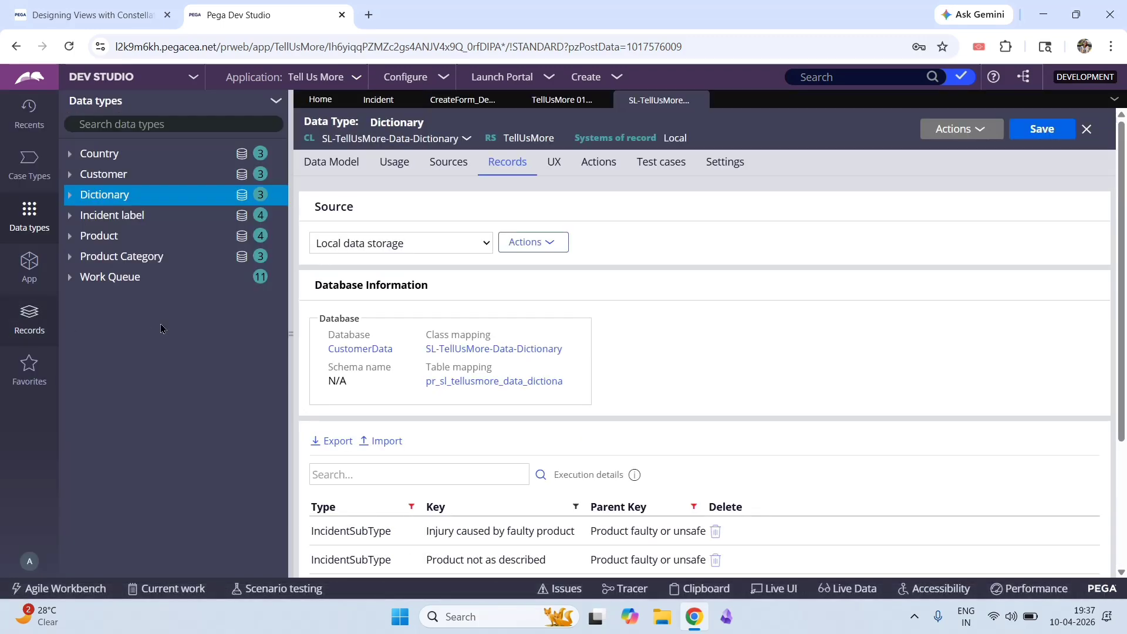
pyautogui.click(72, 196)
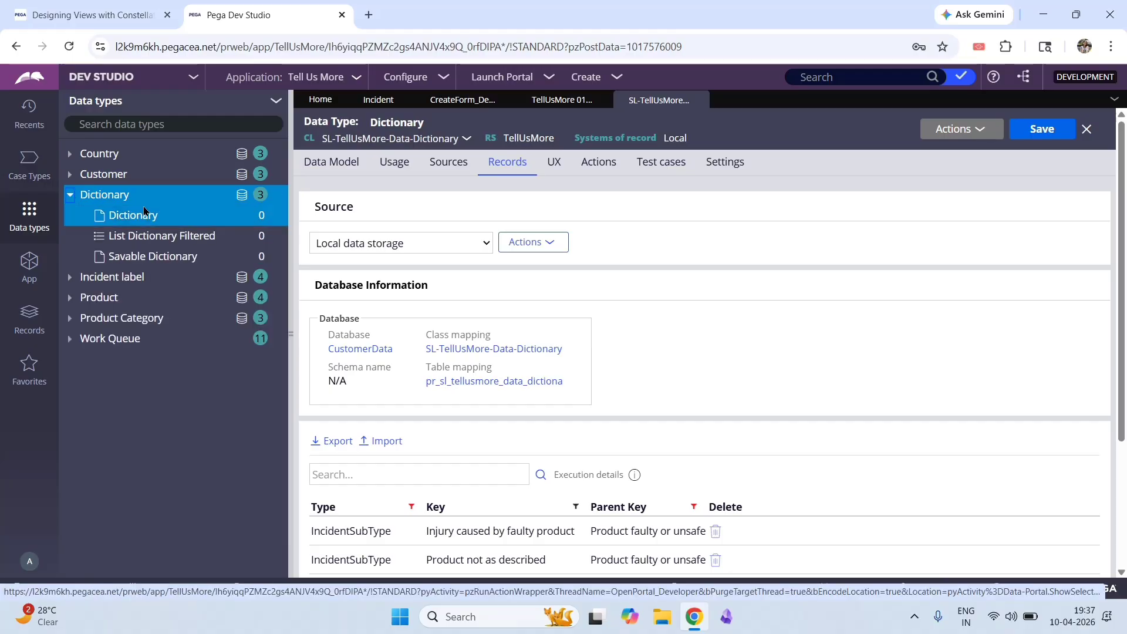
pyautogui.click(179, 237)
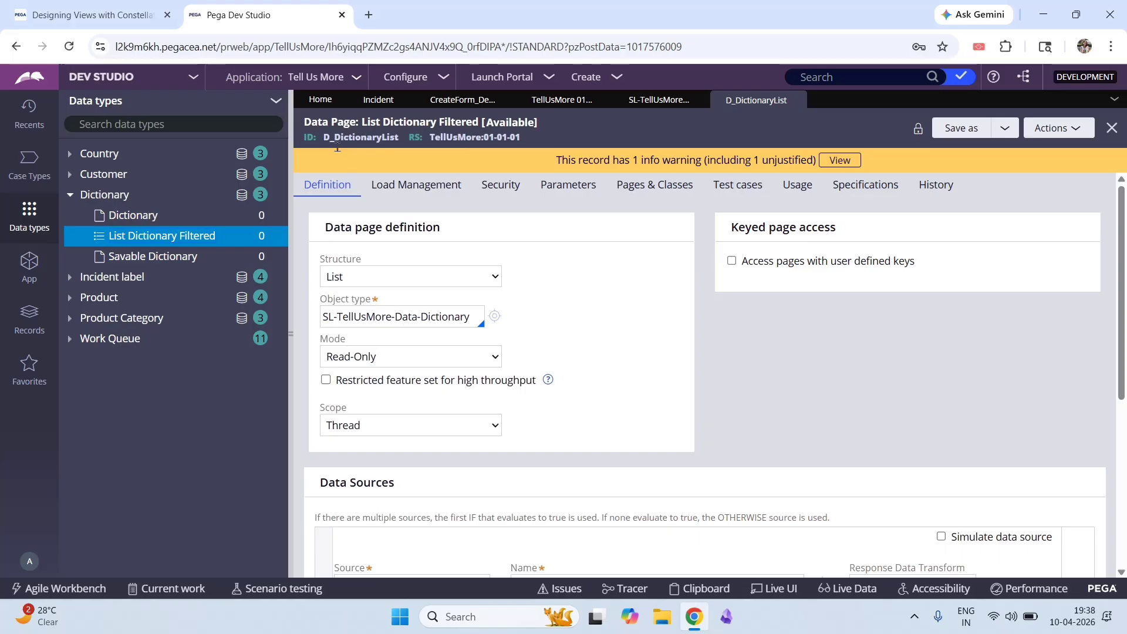
# Examine the List Dictionary Filtered data page's ID, data source and input parameters
pyautogui.moveTo(324, 139); pyautogui.dragTo(405, 146)
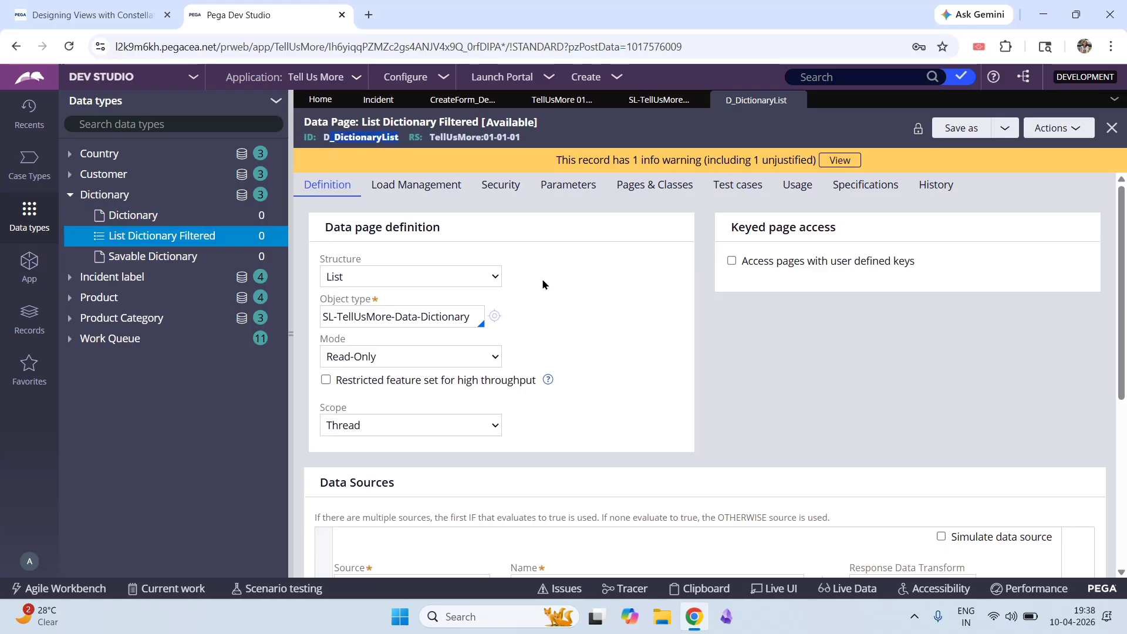
pyautogui.moveTo(1122, 233); pyautogui.dragTo(1123, 325)
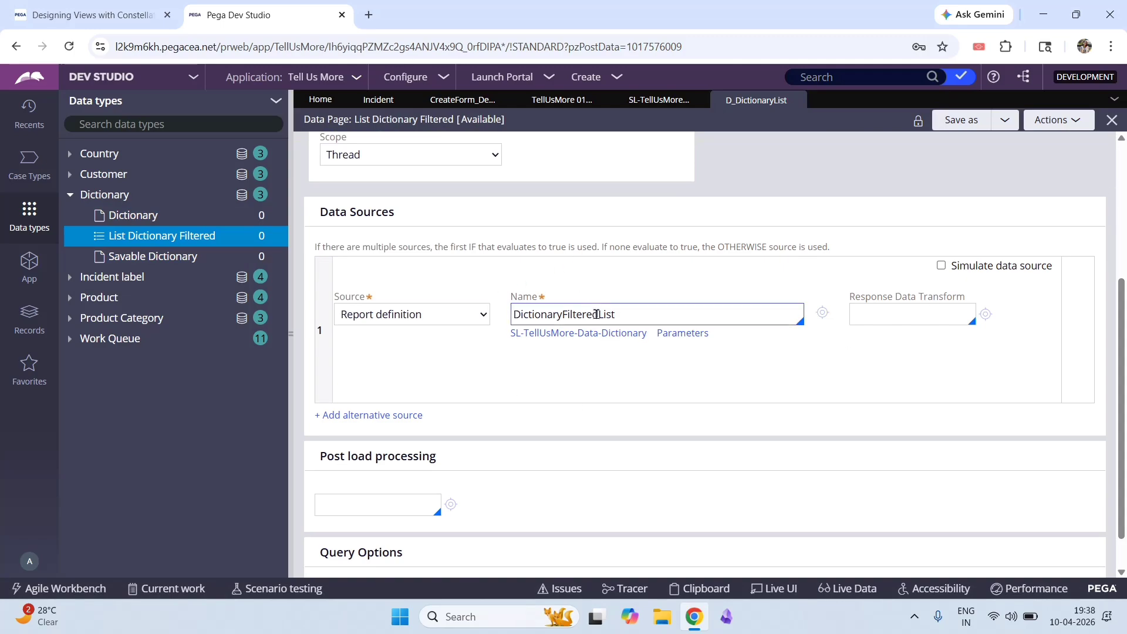
pyautogui.moveTo(1121, 303); pyautogui.dragTo(1121, 164)
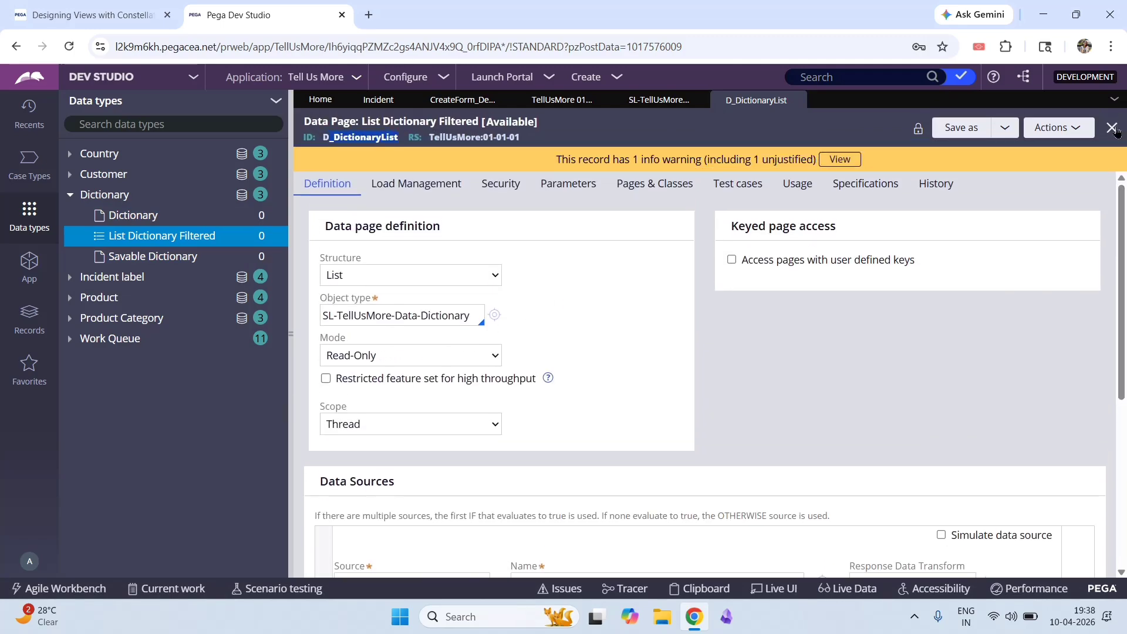
pyautogui.click(567, 185)
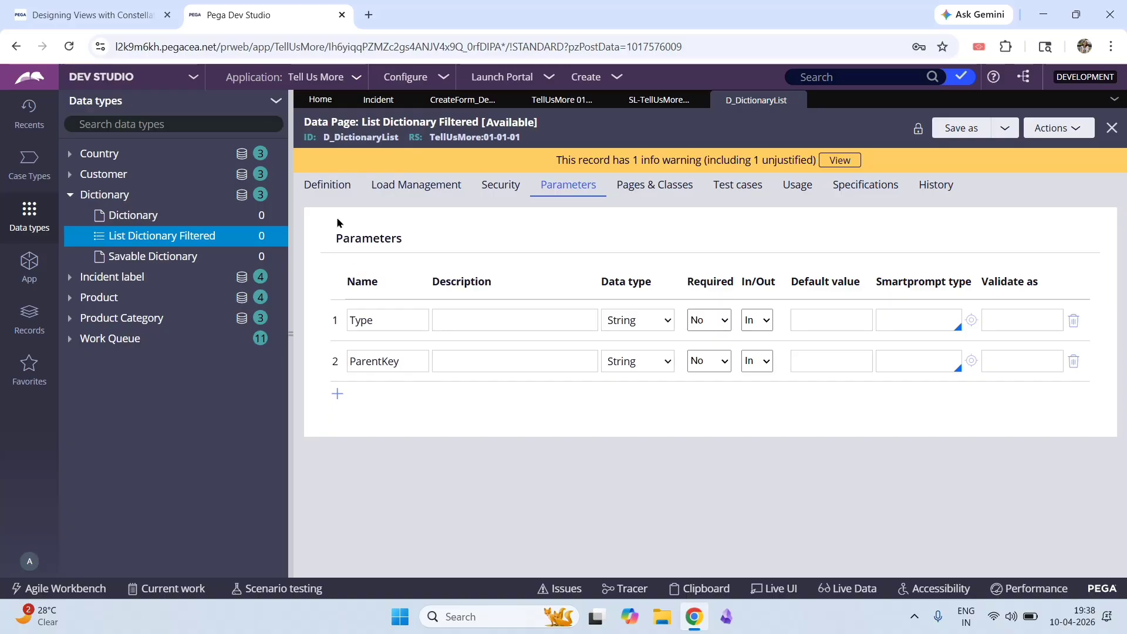
pyautogui.click(332, 187)
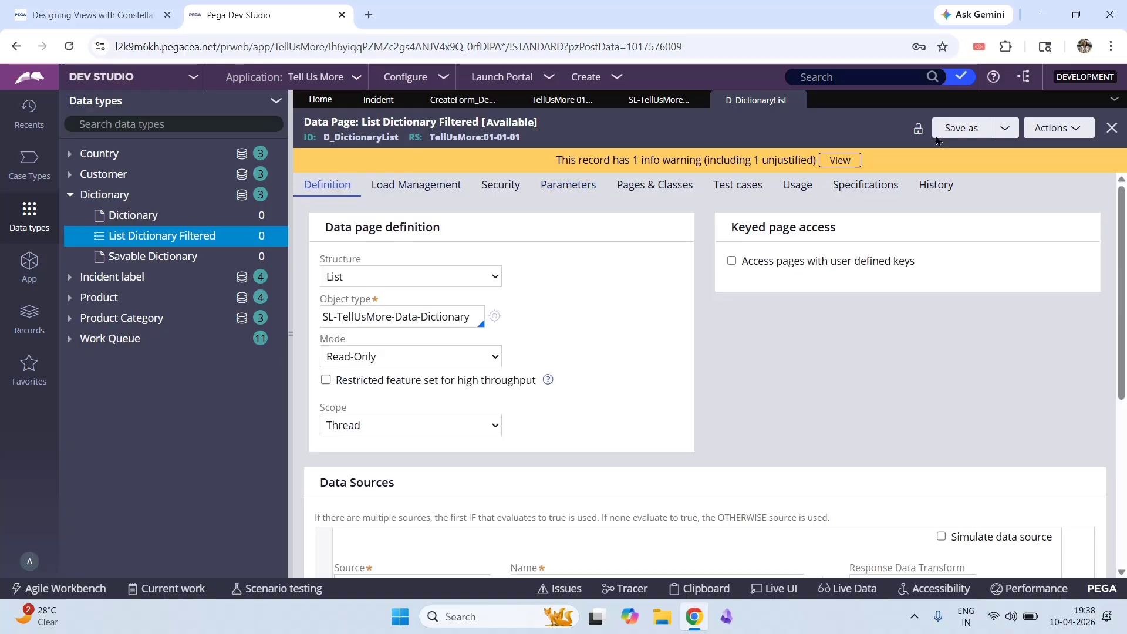
# Run the data page with Type IncidentType and an empty ParentKey, flushing all its instances before execution
pyautogui.click(1064, 132)
pyautogui.click(1009, 150)
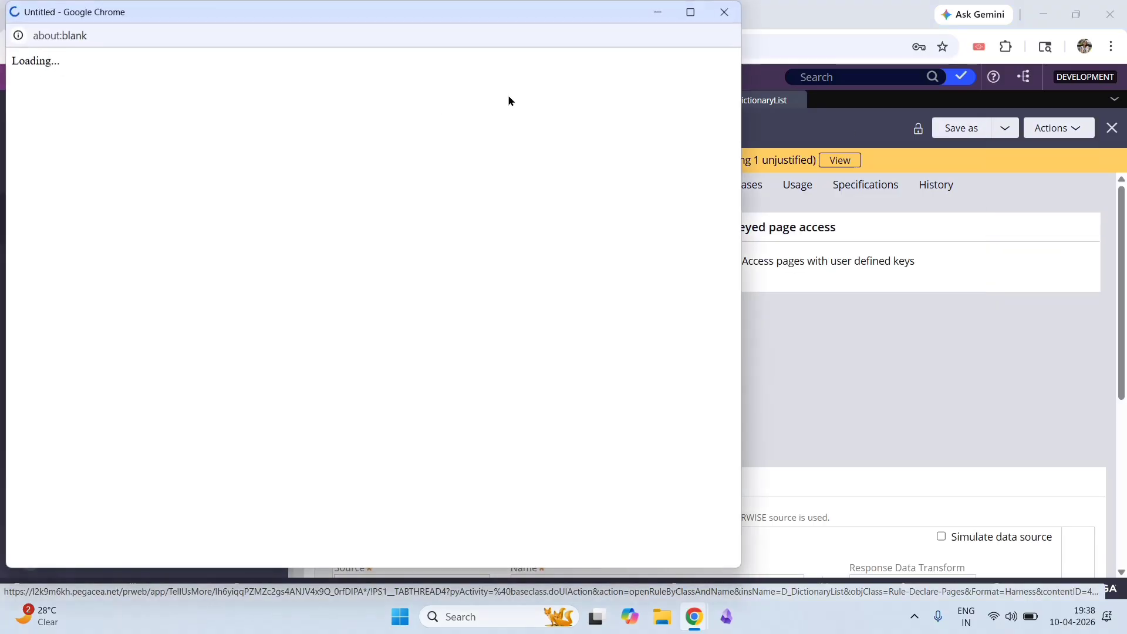
pyautogui.click(387, 139)
pyautogui.write('Incident')
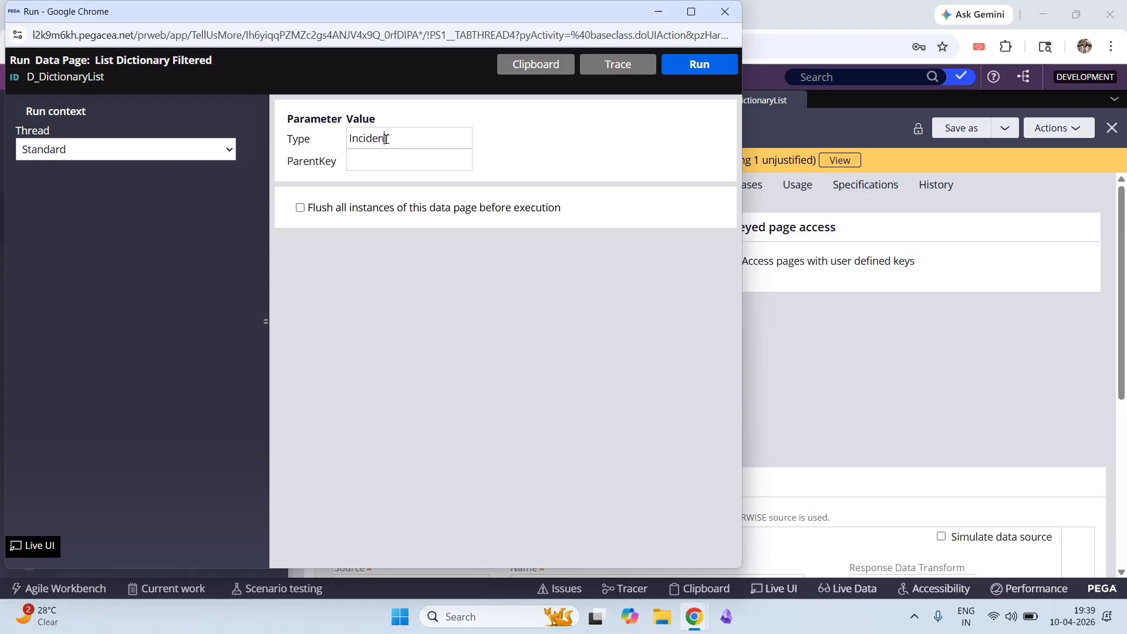
pyautogui.write('Type')
pyautogui.click(301, 208)
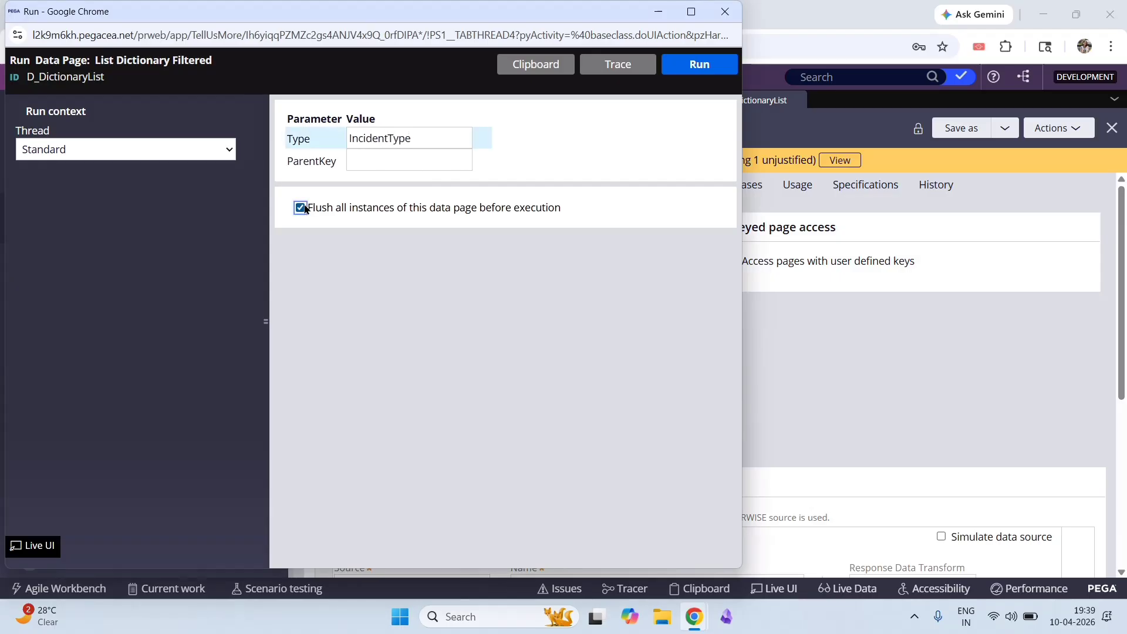
pyautogui.click(710, 70)
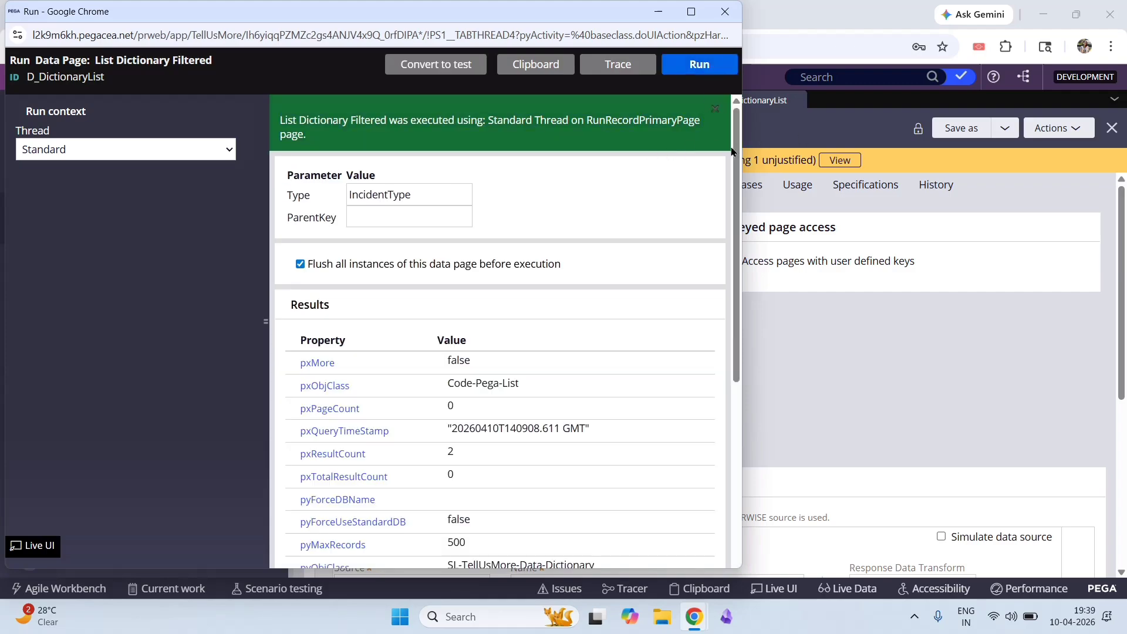
# Examine the run results, expanding pxResults and its second entry to read the returned Key
pyautogui.moveTo(733, 153); pyautogui.dragTo(734, 303)
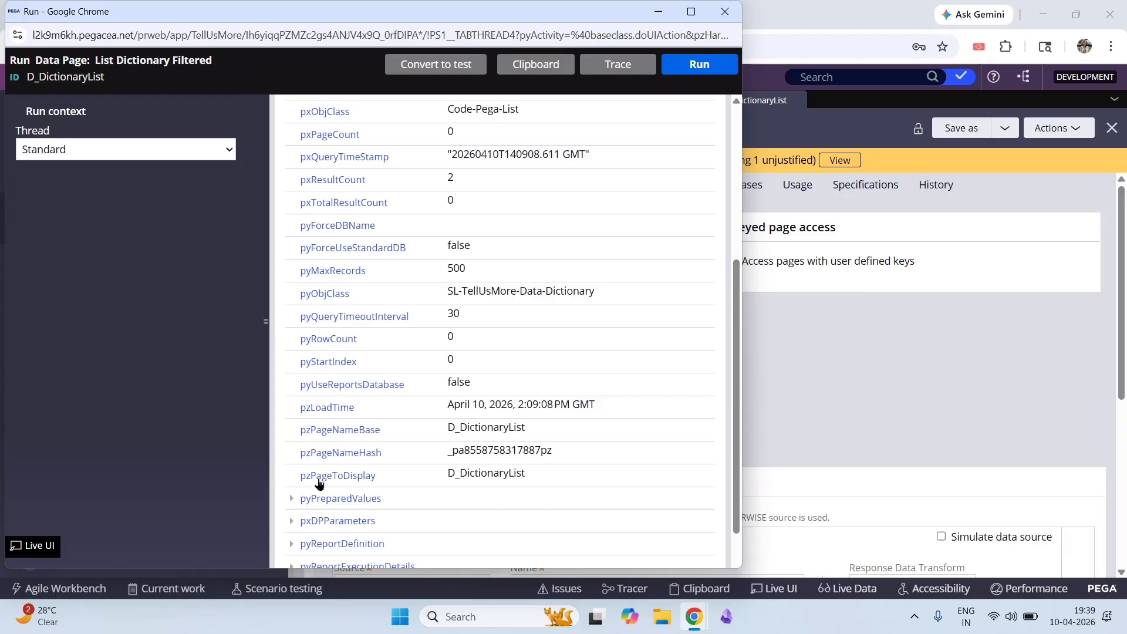
pyautogui.scroll(-1, 274, 508)
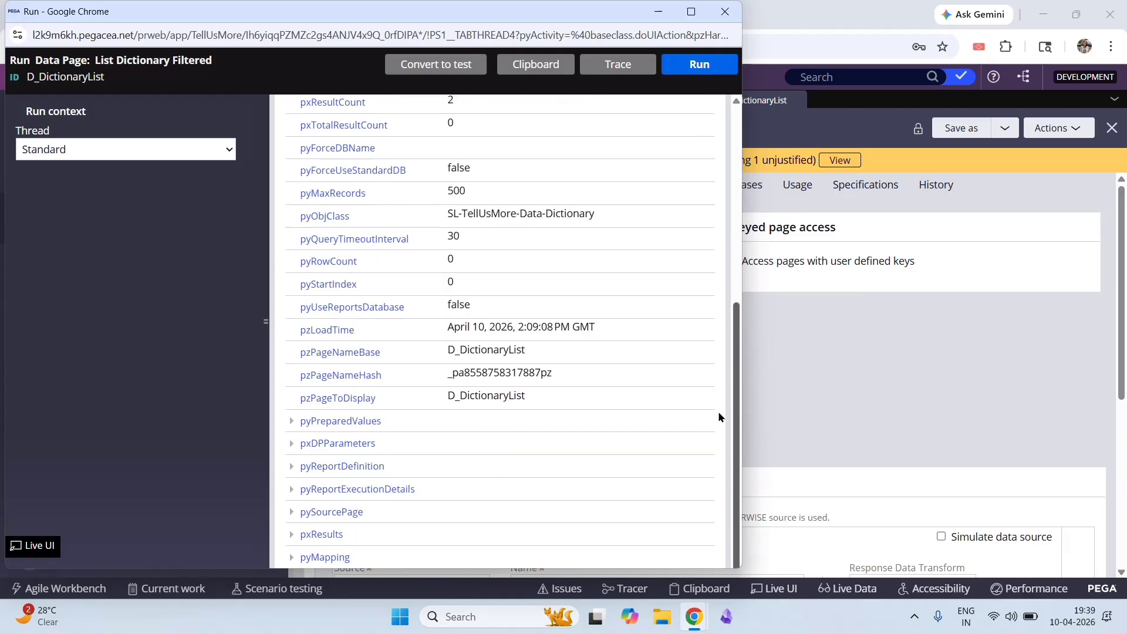
pyautogui.click(292, 534)
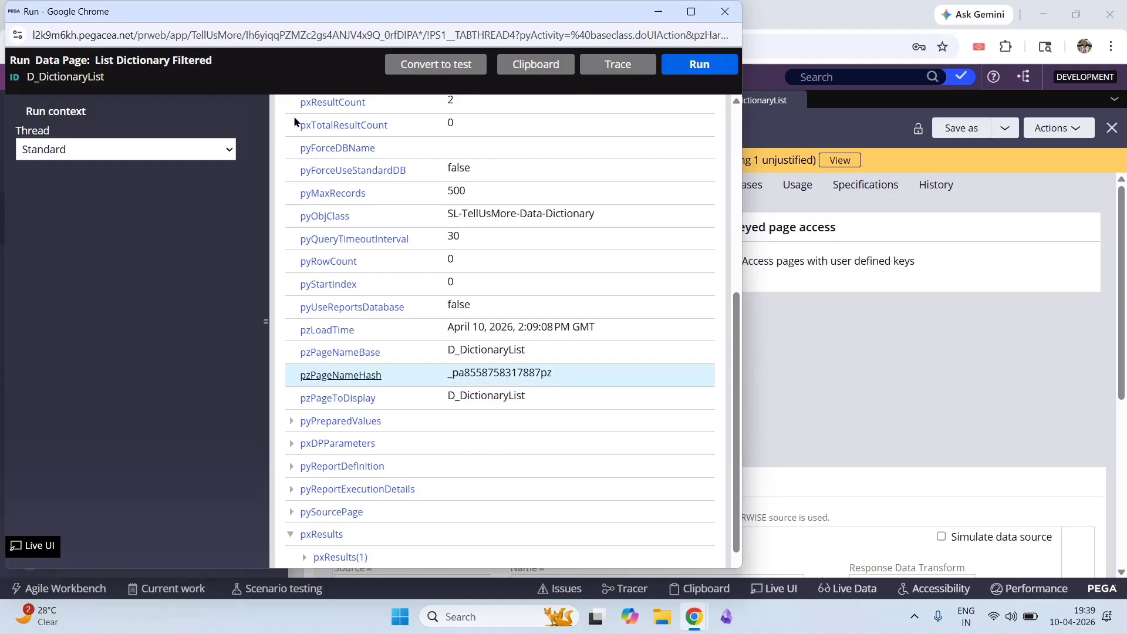
pyautogui.scroll(3, 346, 480)
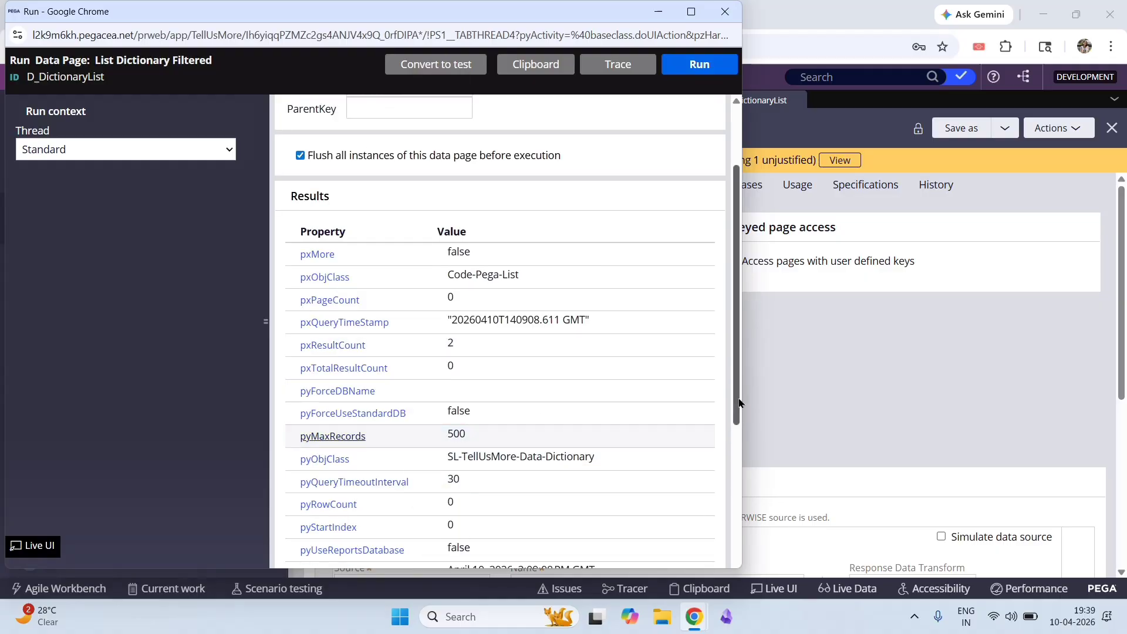
pyautogui.moveTo(737, 397); pyautogui.dragTo(738, 524)
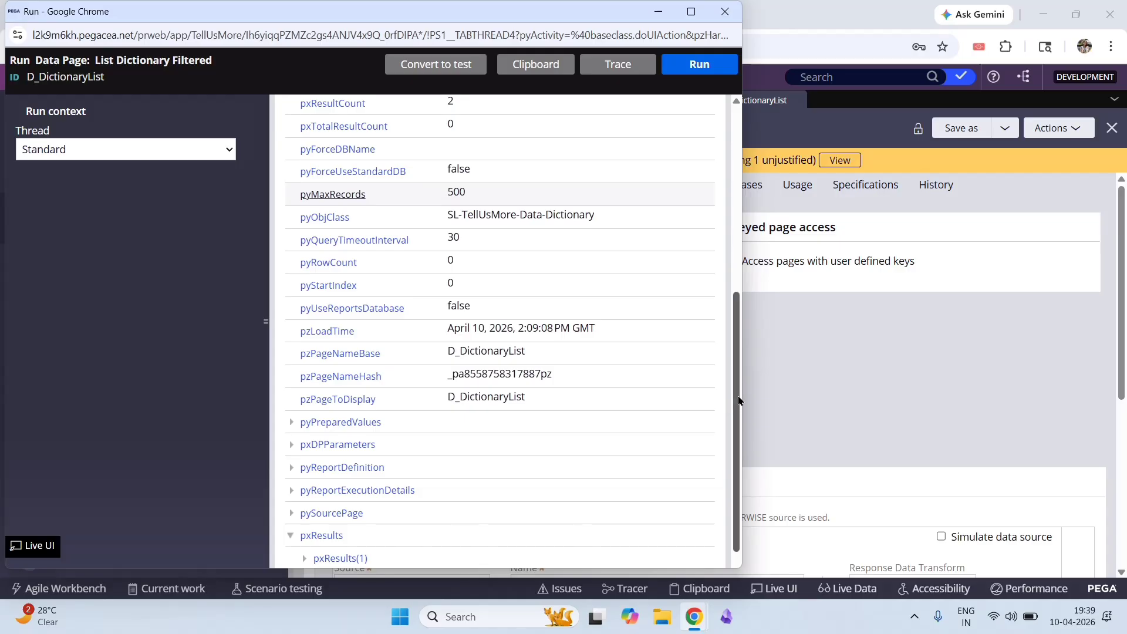
pyautogui.scroll(-1, 735, 469)
pyautogui.click(304, 534)
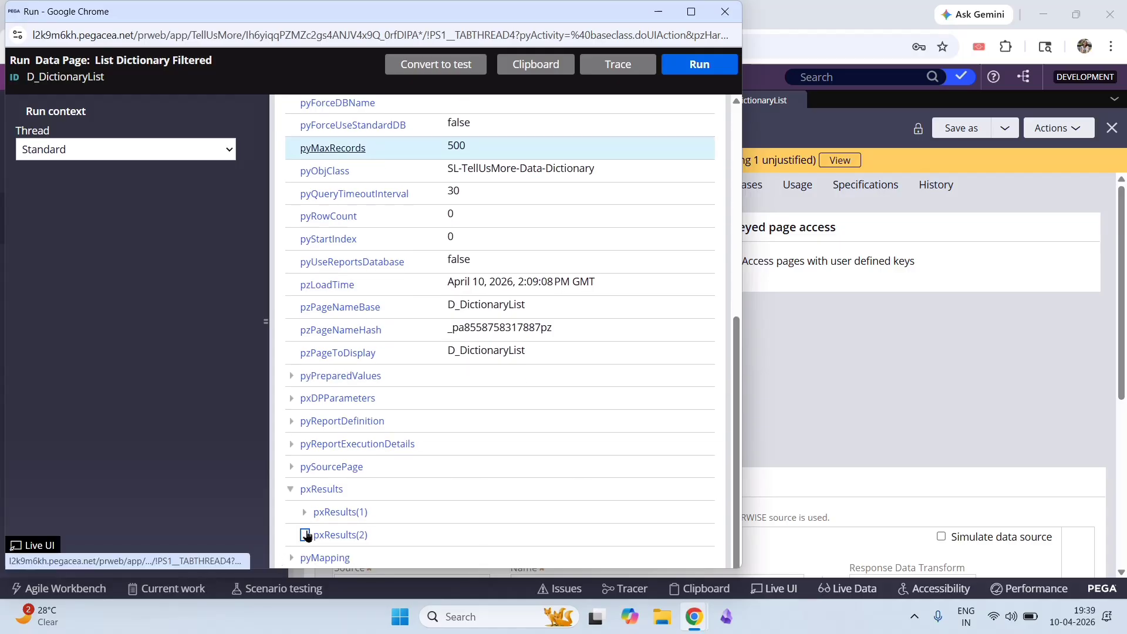
pyautogui.scroll(-1, 721, 350)
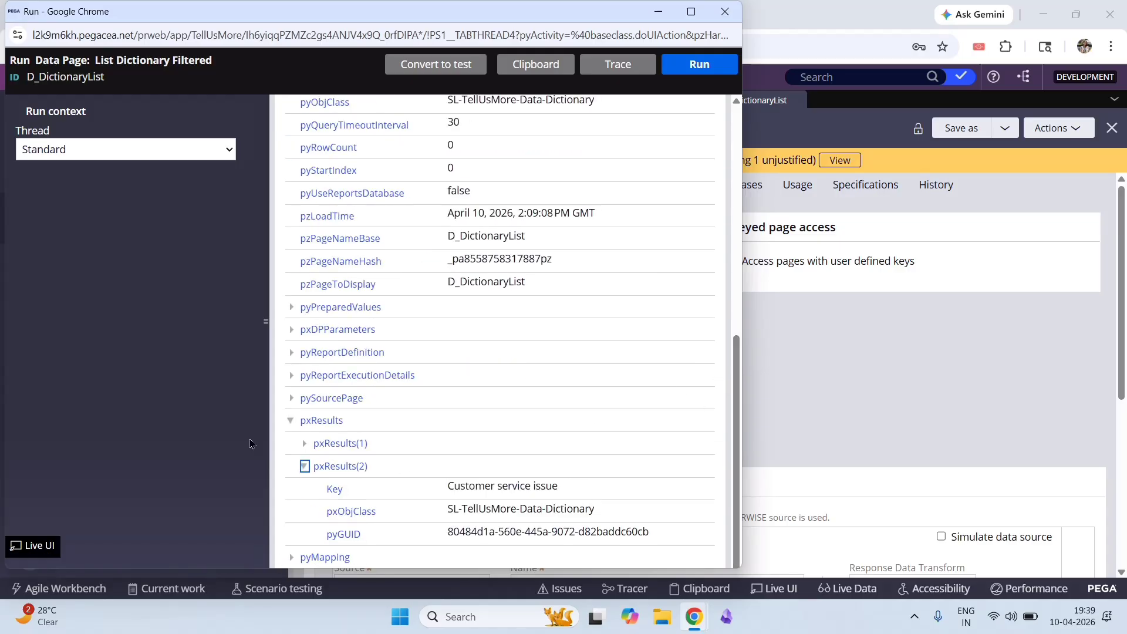
# Rerun the data page with Type IncidentSubType and the copied key "Customer service issue" as ParentKey
pyautogui.moveTo(448, 486); pyautogui.dragTo(567, 493)
pyautogui.hotkey('ctrl', 'c')
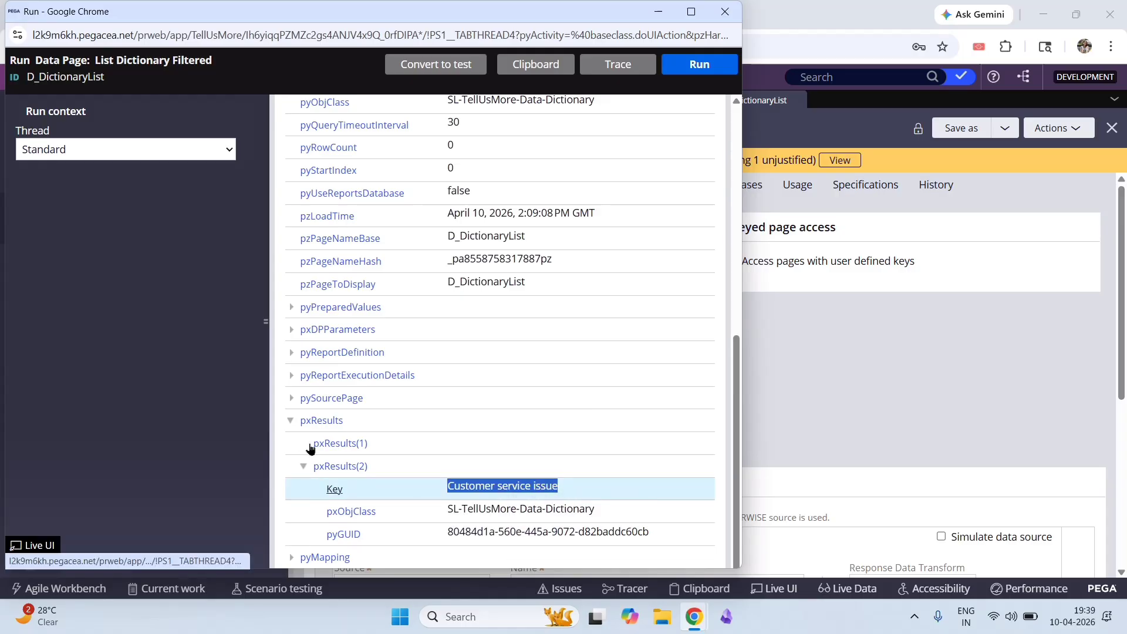
pyautogui.click(305, 443)
pyautogui.moveTo(736, 367); pyautogui.dragTo(724, 141)
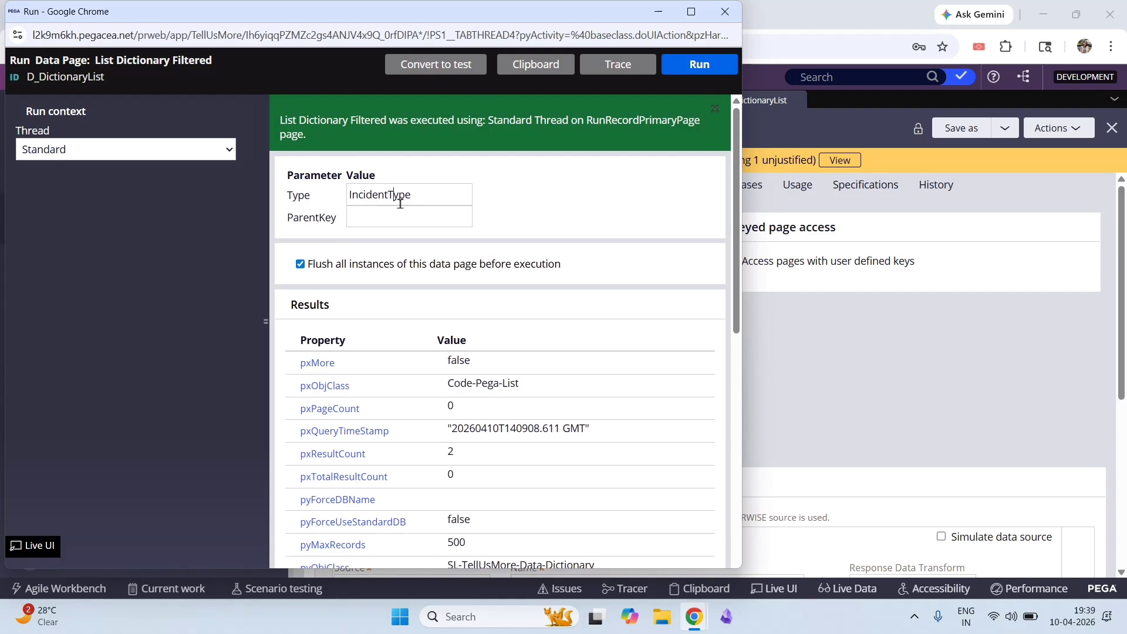
pyautogui.click(399, 199)
pyautogui.write('Sub')
pyautogui.hotkey('ctrl', 'v')
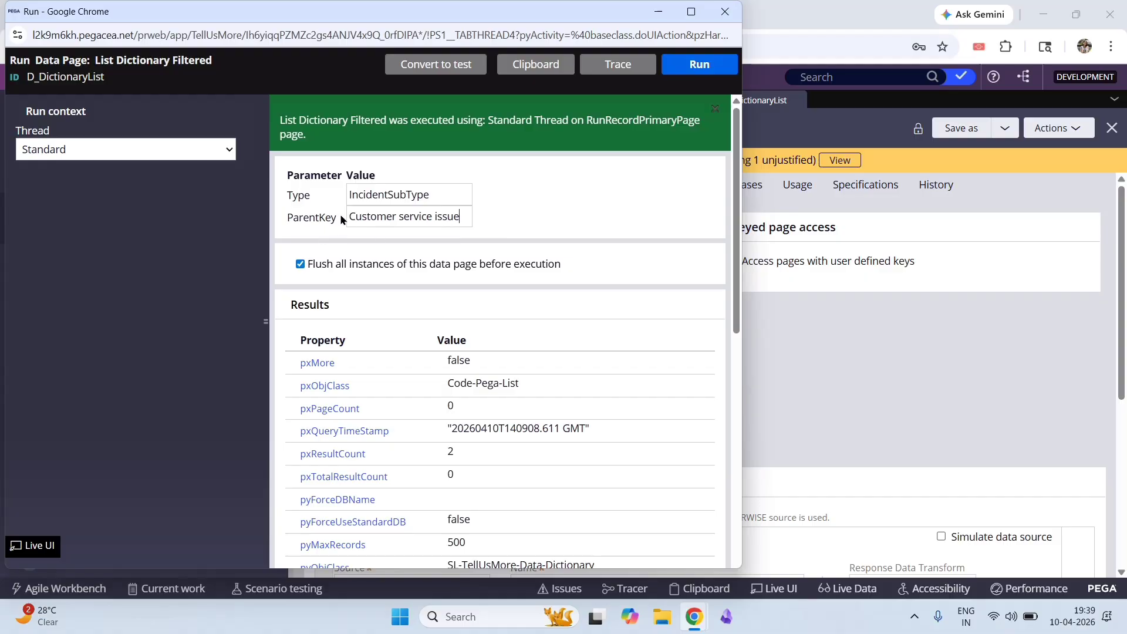
pyautogui.moveTo(353, 218); pyautogui.dragTo(480, 226)
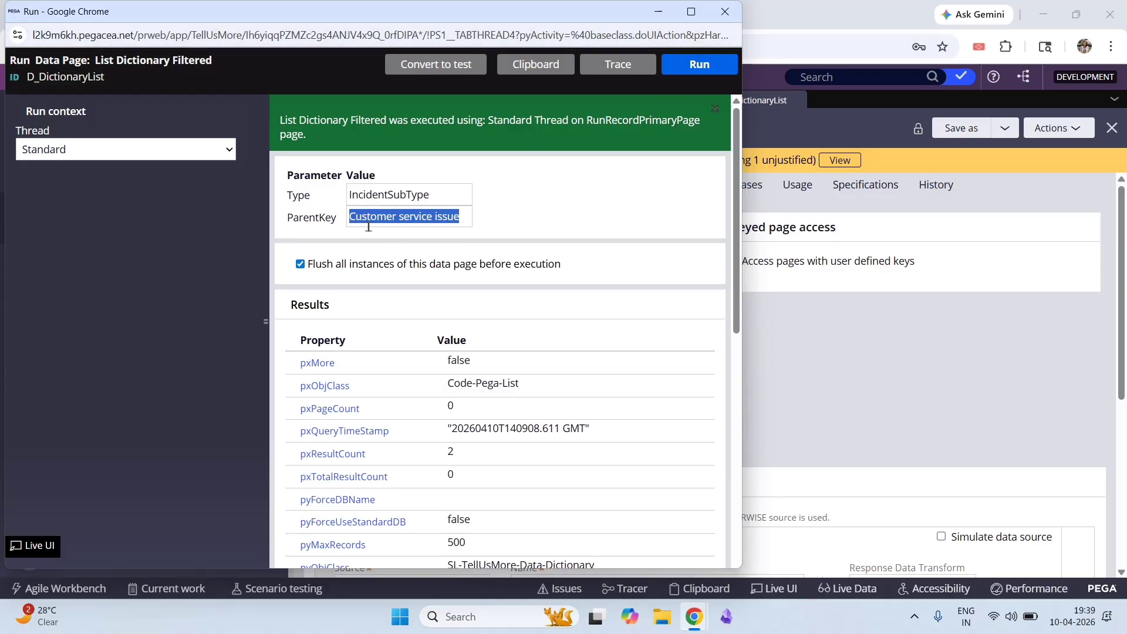
pyautogui.click(699, 65)
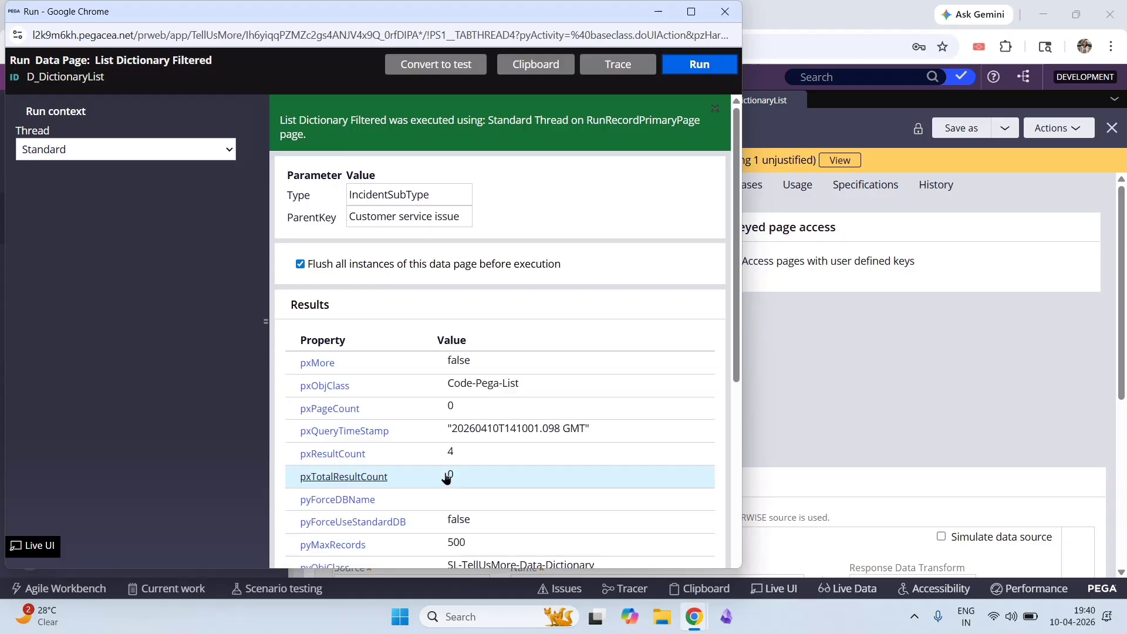
# Close the test run, switch to App Studio and filter the Incident case type's fields by "incident"
pyautogui.click(725, 12)
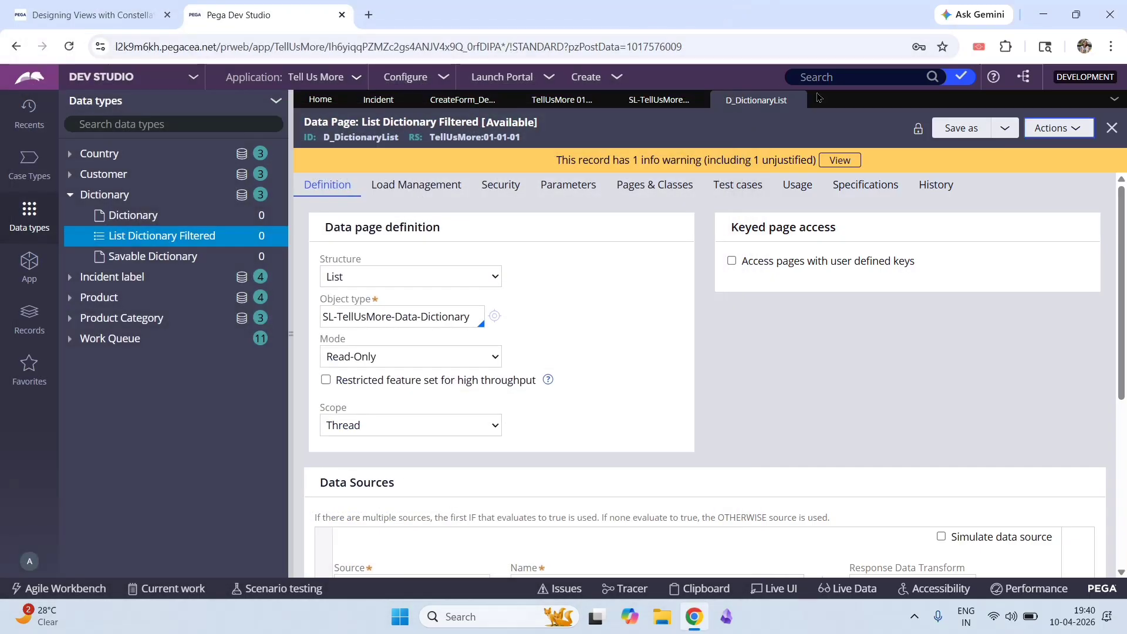
pyautogui.click(131, 76)
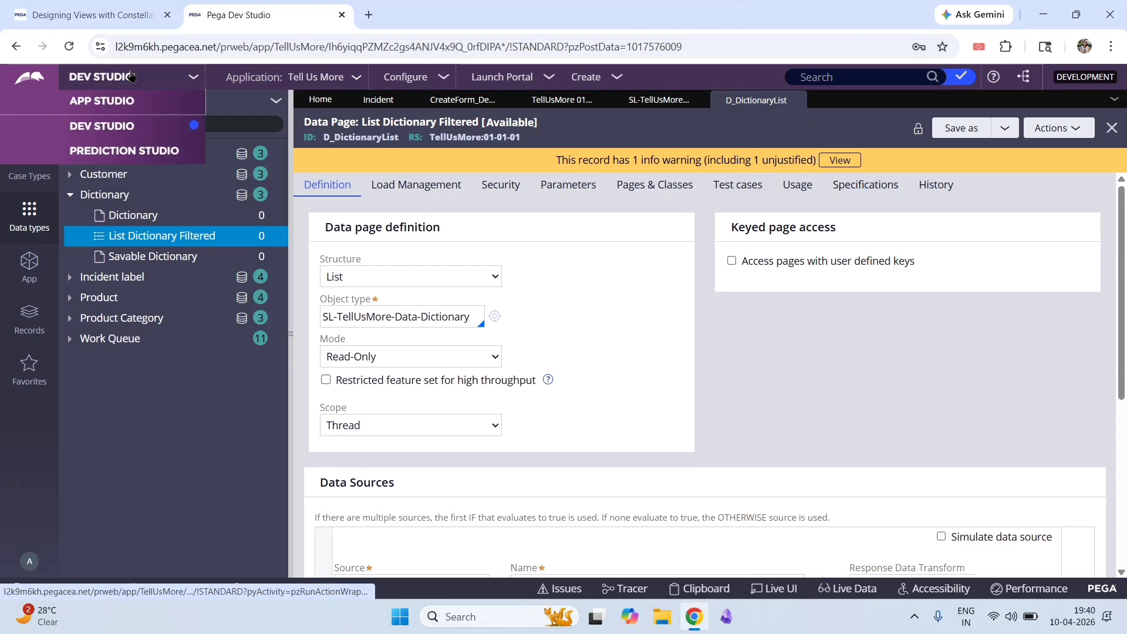
pyautogui.click(111, 102)
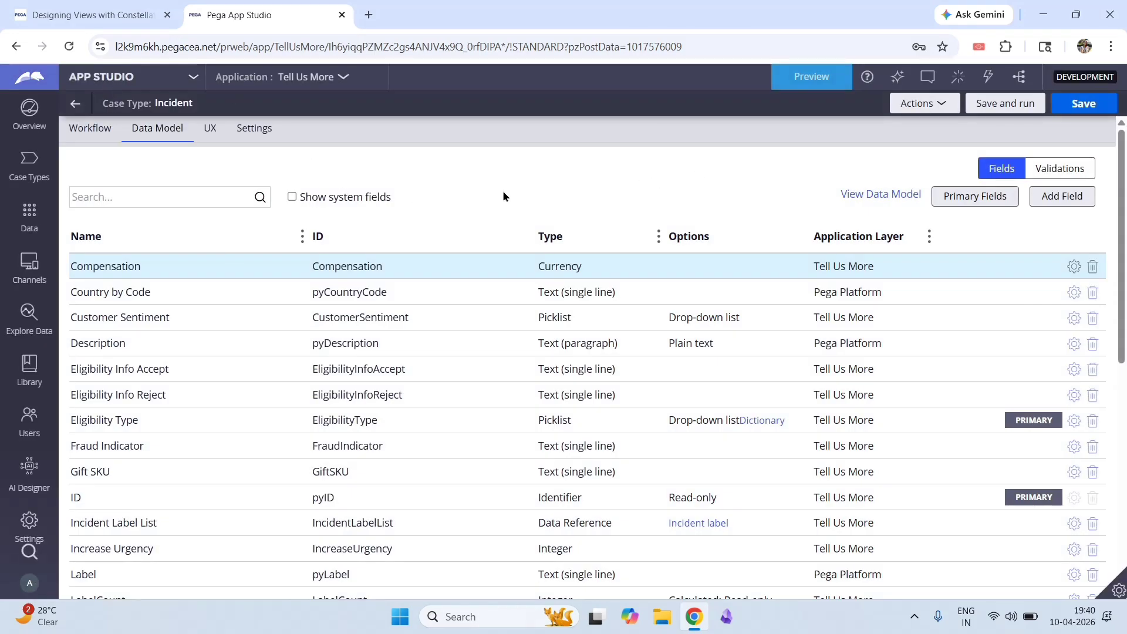
pyautogui.click(209, 207)
pyautogui.write('incident')
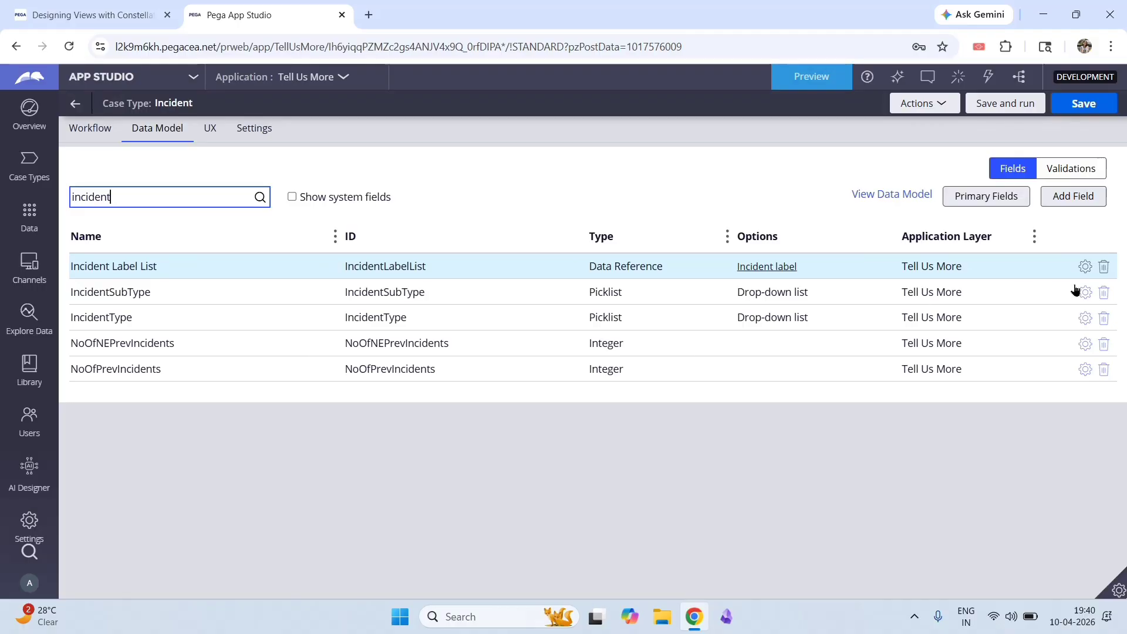
# Configure the IncidentType field to take its picklist options from the Dictionary data page List Dictionary Filtered
pyautogui.click(1086, 318)
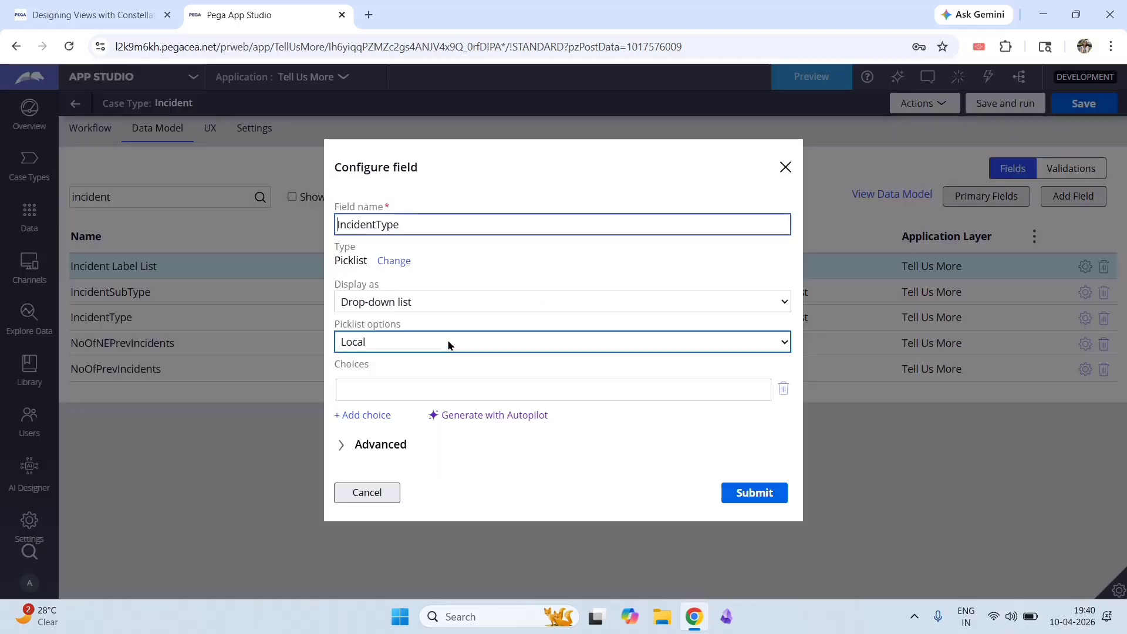
pyautogui.click(449, 343)
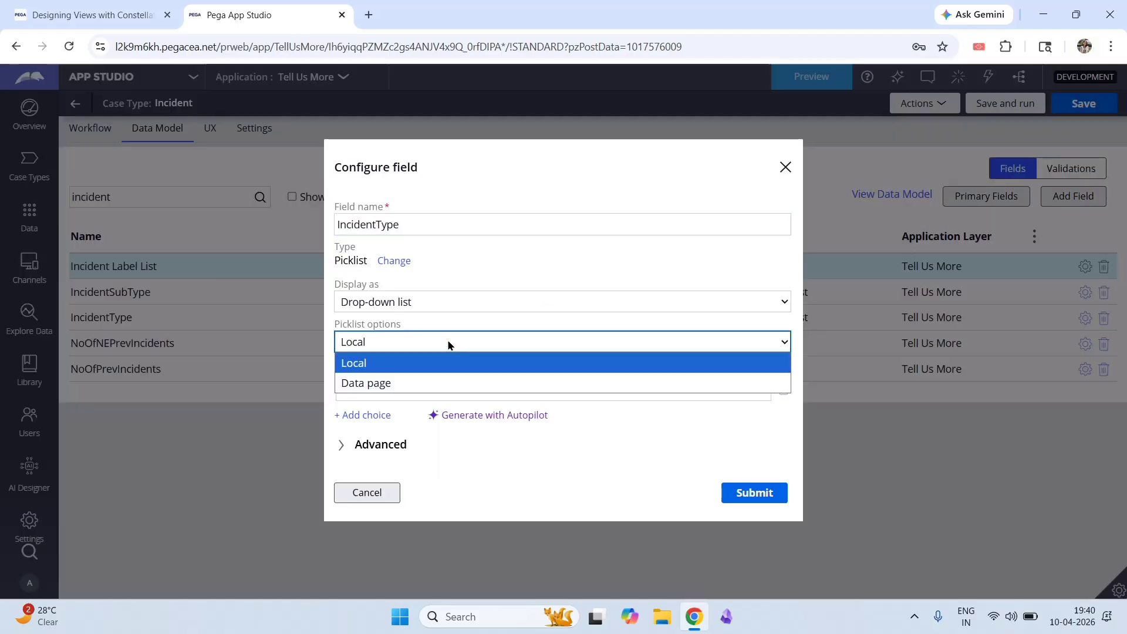
pyautogui.click(415, 381)
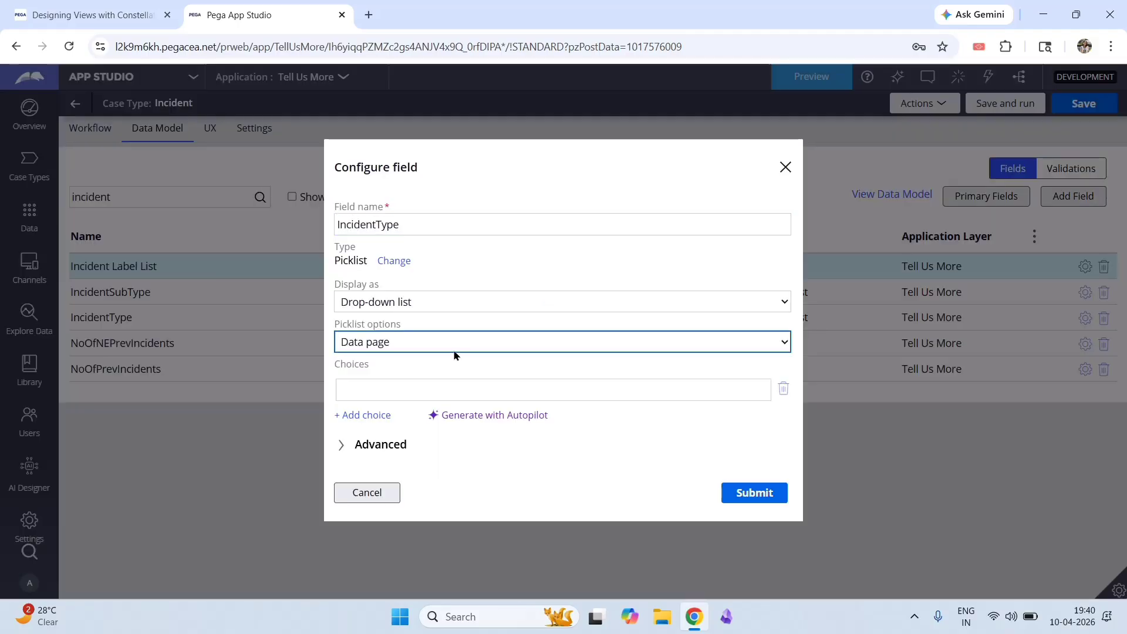
pyautogui.click(609, 387)
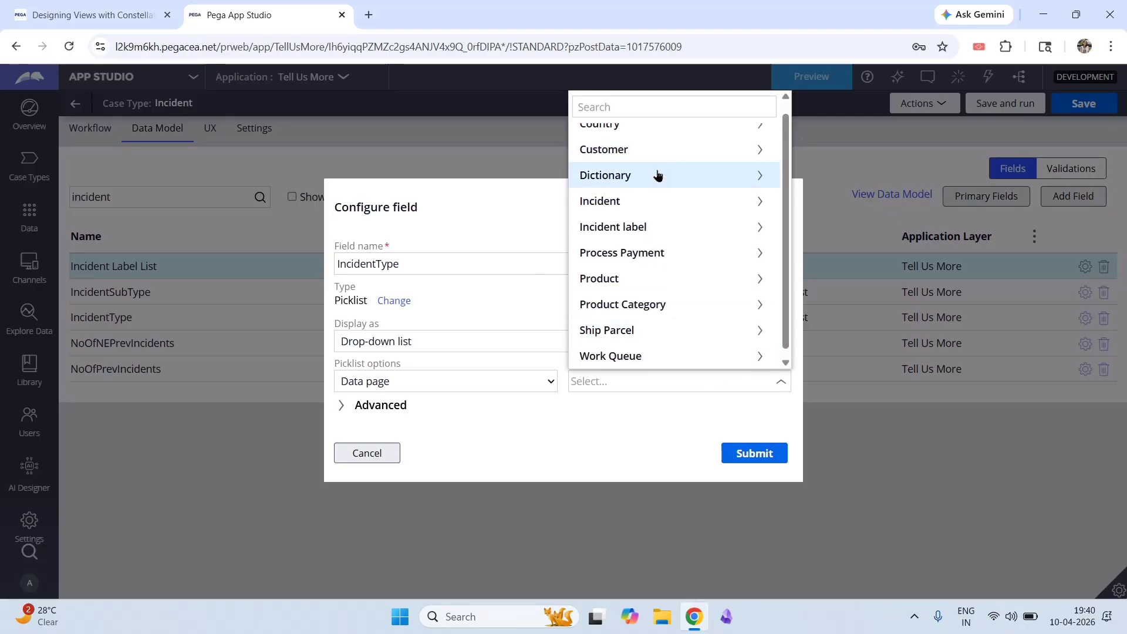
pyautogui.click(658, 175)
pyautogui.click(694, 162)
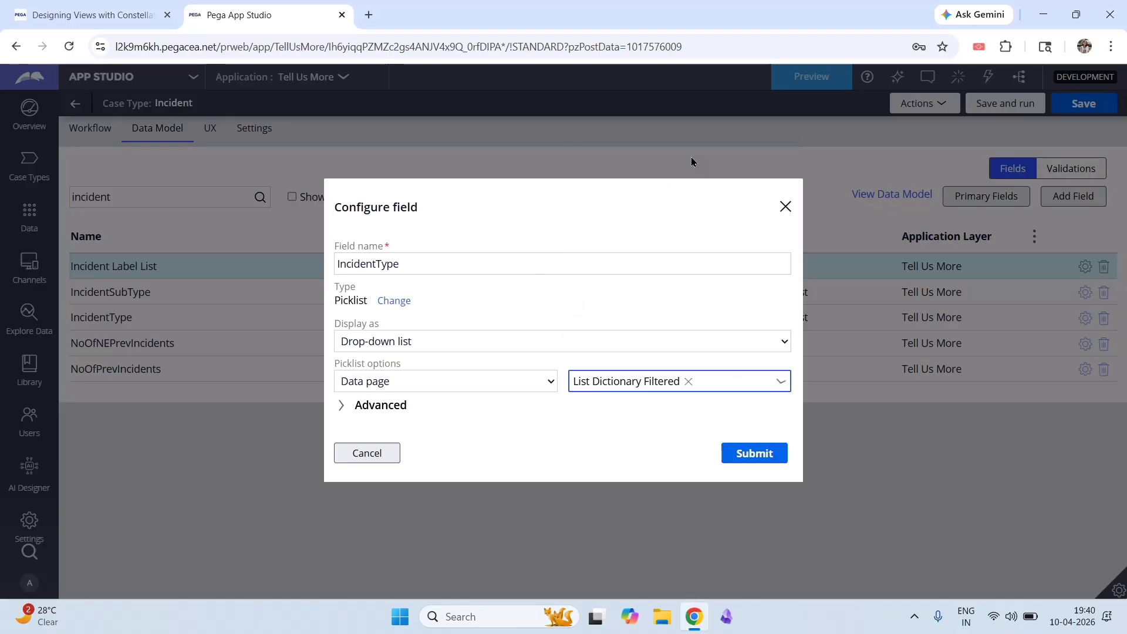
# Expand the IncidentType field's advanced settings and set the data page's Type parameter to the constant IncidentType
pyautogui.click(344, 406)
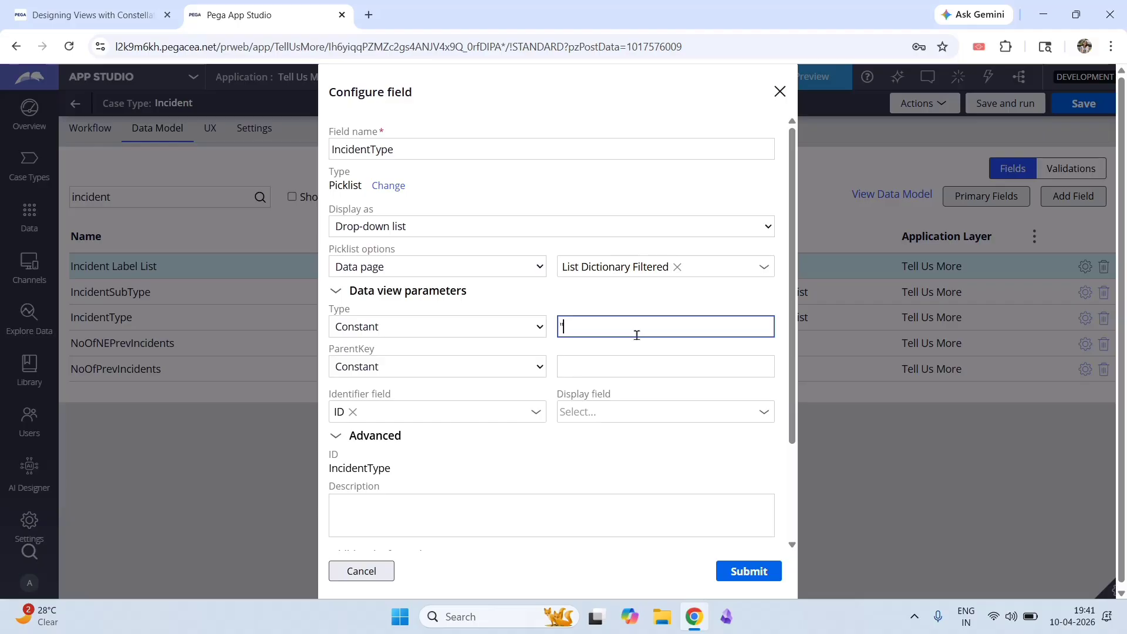
pyautogui.write('IncidentType')
pyautogui.press('Home')
pyautogui.press('Delete')
pyautogui.moveTo(791, 322); pyautogui.dragTo(793, 470)
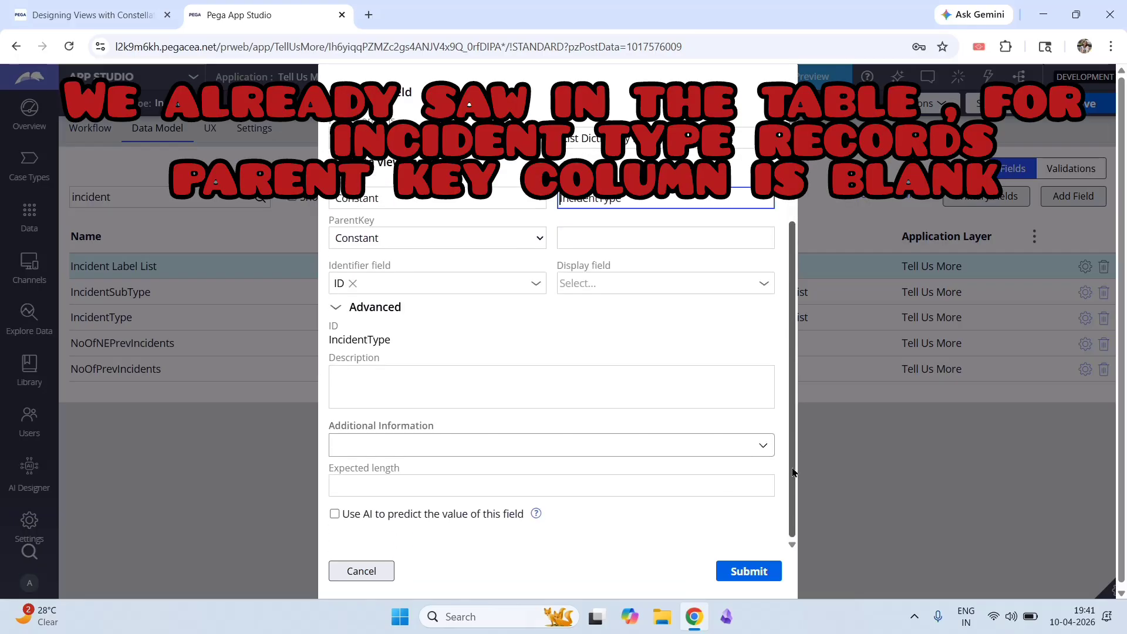
# Set both the identifier field and the display field of the IncidentType picklist to Key and submit the field configuration
pyautogui.moveTo(793, 282); pyautogui.dragTo(798, 174)
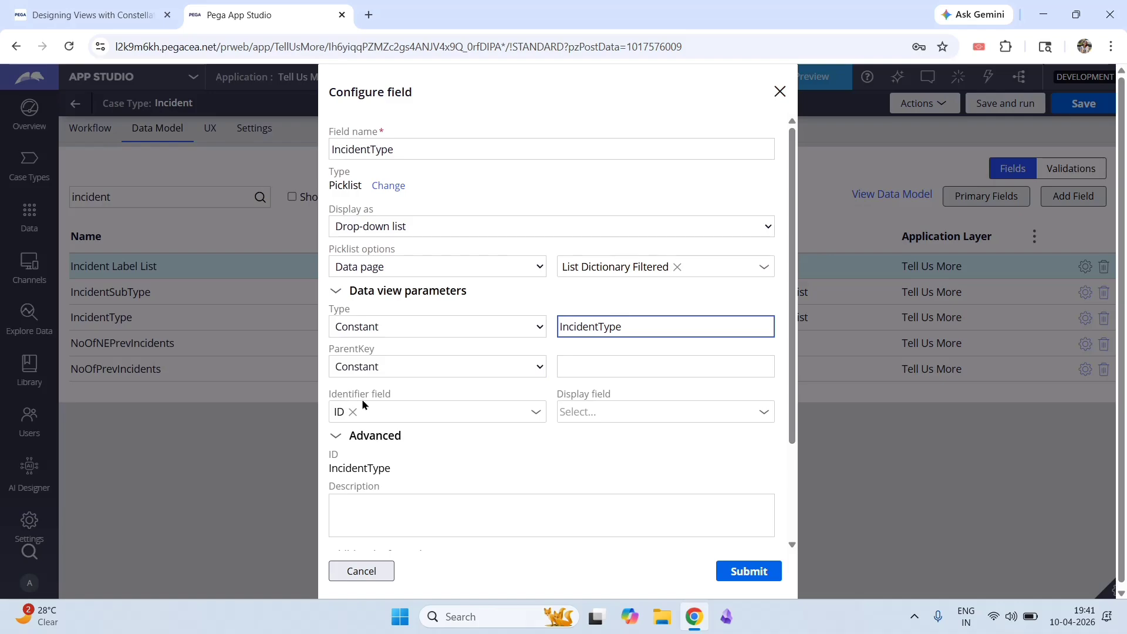
pyautogui.click(397, 392)
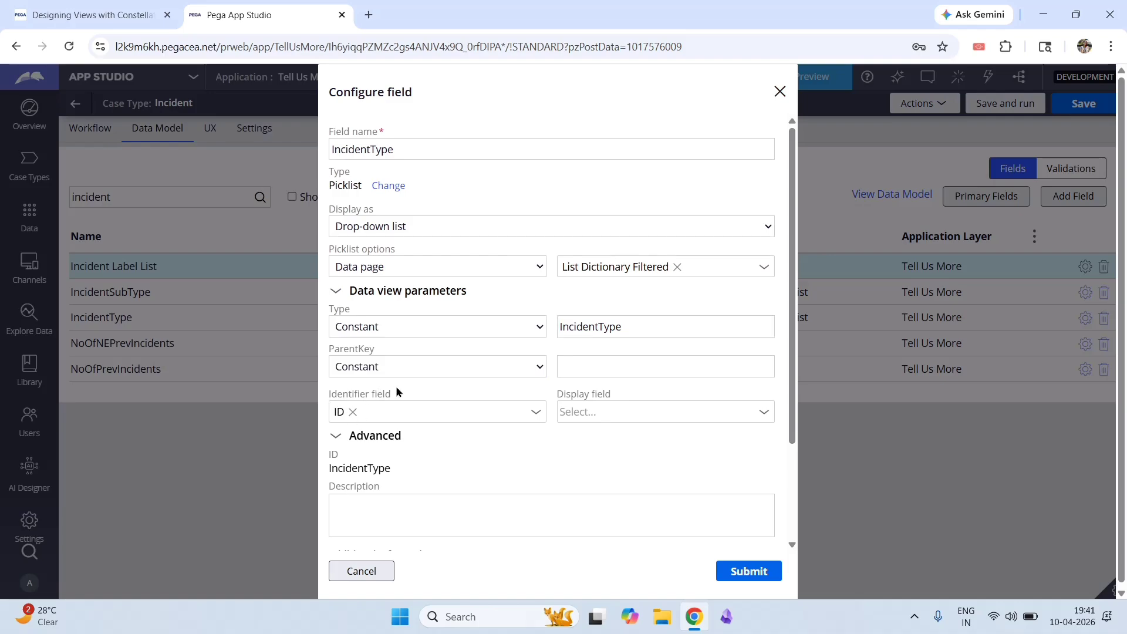
pyautogui.moveTo(326, 394); pyautogui.dragTo(323, 395)
pyautogui.click(382, 391)
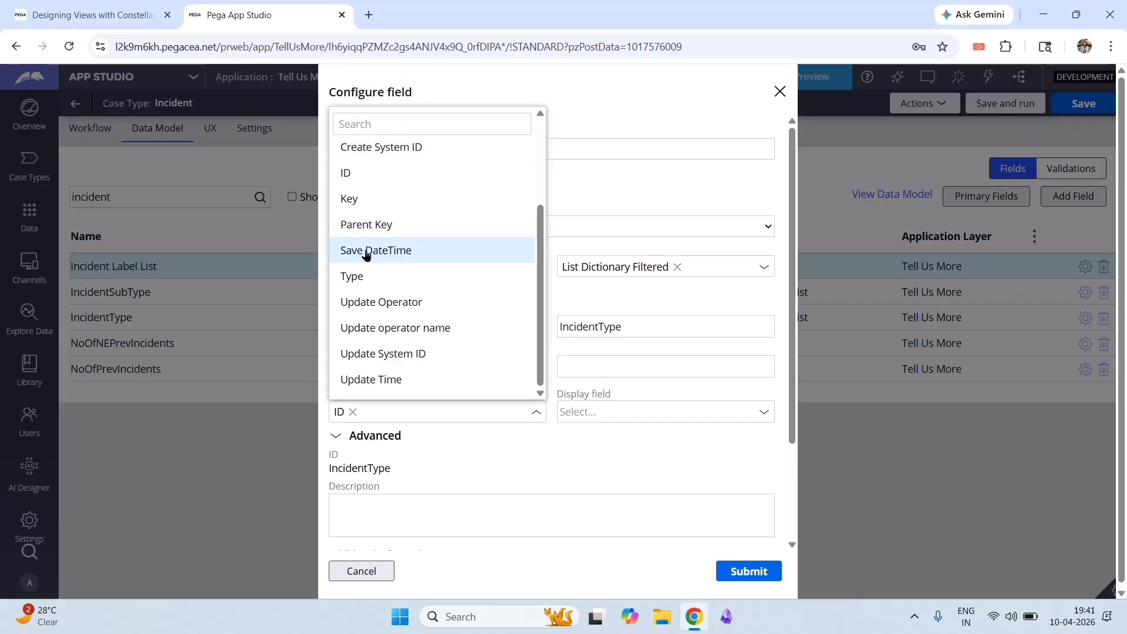
pyautogui.click(372, 199)
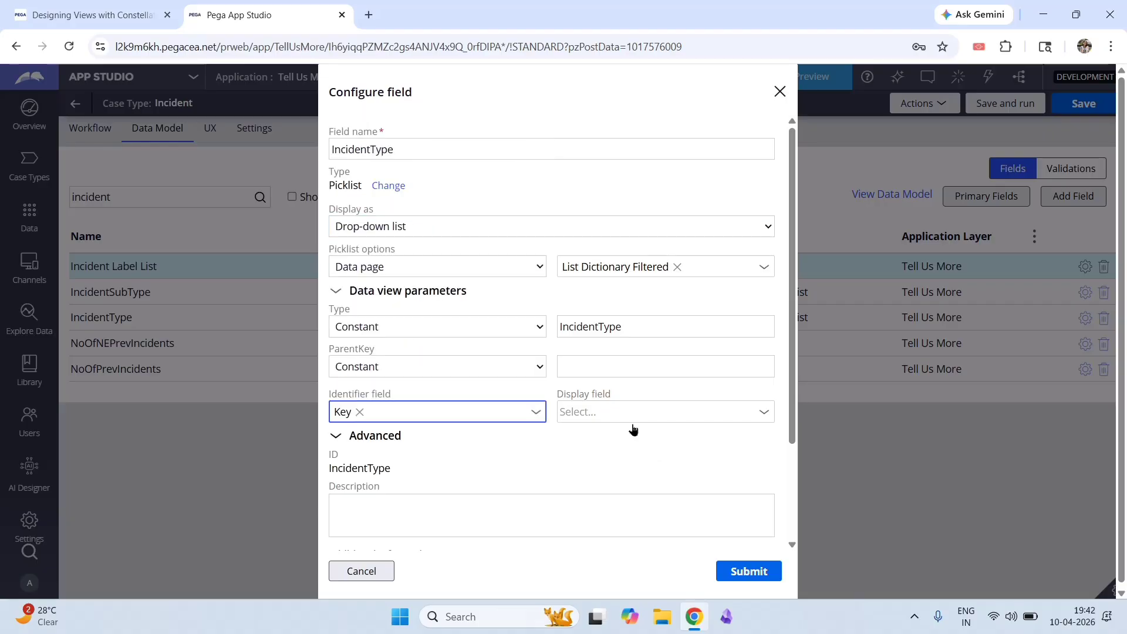
pyautogui.click(601, 410)
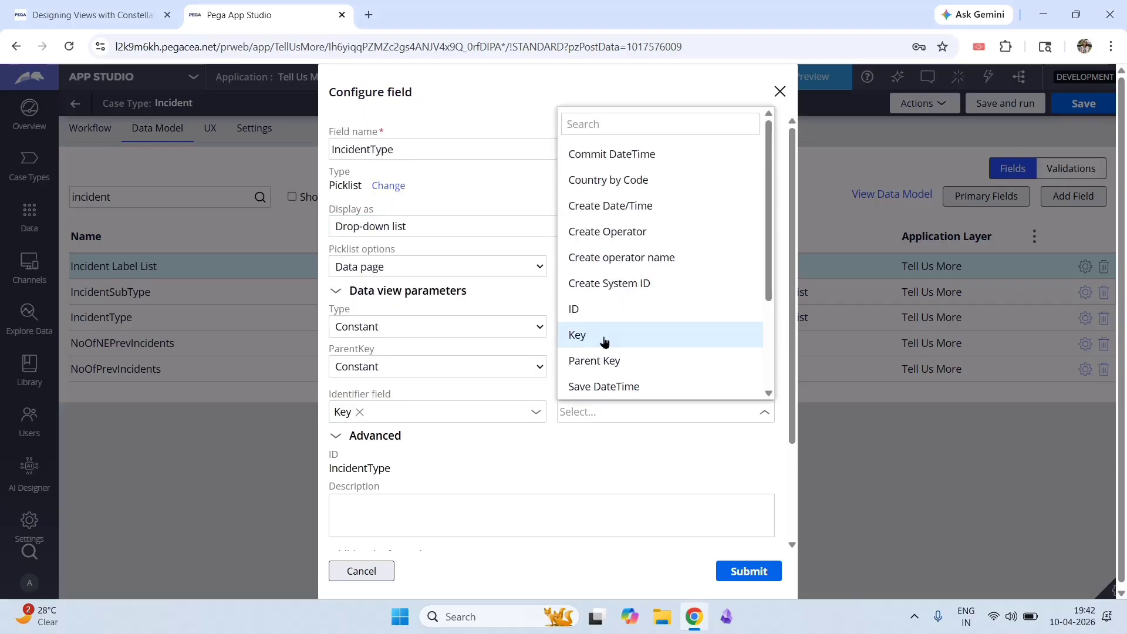
pyautogui.click(604, 342)
pyautogui.moveTo(790, 223); pyautogui.dragTo(809, 377)
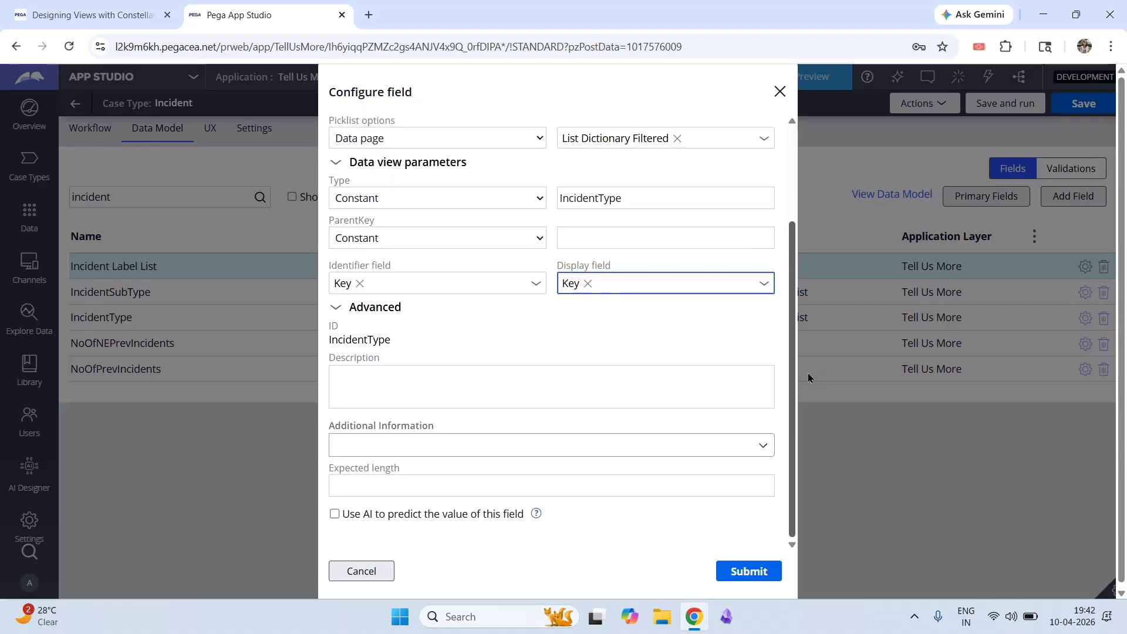
pyautogui.click(752, 577)
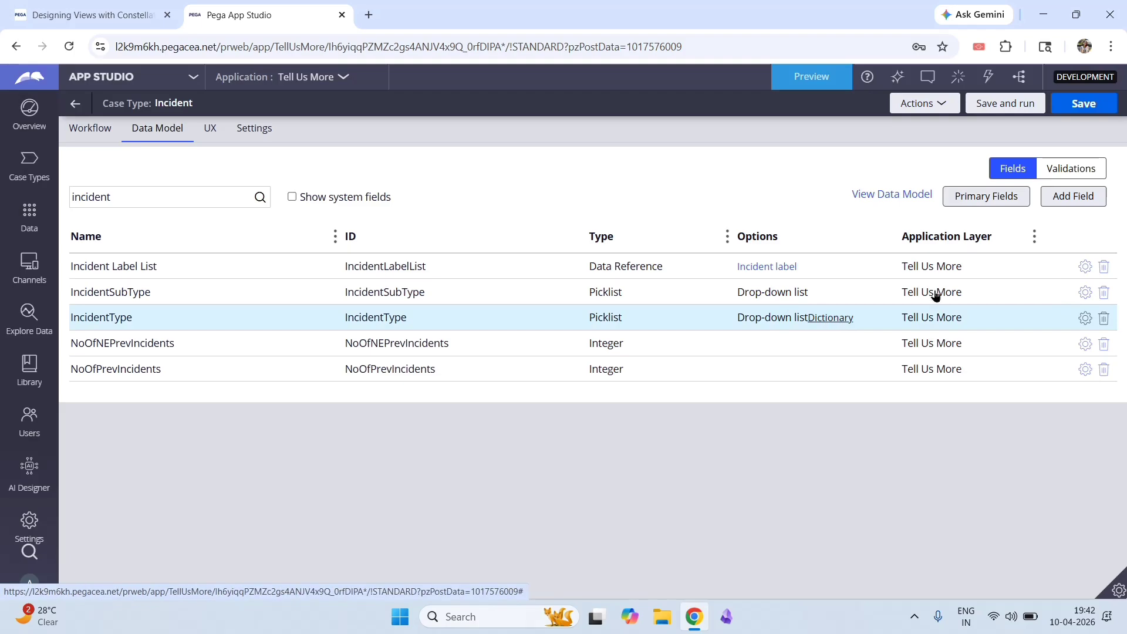
# Configure the IncidentSubType field to take its picklist options from the Dictionary data page List Dictionary Filtered
pyautogui.click(1085, 293)
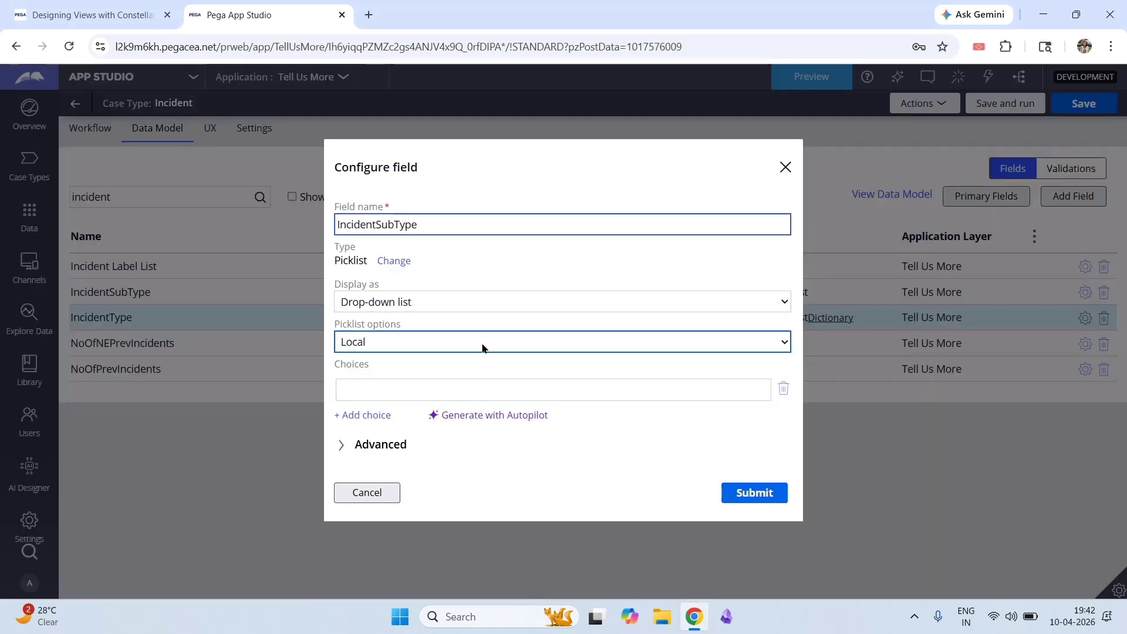
pyautogui.click(482, 348)
pyautogui.click(447, 383)
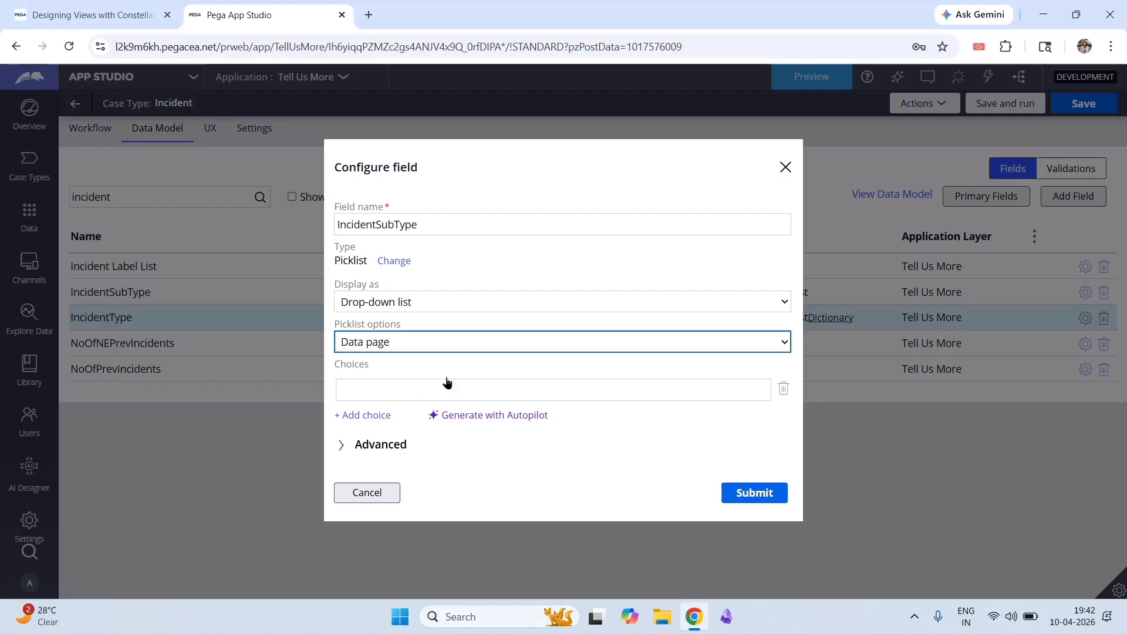
pyautogui.click(641, 380)
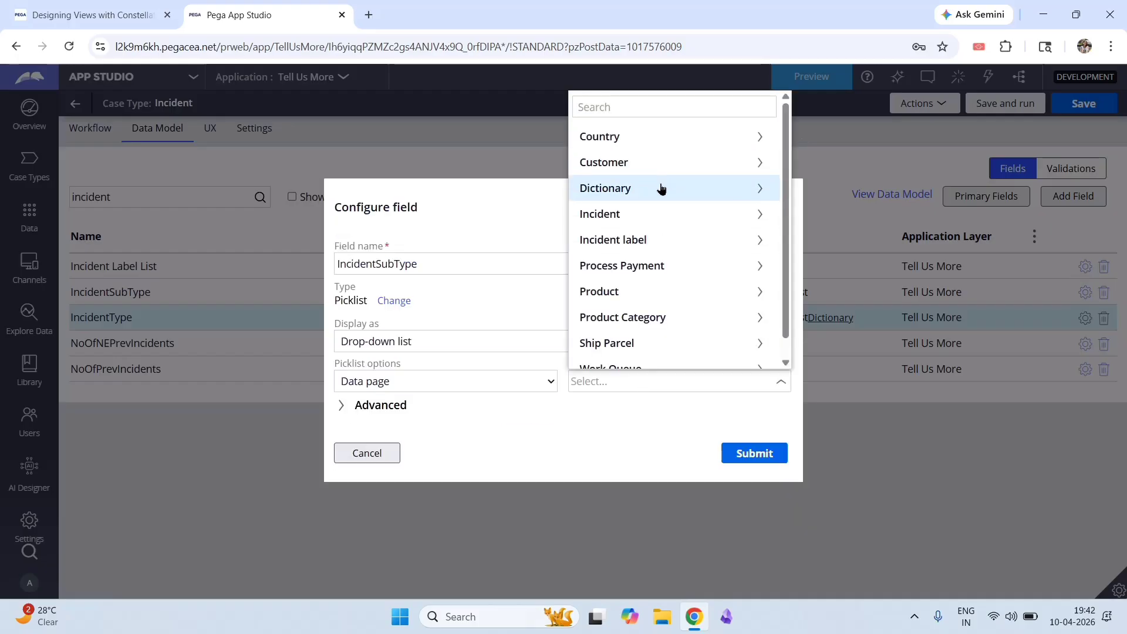
pyautogui.click(661, 188)
pyautogui.click(649, 161)
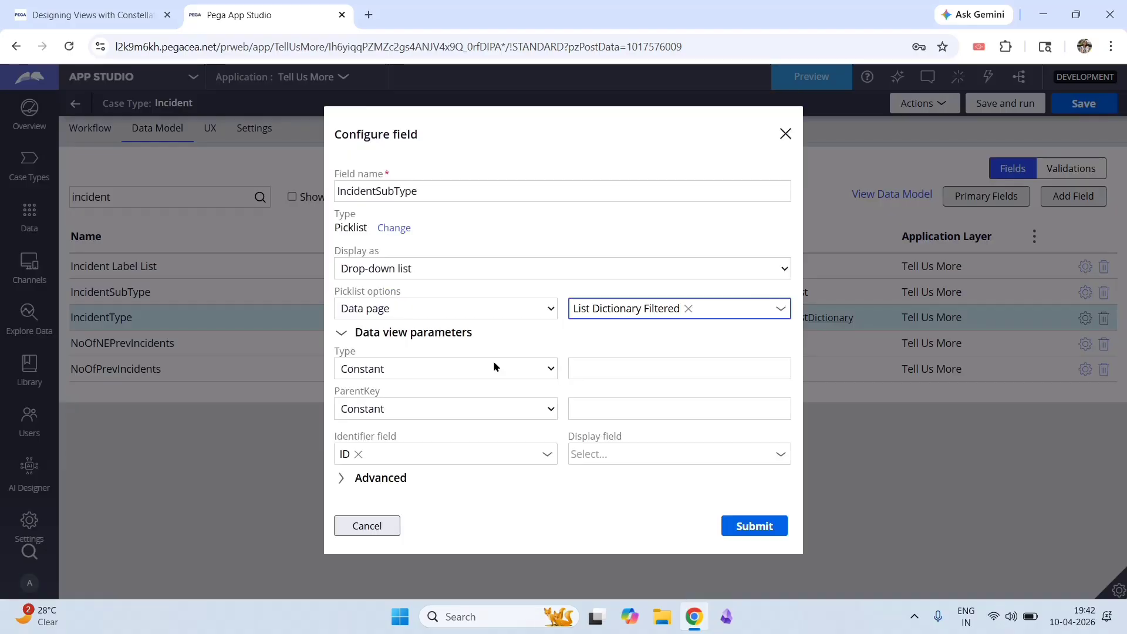
# Set IncidentSubType's data page parameters: Type as the constant IncidentType, and ParentKey from the field IncidentType
pyautogui.click(641, 372)
pyautogui.write('I')
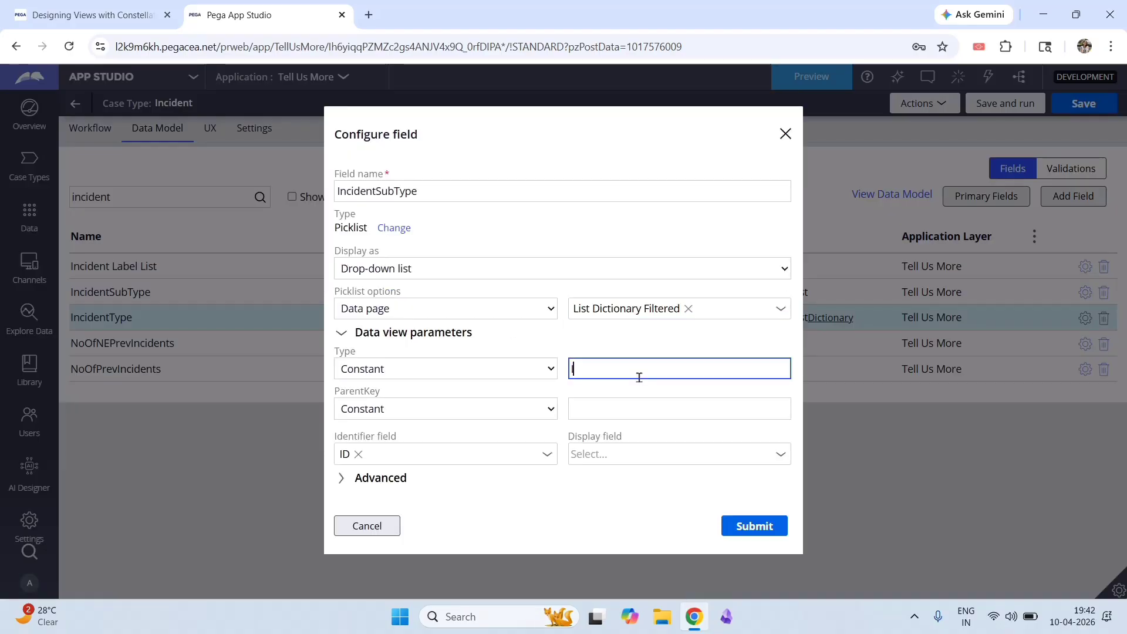
pyautogui.write('ncidentType')
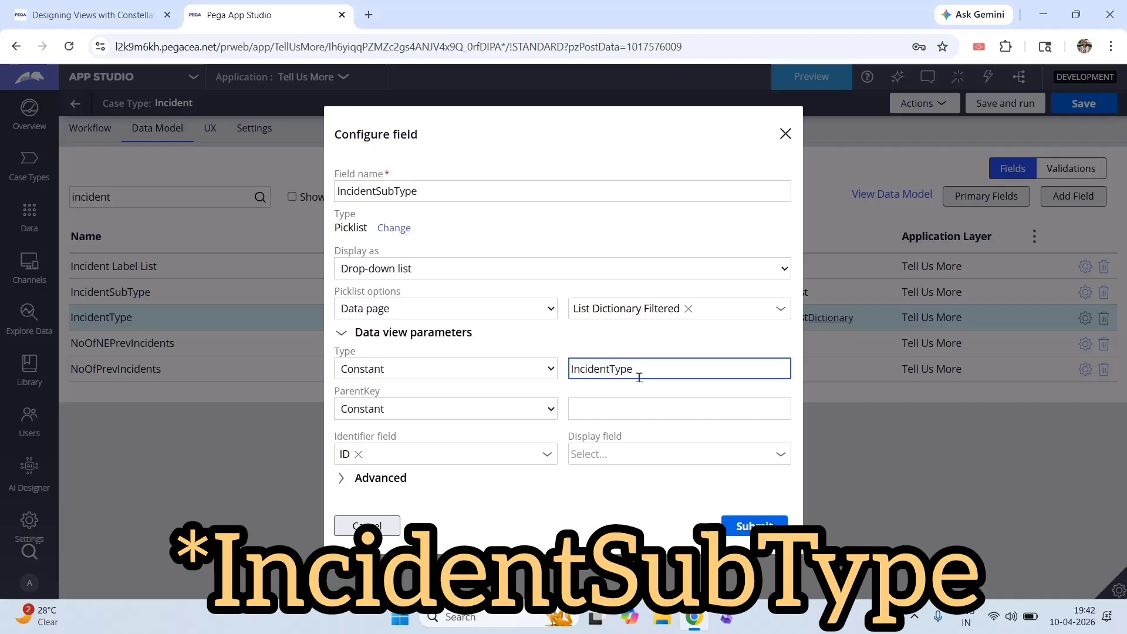
pyautogui.click(529, 413)
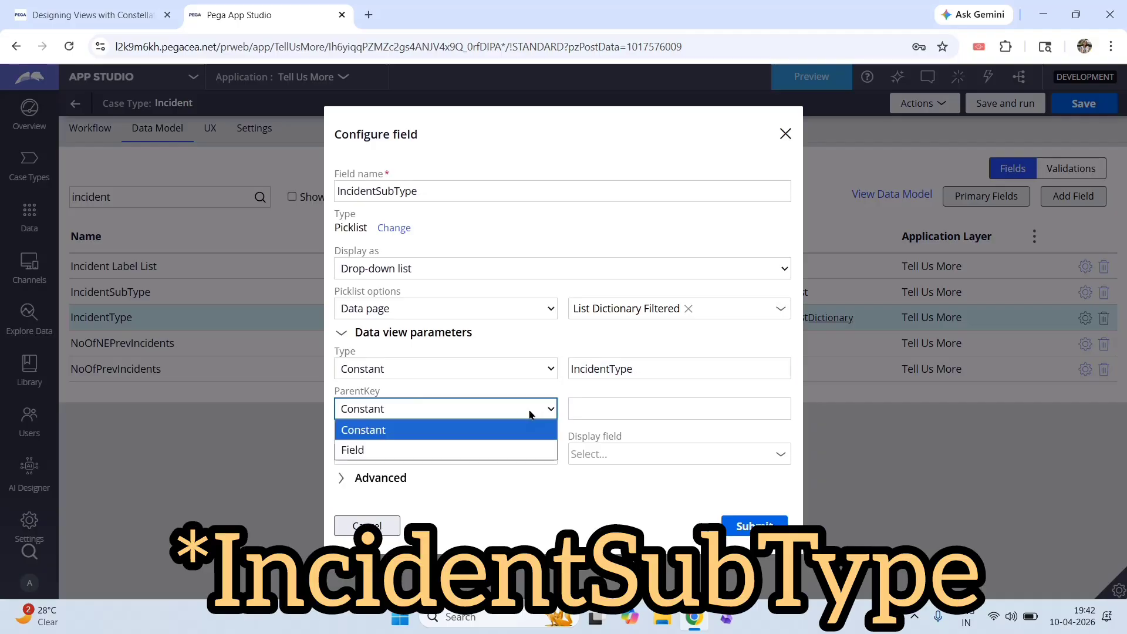
pyautogui.click(424, 449)
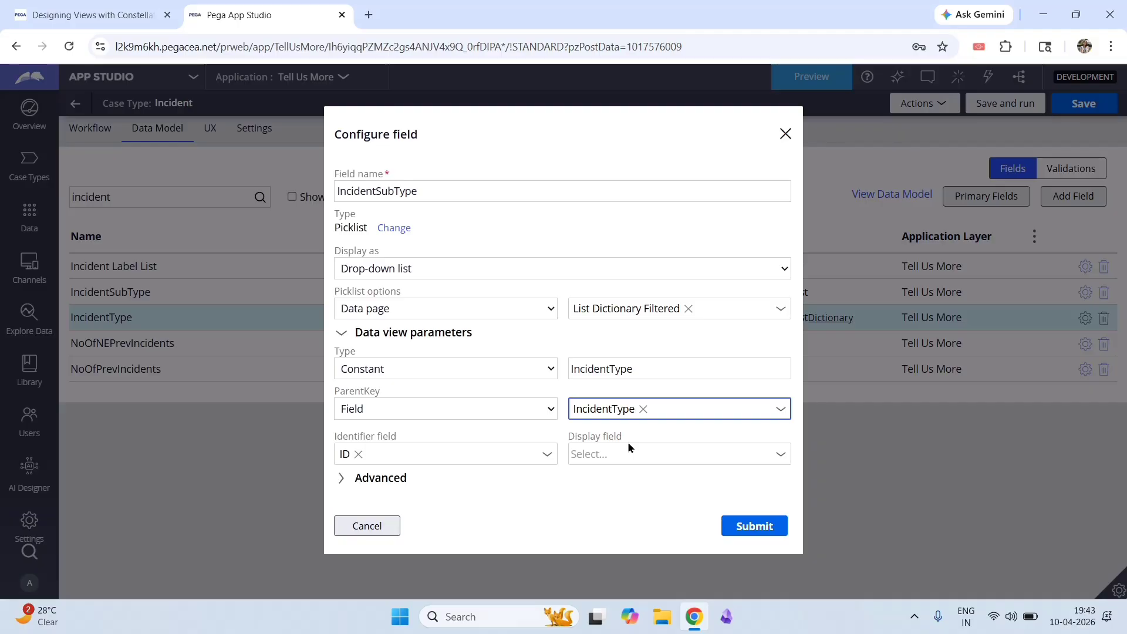
# Set both the identifier field and the display field of the IncidentSubType picklist to Key and submit the field configuration
pyautogui.click(359, 453)
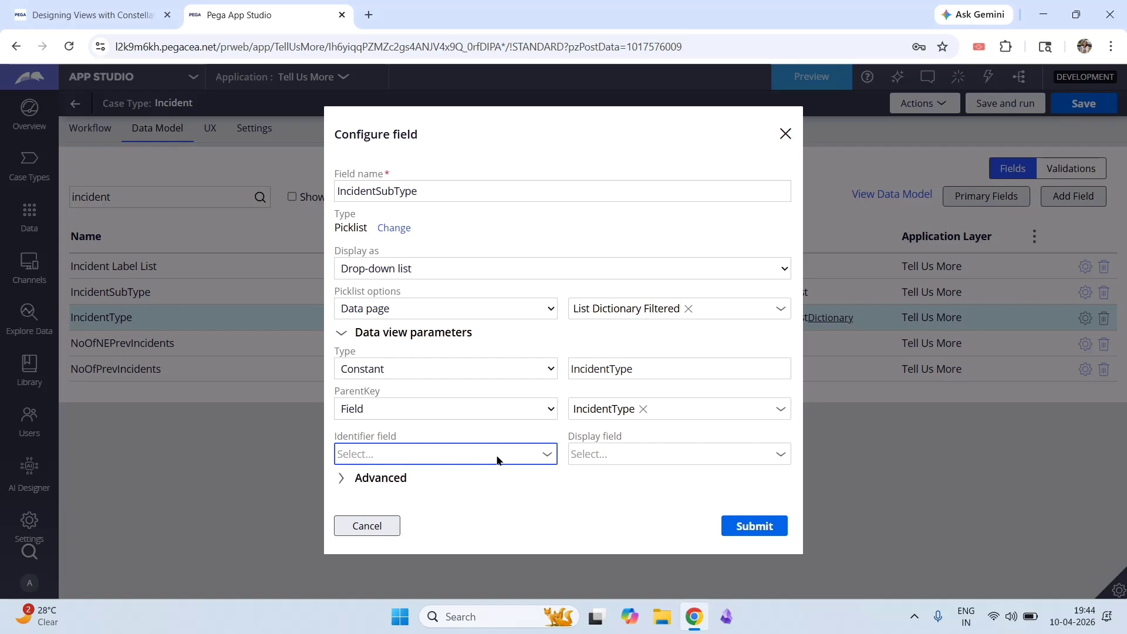
pyautogui.click(427, 453)
pyautogui.click(418, 456)
pyautogui.click(385, 379)
pyautogui.click(642, 454)
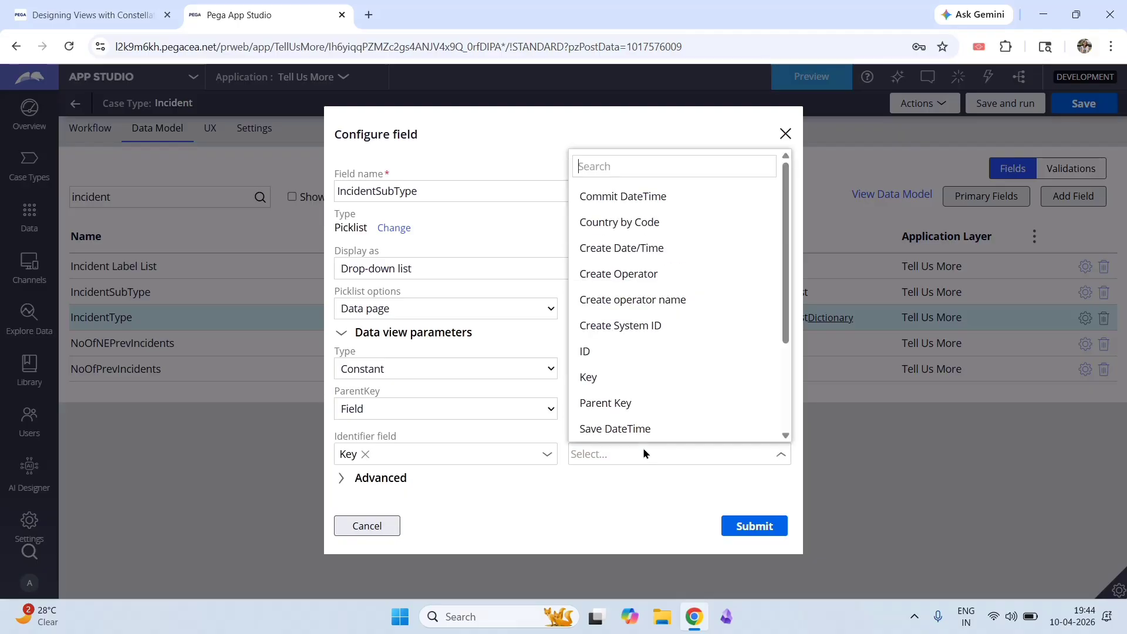
pyautogui.click(623, 377)
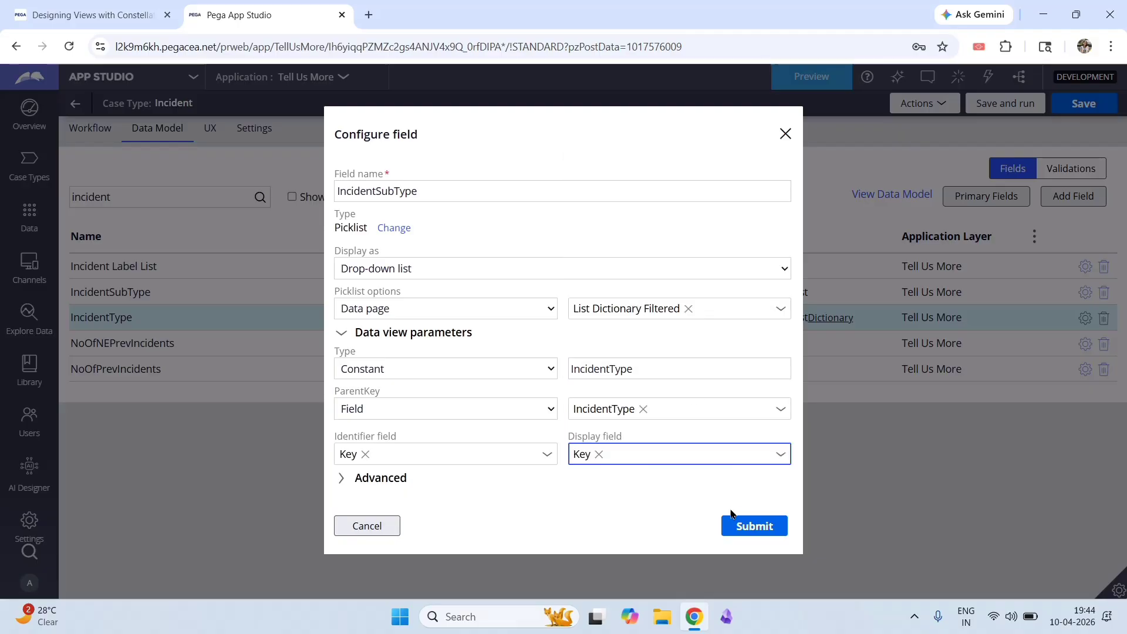
pyautogui.click(754, 526)
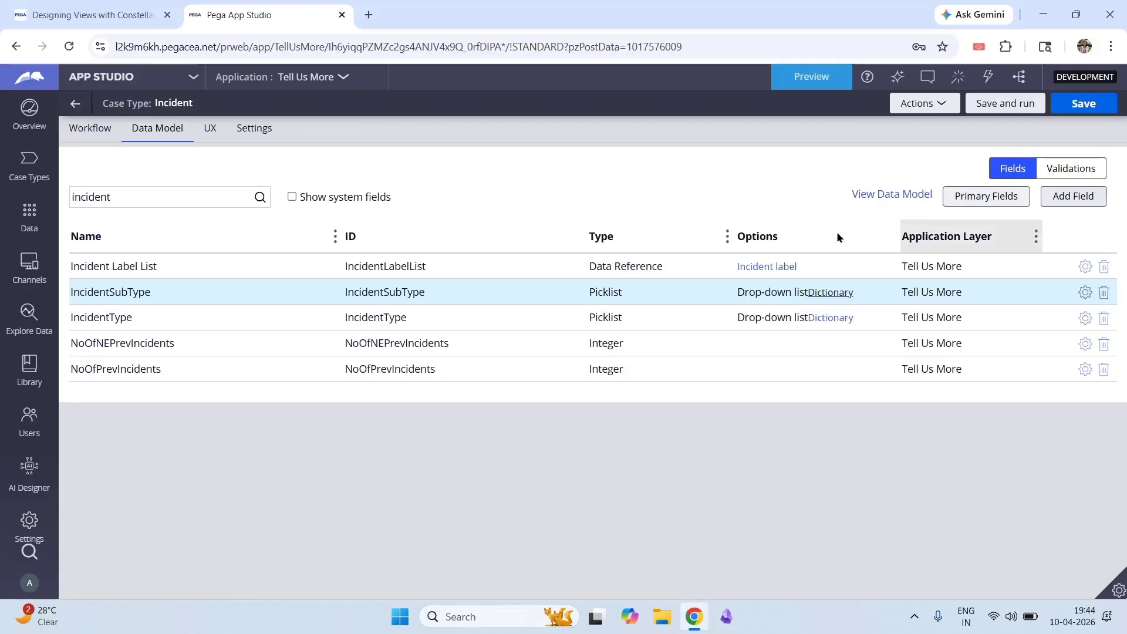
# Open the Incident workflow's Create process in Dev Studio and bring up the Determine Incident Type assignment's properties
pyautogui.click(210, 131)
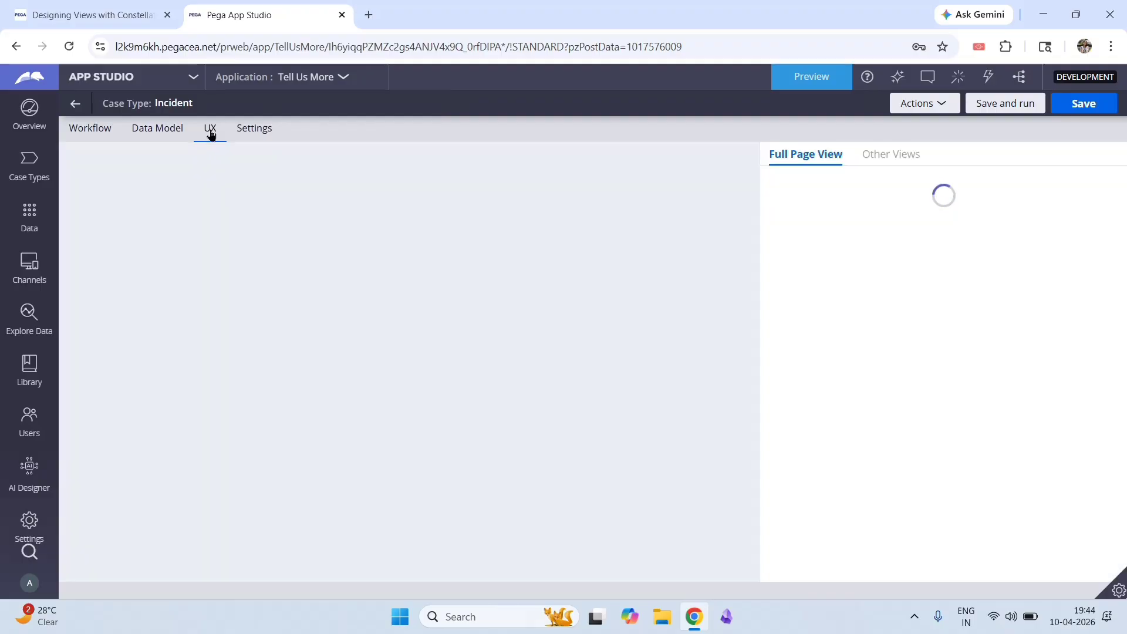
pyautogui.click(94, 133)
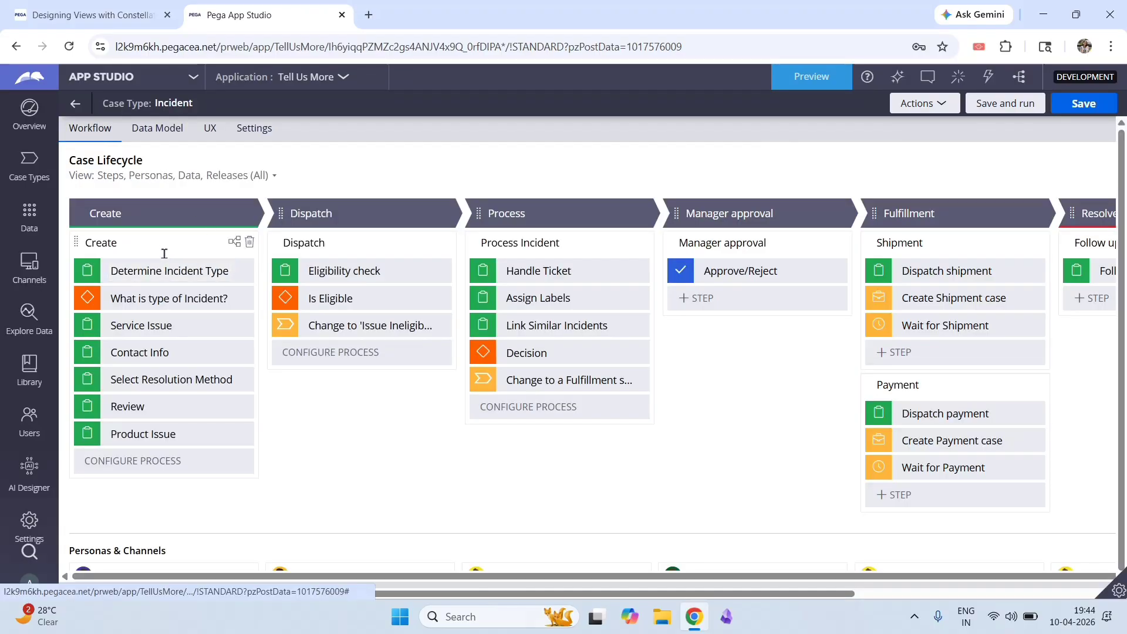
pyautogui.click(158, 277)
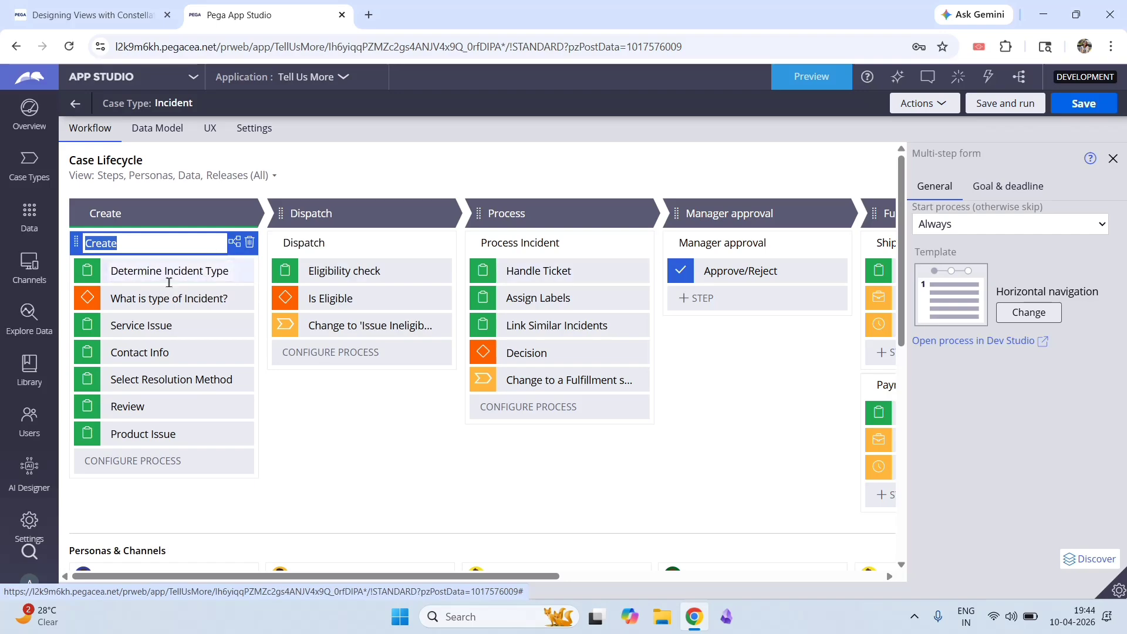
pyautogui.click(1033, 340)
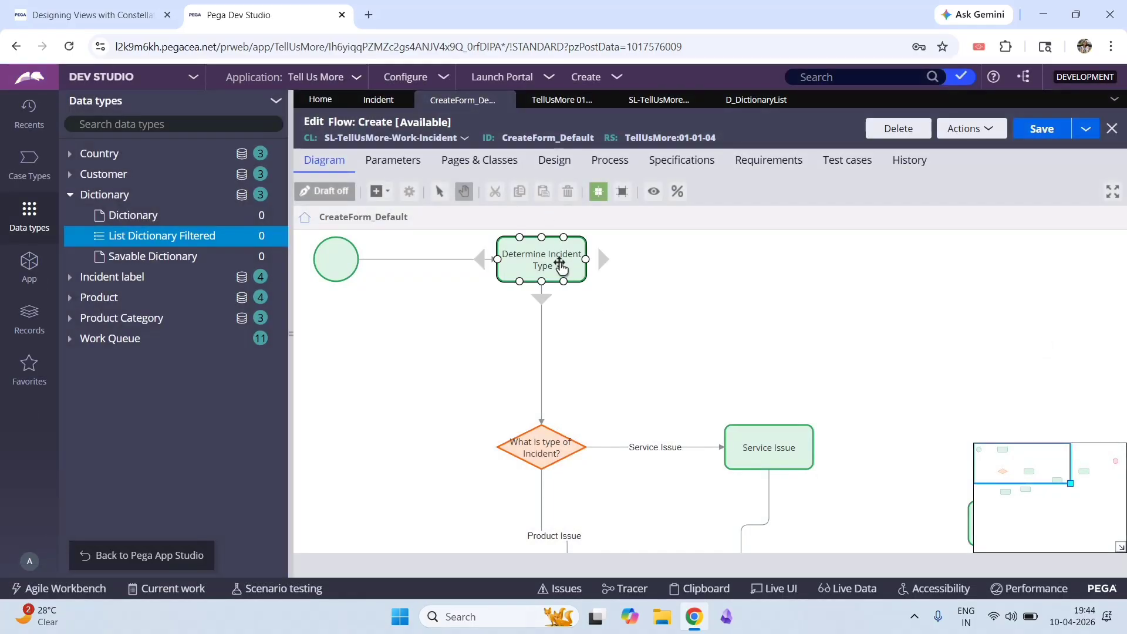
pyautogui.doubleClick(556, 261)
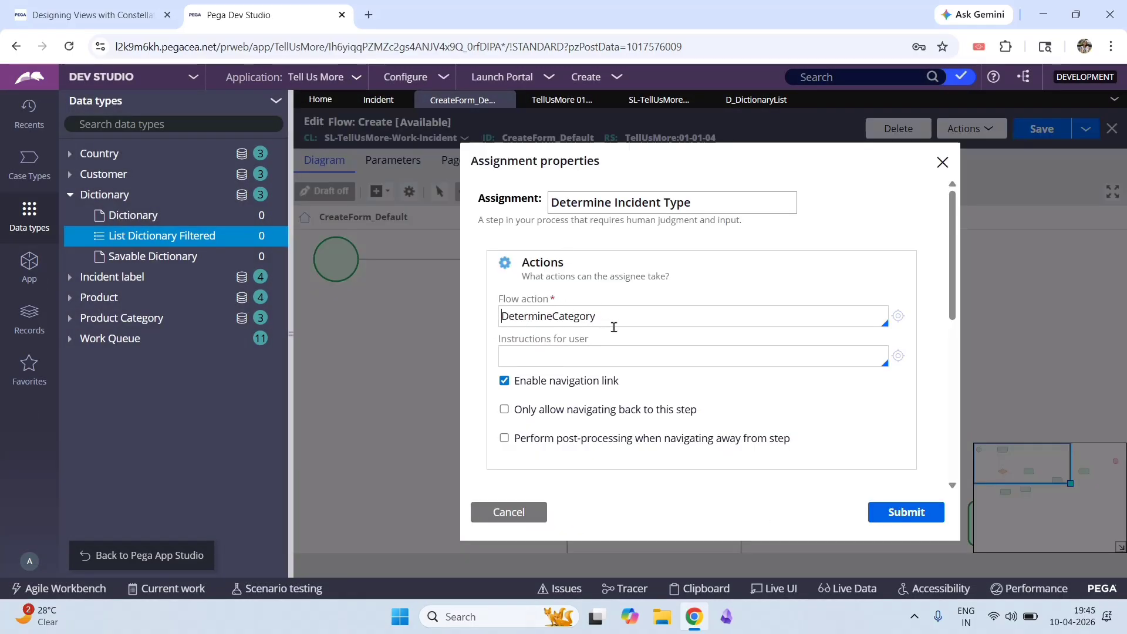
# Open the assignment's DetermineCategory flow action, and from it the DetermineCategory view rule
pyautogui.doubleClick(549, 316)
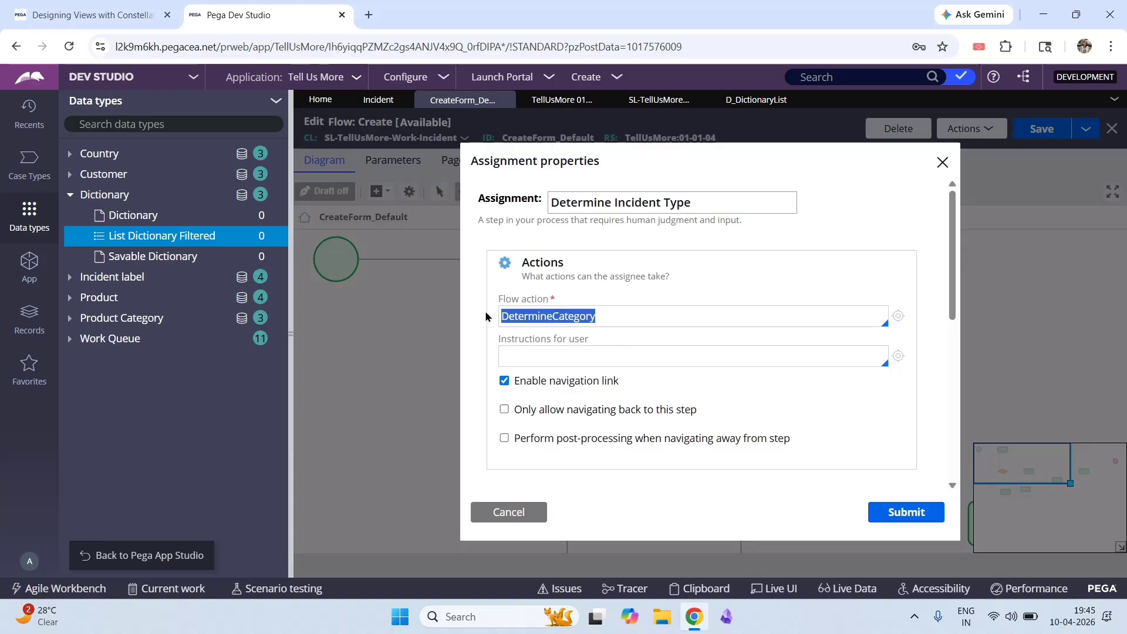
pyautogui.scroll(-2, 935, 212)
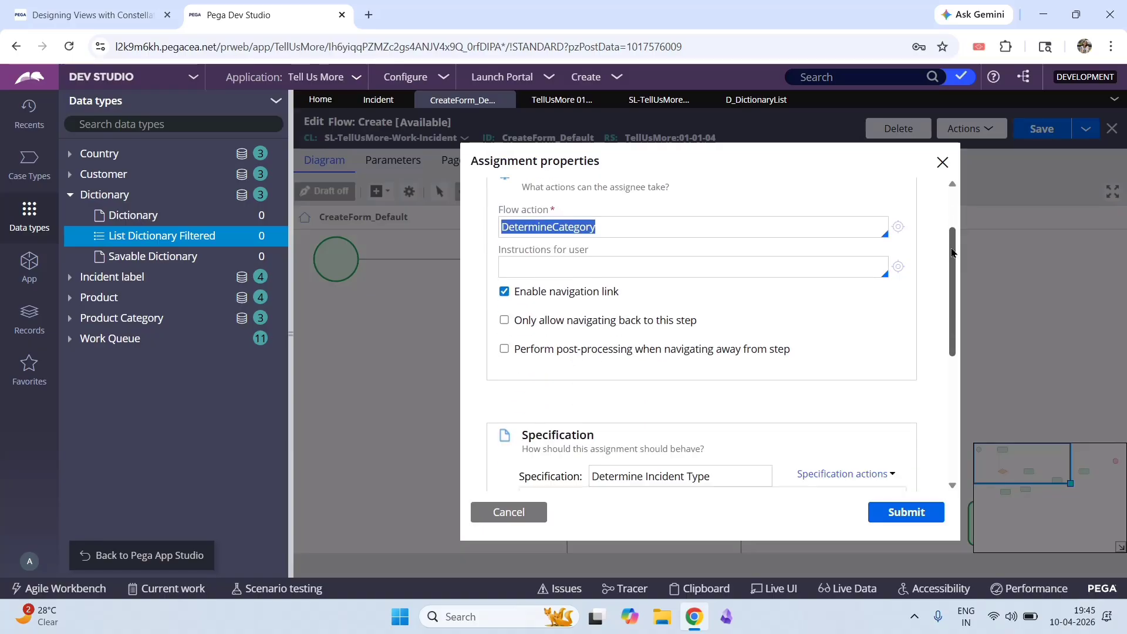
pyautogui.scroll(2, 882, 299)
pyautogui.click(900, 311)
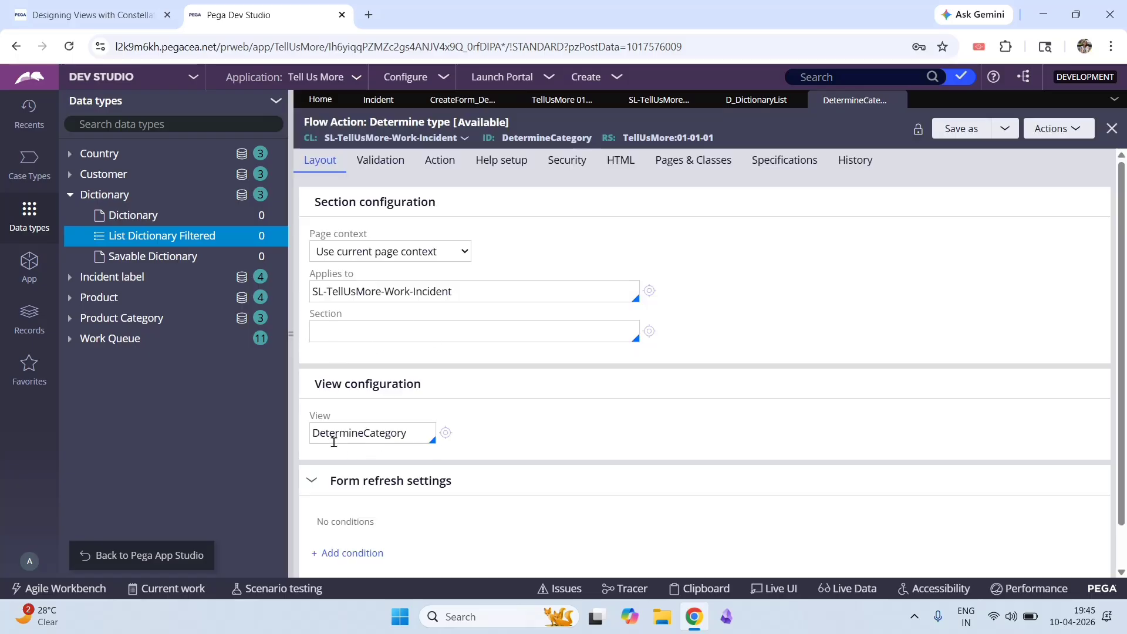
pyautogui.moveTo(323, 443); pyautogui.dragTo(430, 442)
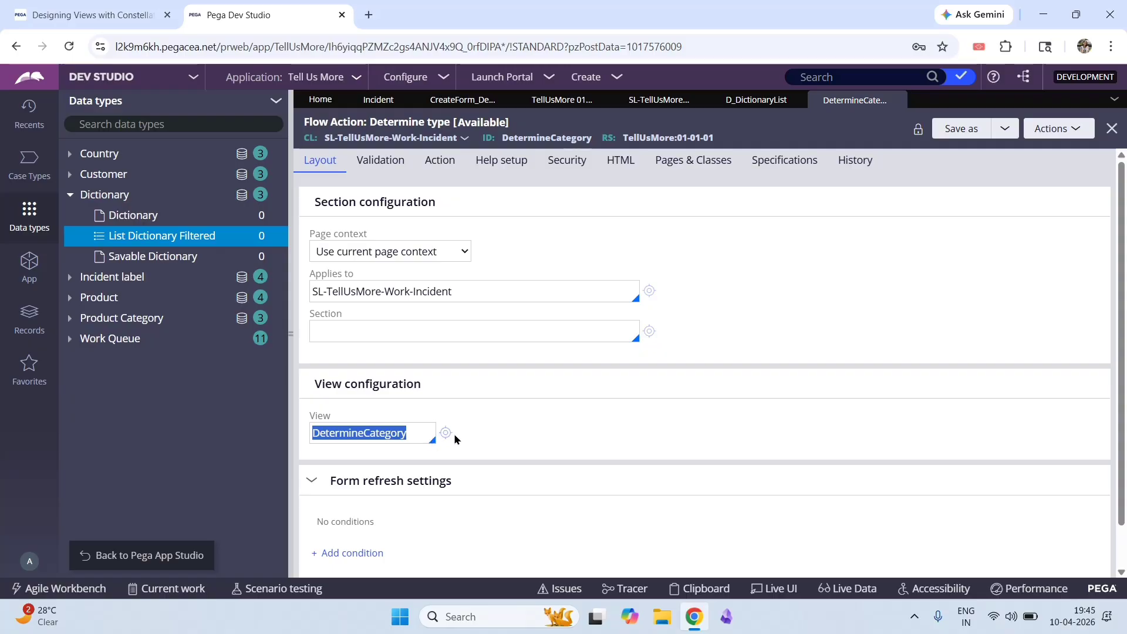
pyautogui.click(451, 435)
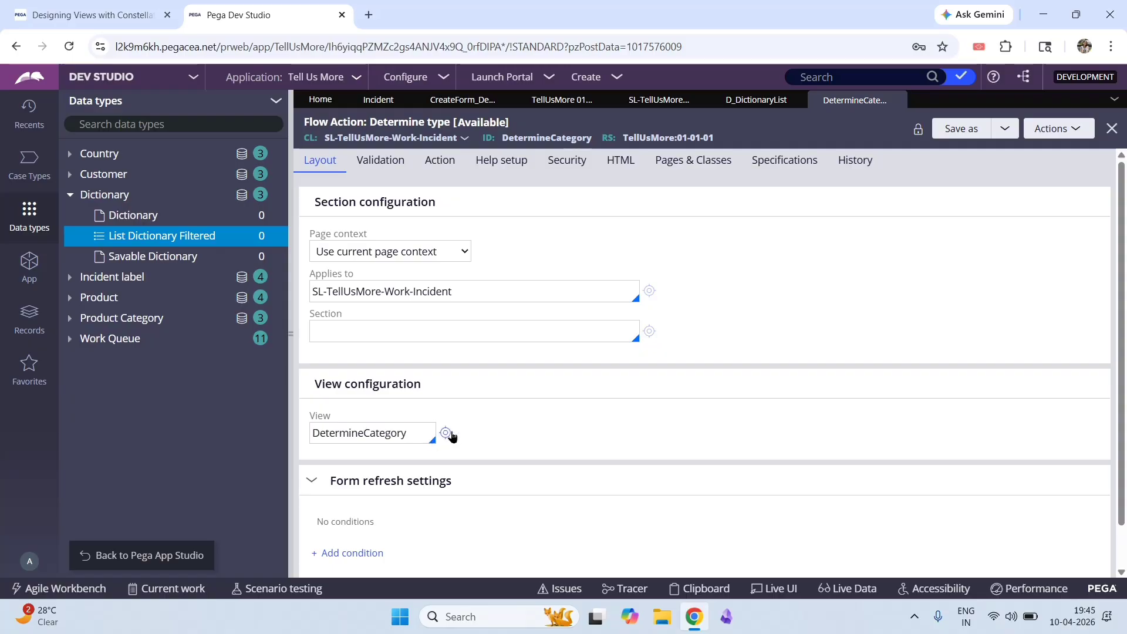
pyautogui.click(445, 433)
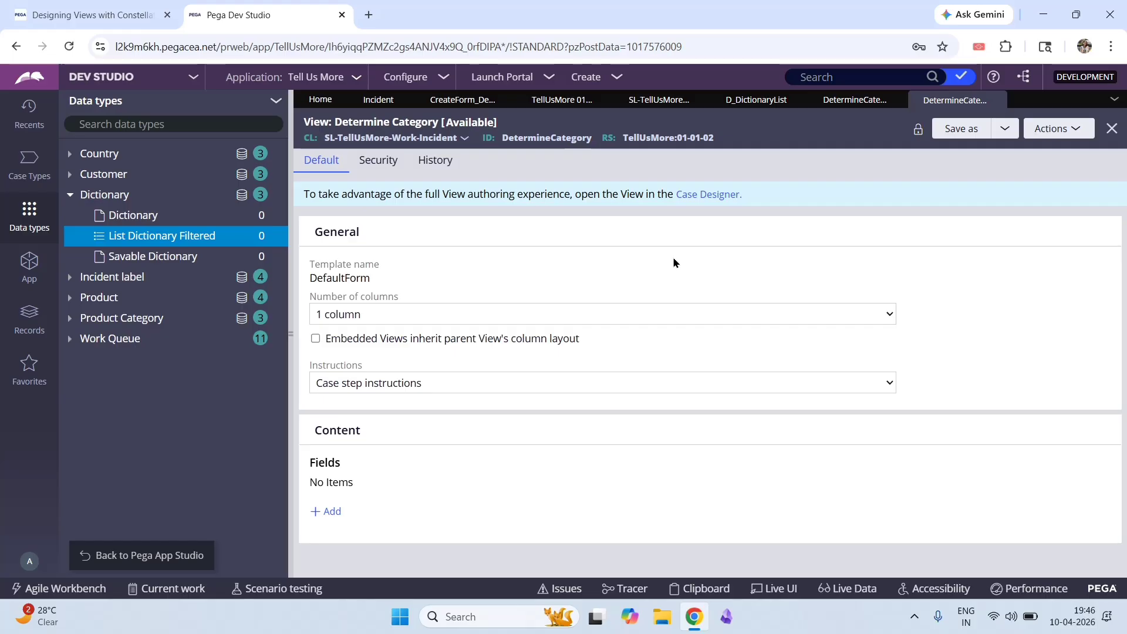
# Switch the application class explorer to SL-TellUsMore-Work-Incident and expand the properties in its data model
pyautogui.click(38, 262)
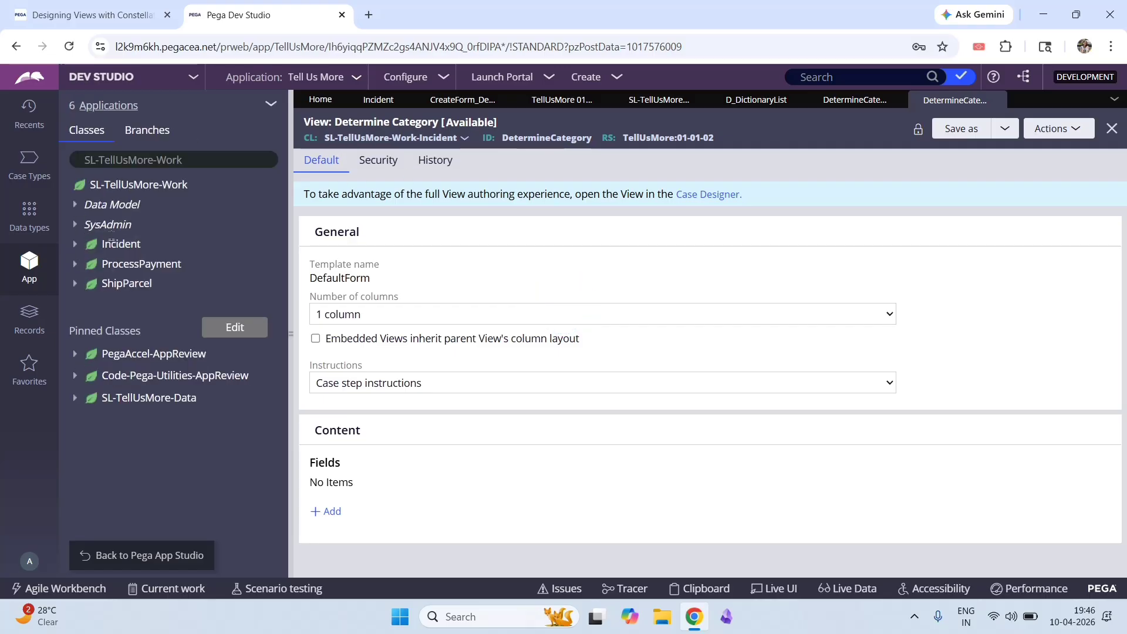
pyautogui.click(200, 165)
pyautogui.write('-I')
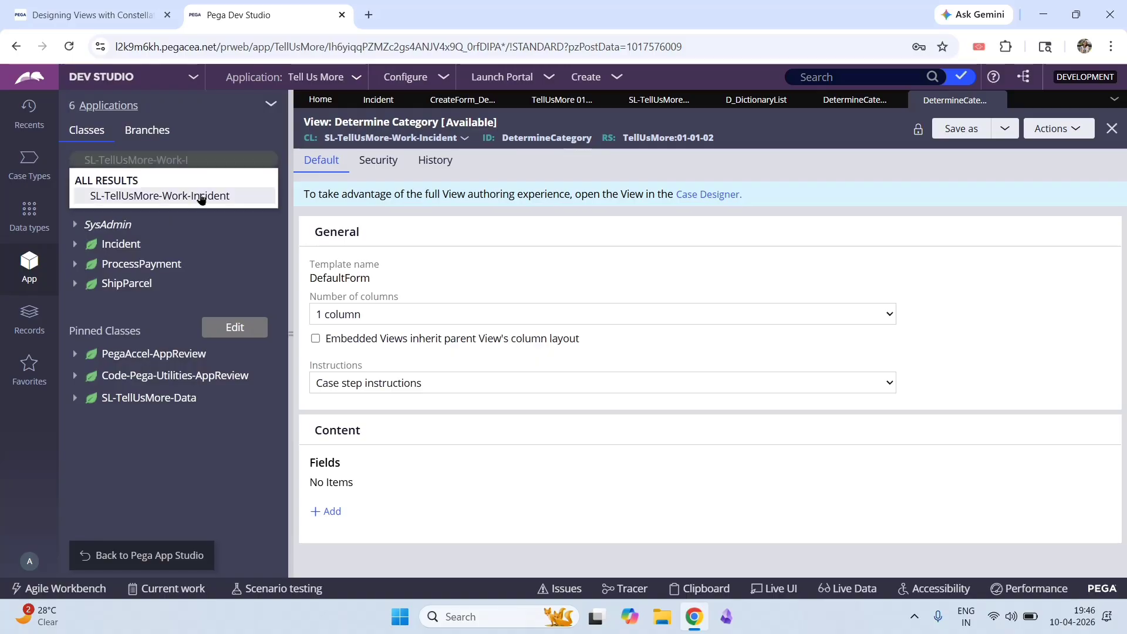
pyautogui.click(197, 192)
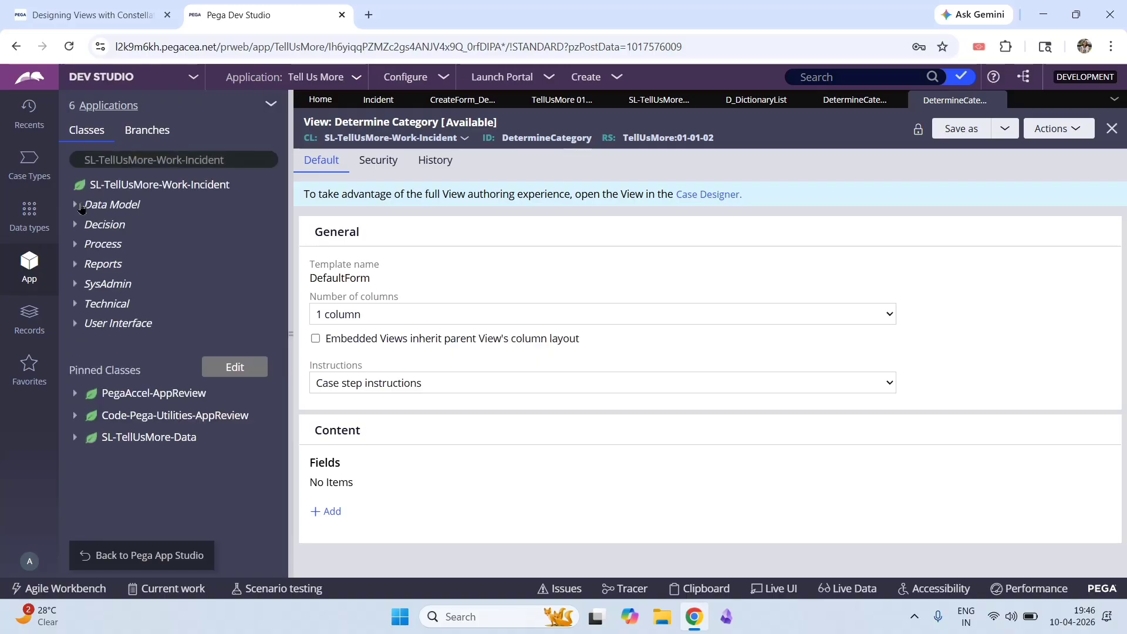
pyautogui.click(79, 205)
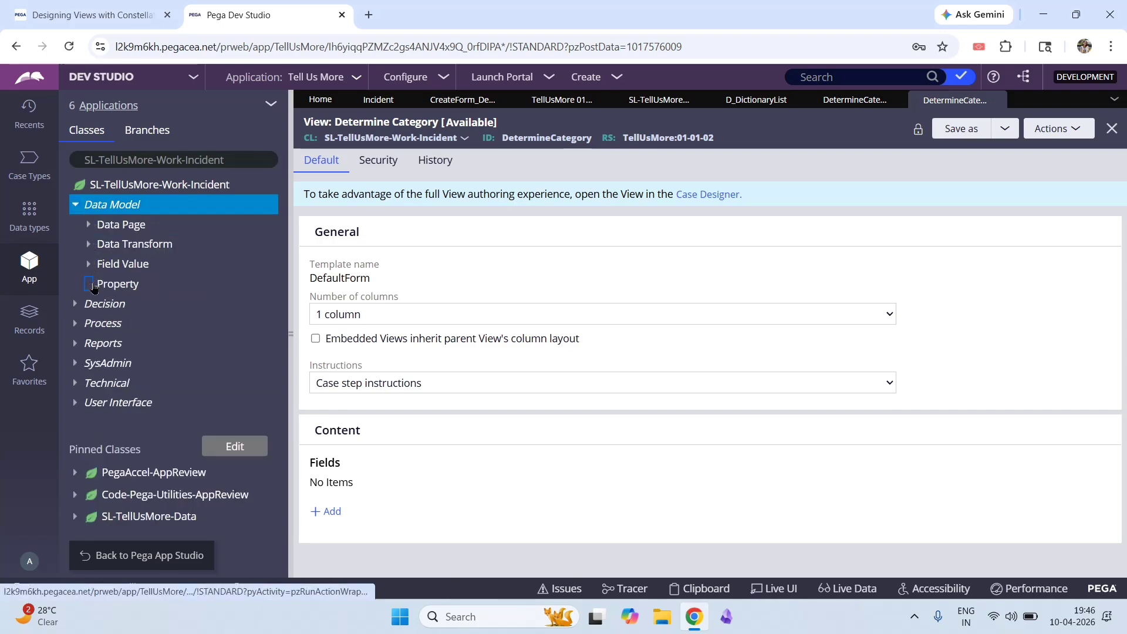
pyautogui.click(89, 284)
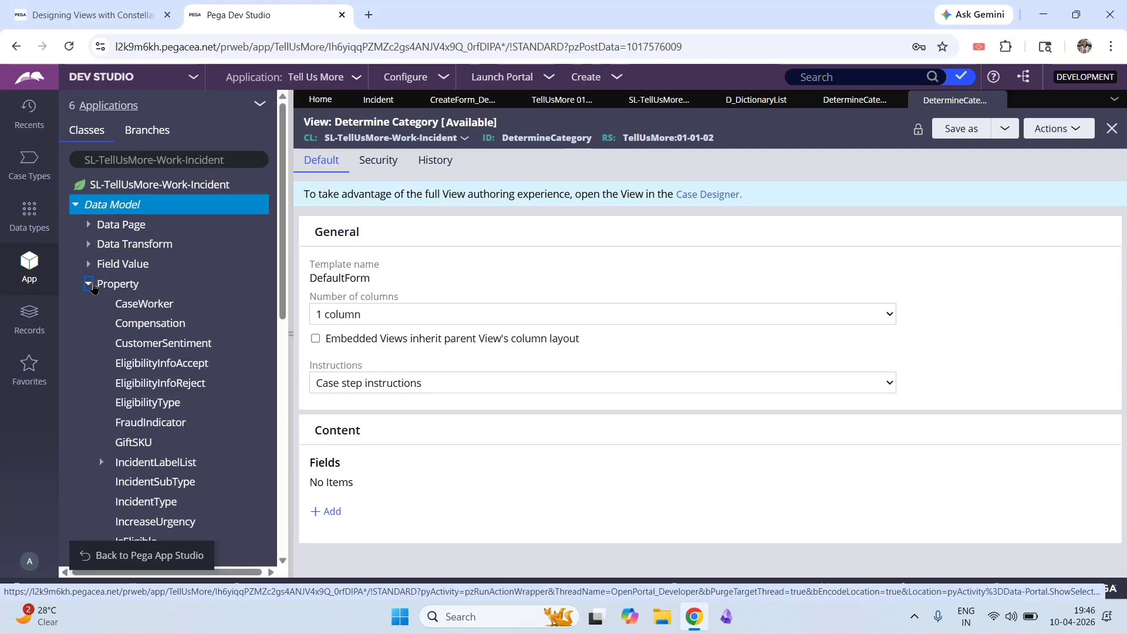
pyautogui.scroll(-3, 159, 352)
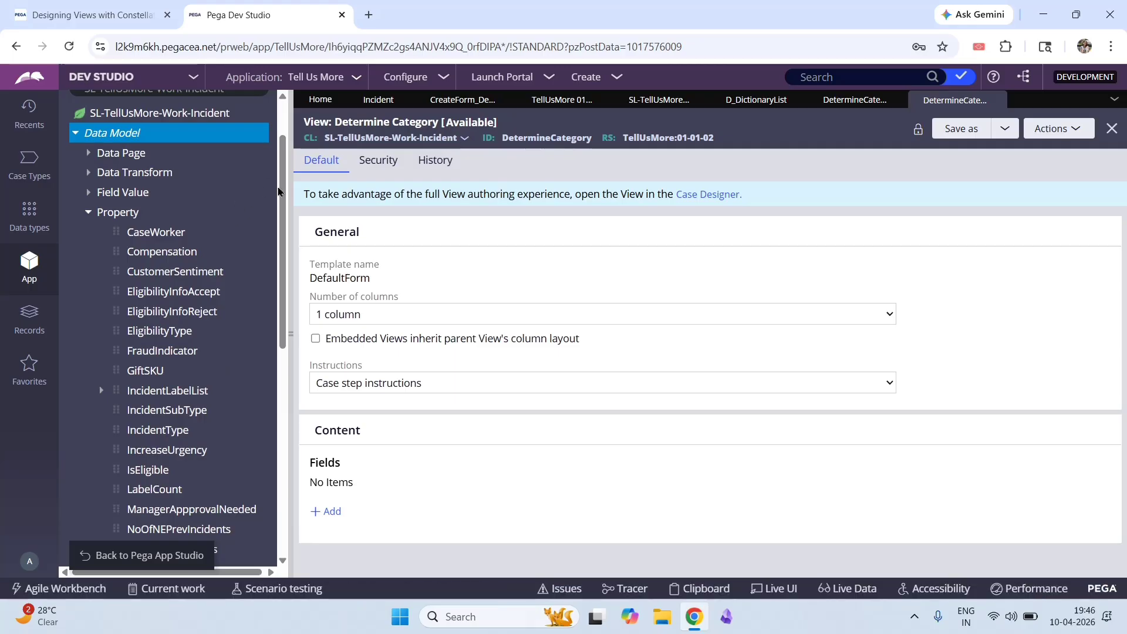
pyautogui.moveTo(282, 191); pyautogui.dragTo(284, 124)
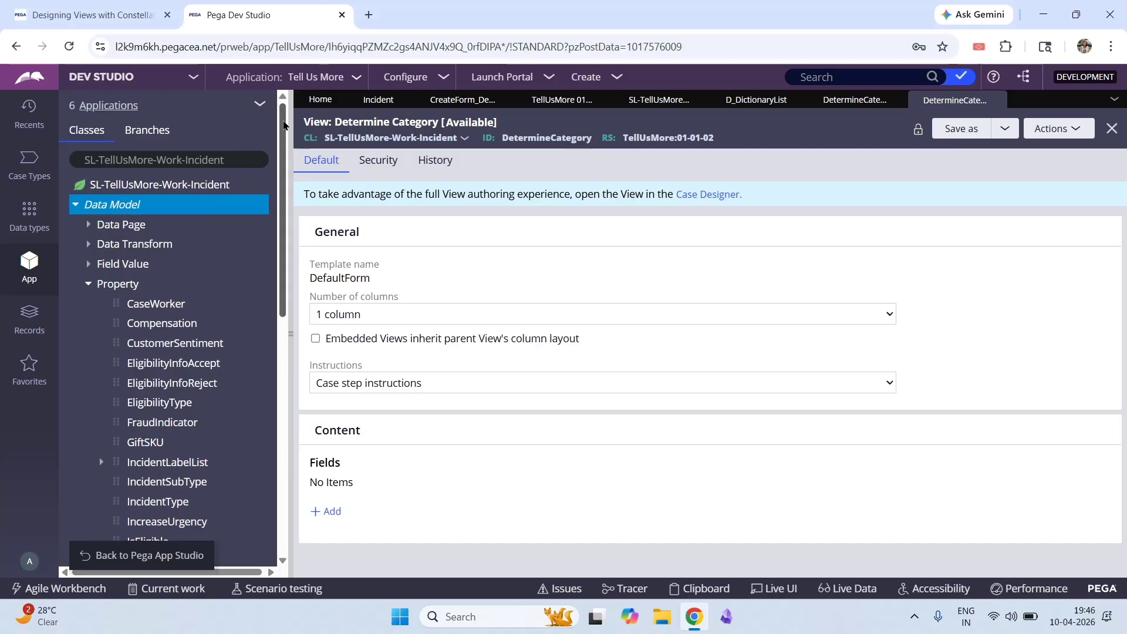
pyautogui.moveTo(280, 134)
pyautogui.mouseDown()
pyautogui.moveTo(283, 190)
pyautogui.moveTo(275, 132)
pyautogui.mouseUp()
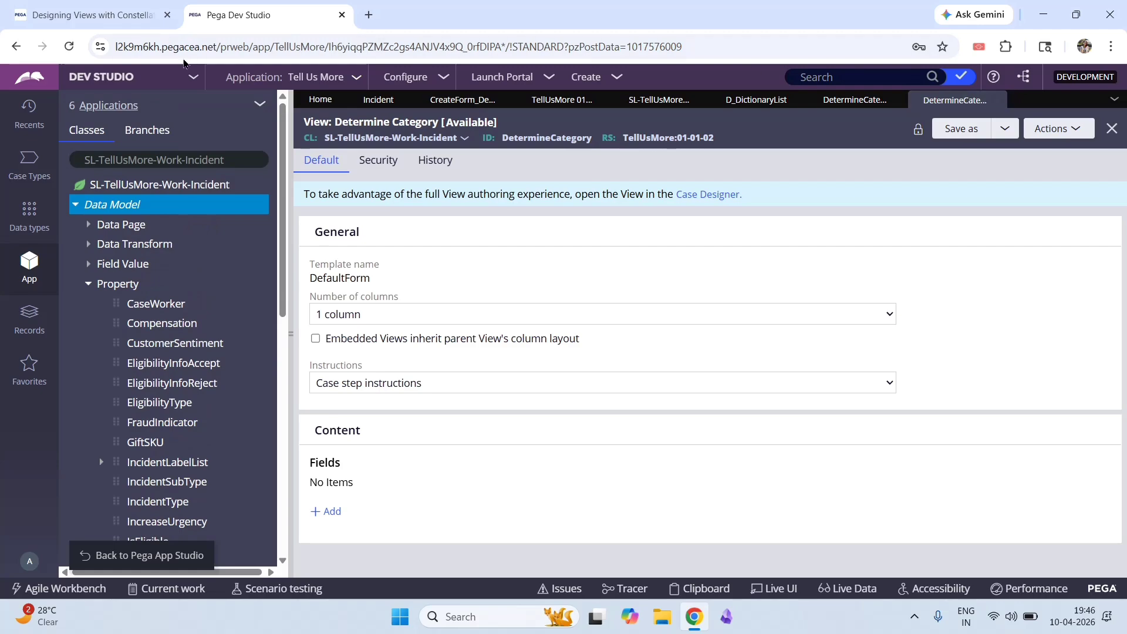
# Switch to App Studio and open the Determine Category form view from the Incident case type's UX configuration
pyautogui.click(158, 79)
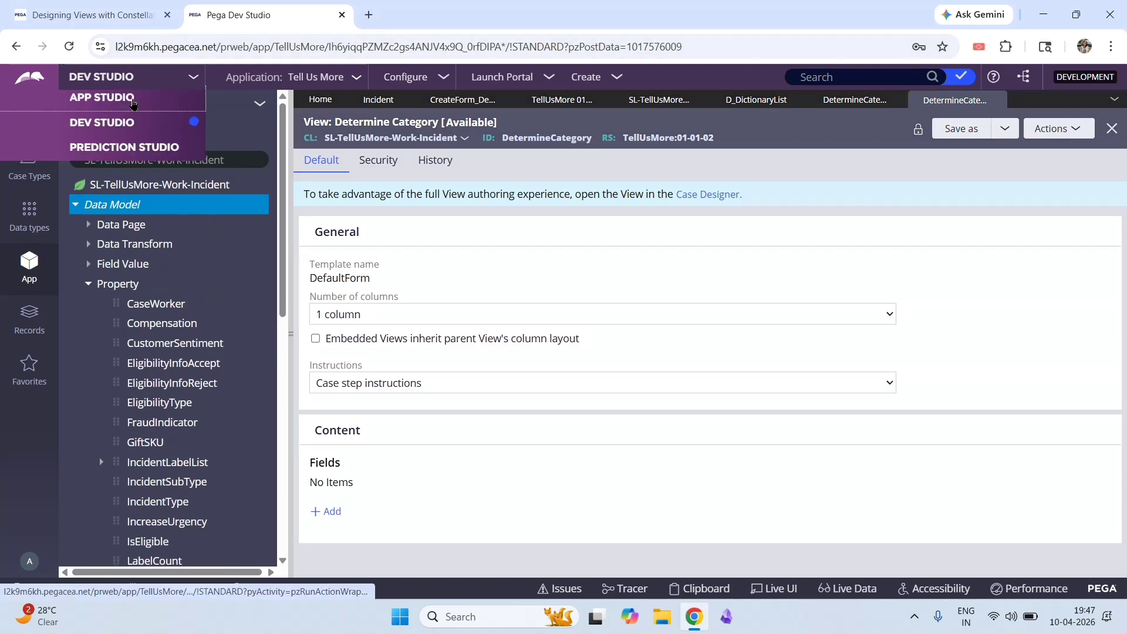
pyautogui.click(131, 104)
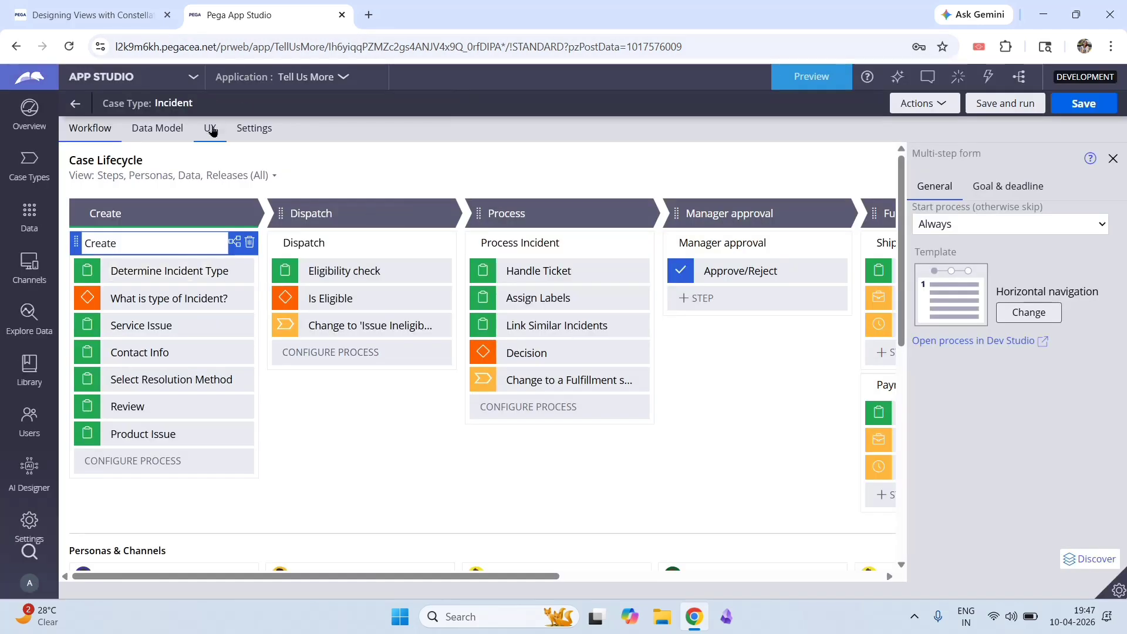
pyautogui.click(212, 130)
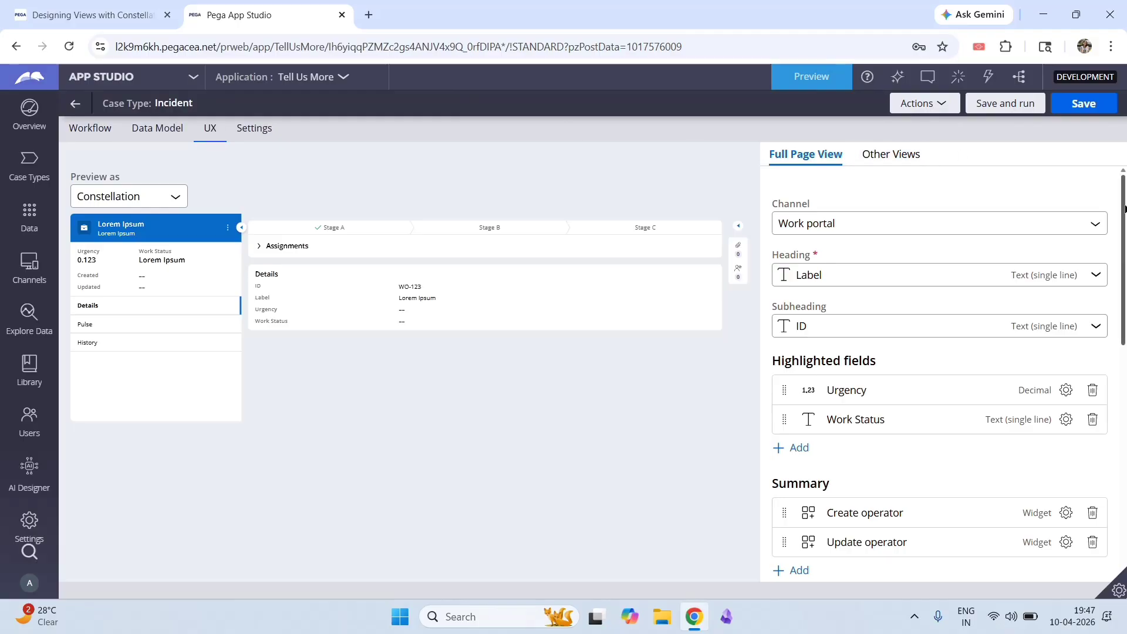
pyautogui.scroll(-7, 1125, 208)
pyautogui.scroll(5, 1125, 208)
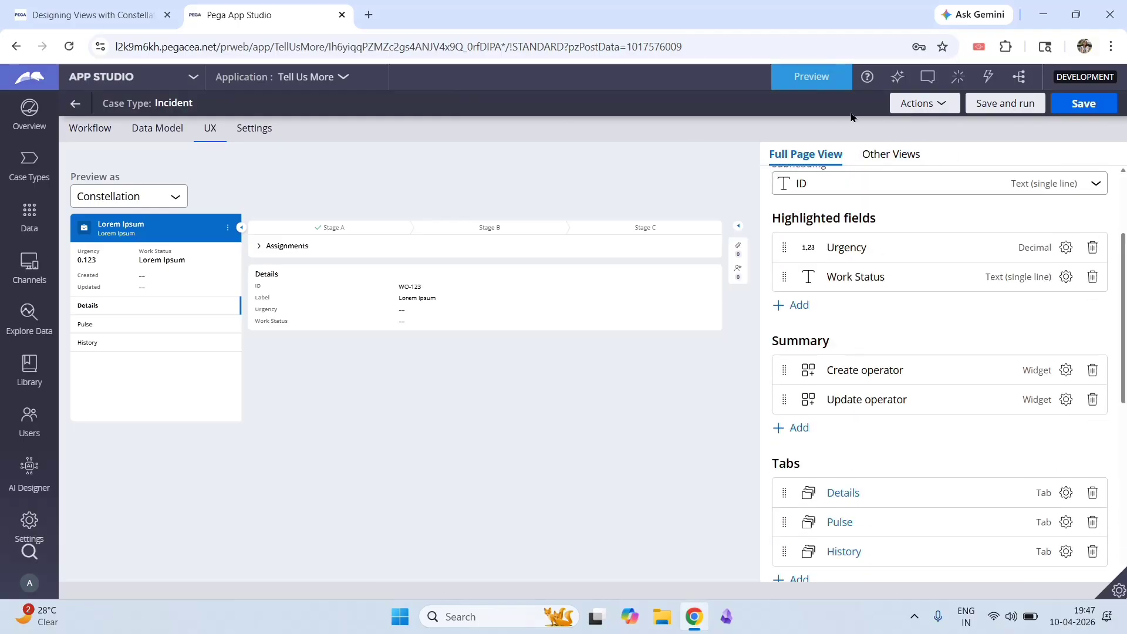
pyautogui.click(886, 153)
pyautogui.click(867, 474)
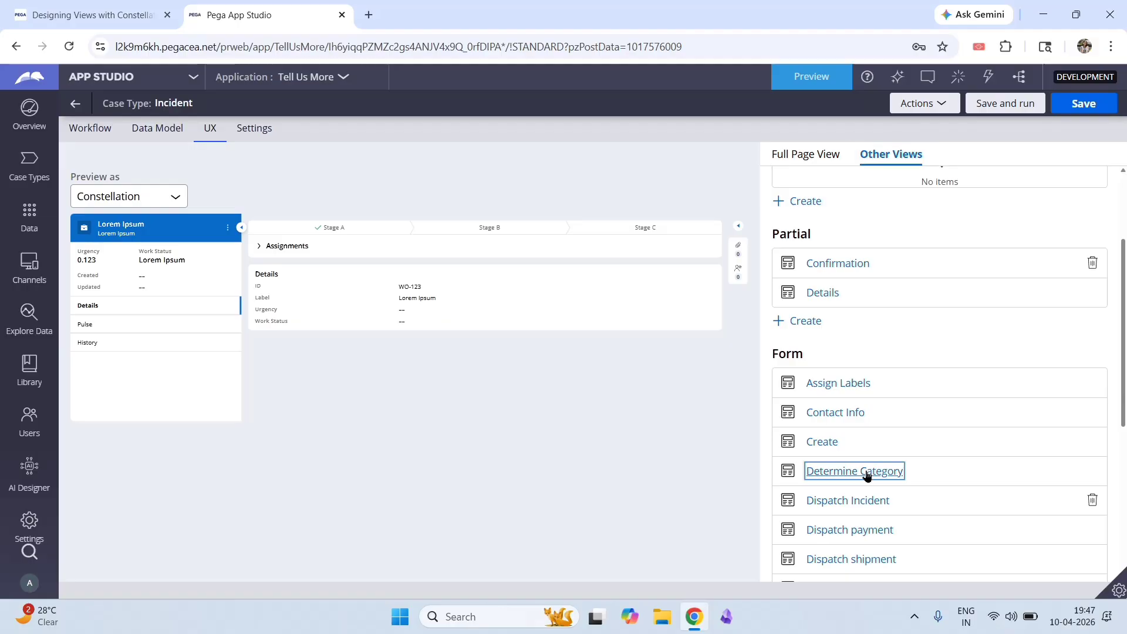
pyautogui.click(867, 474)
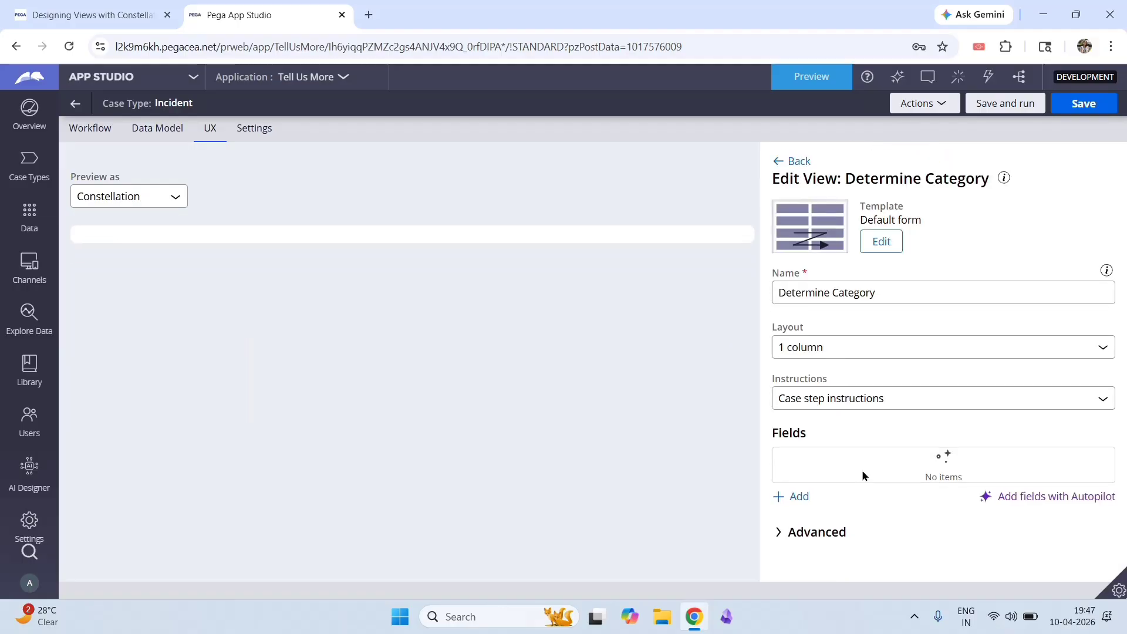
# Add the IncidentType and IncidentSubType picklist fields to the Determine Category view
pyautogui.click(798, 497)
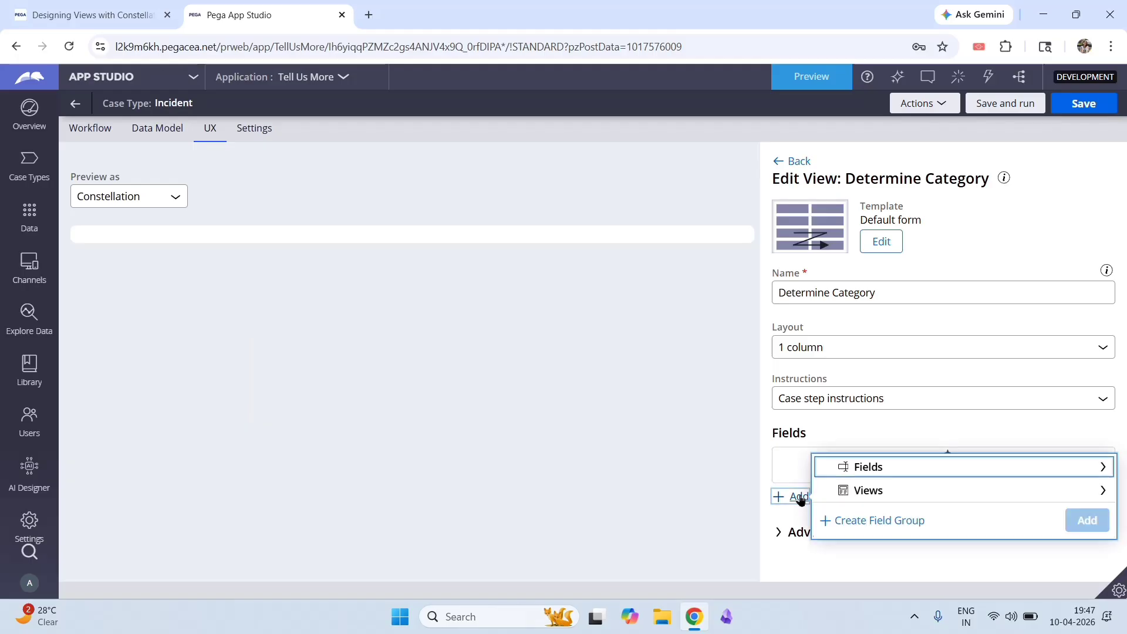
pyautogui.click(910, 473)
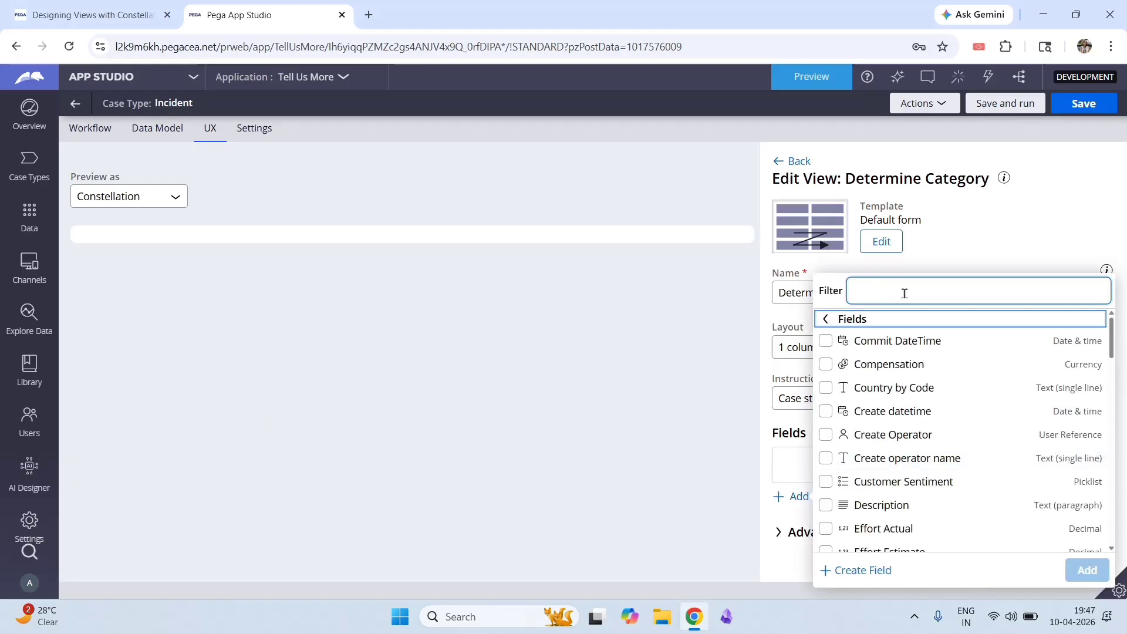
pyautogui.write('incid')
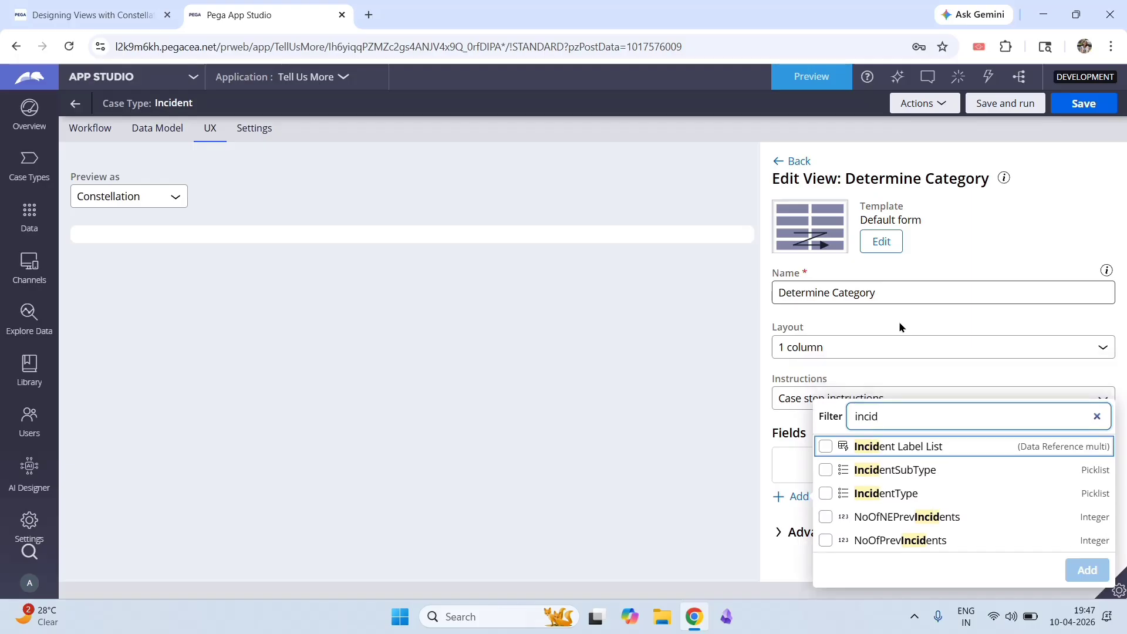
pyautogui.click(826, 493)
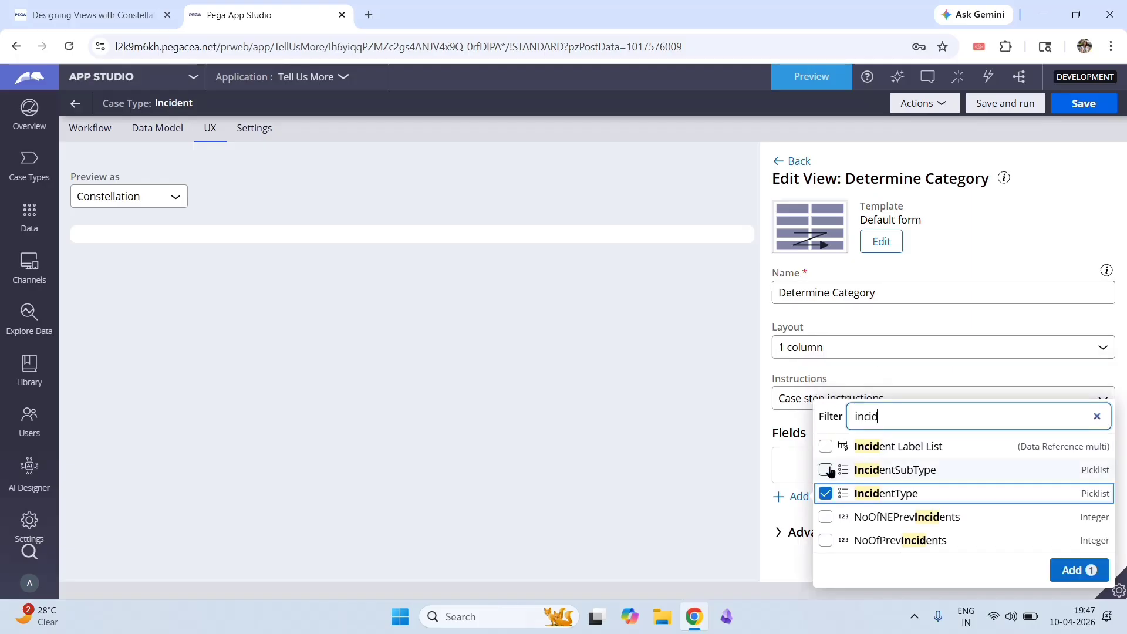
pyautogui.click(827, 470)
pyautogui.click(1078, 571)
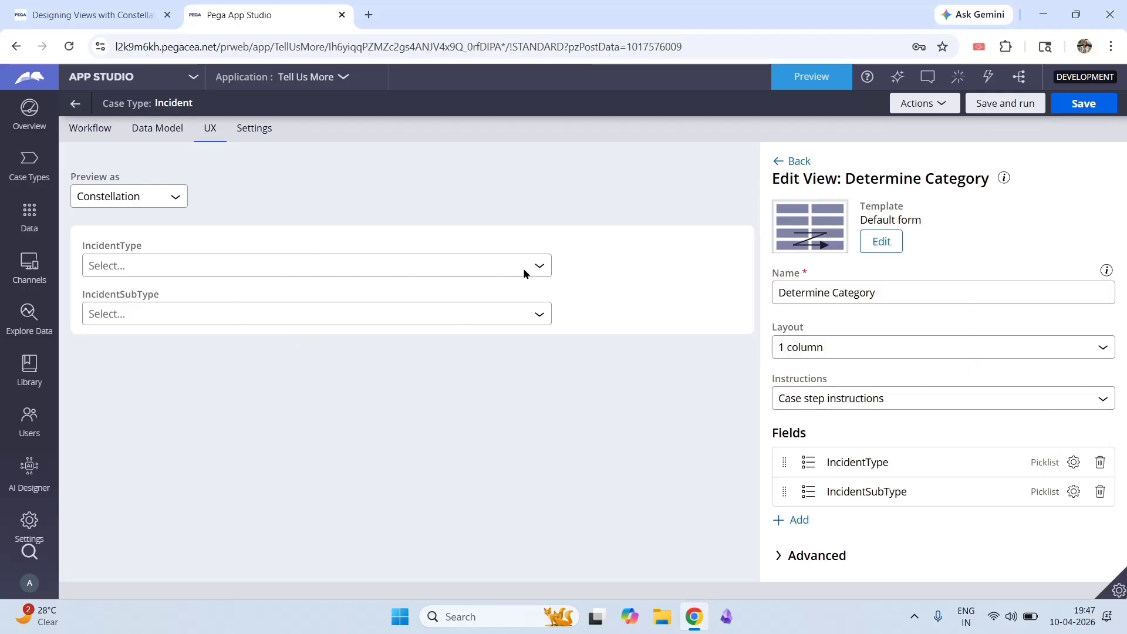
# Review the IncidentType field's configuration options in the view and close them without changes
pyautogui.click(1073, 463)
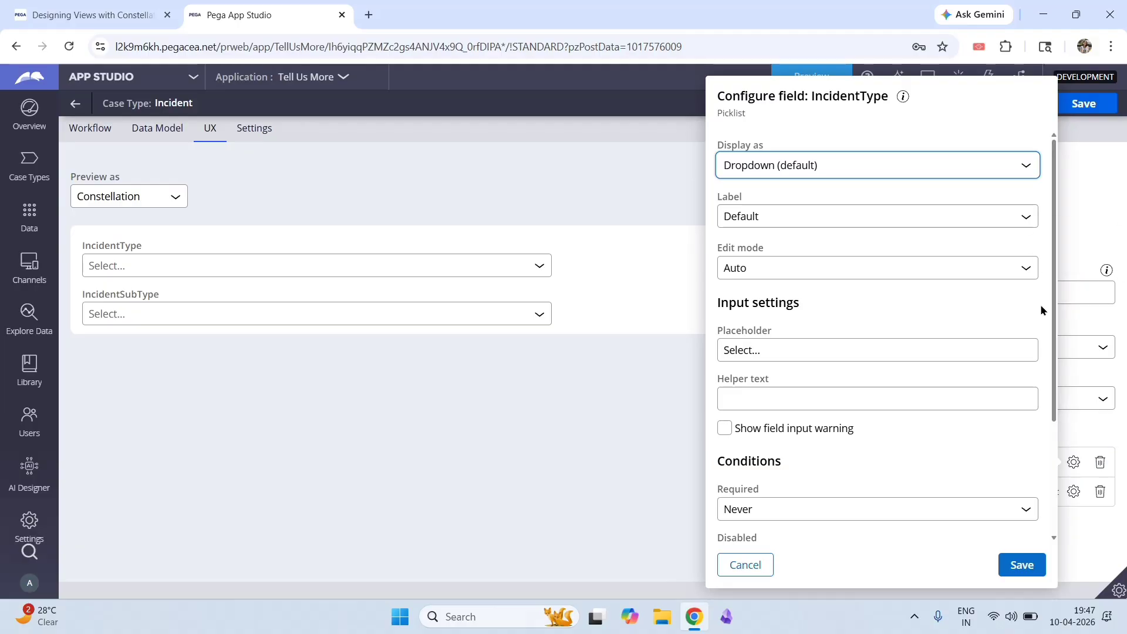
pyautogui.moveTo(1054, 313); pyautogui.dragTo(1058, 239)
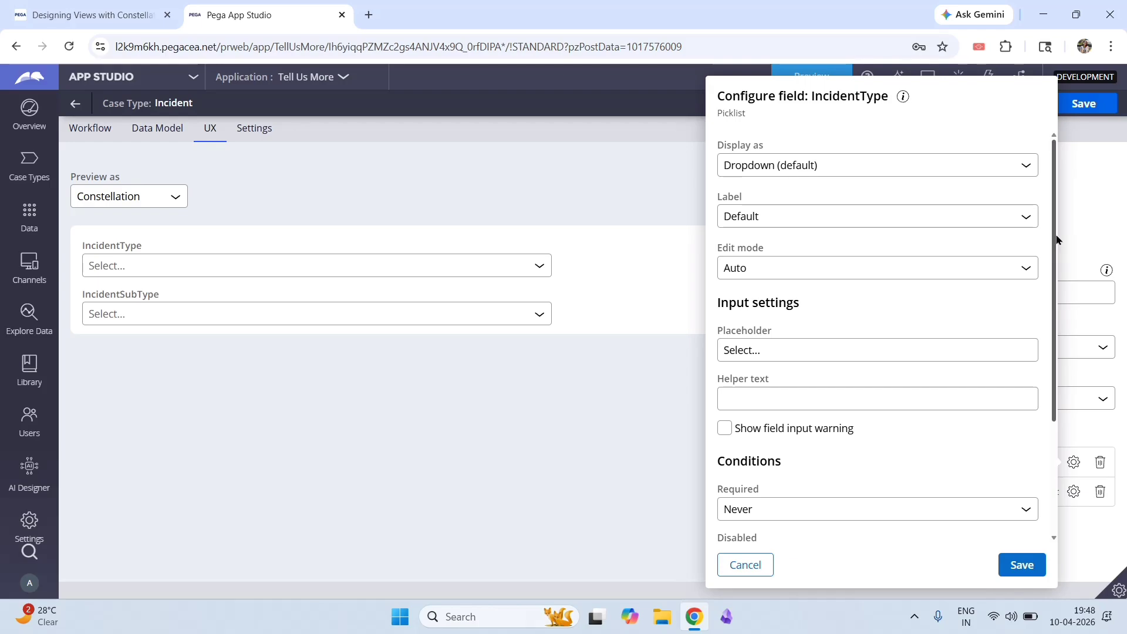
pyautogui.scroll(-3, 1056, 239)
pyautogui.scroll(3, 1056, 239)
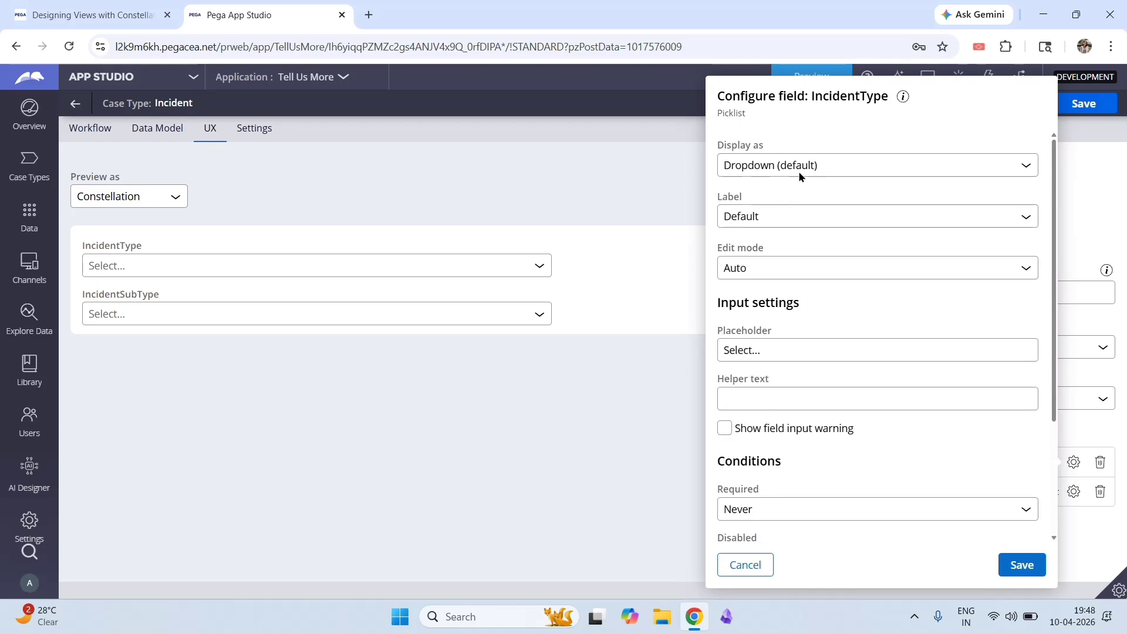
pyautogui.click(741, 565)
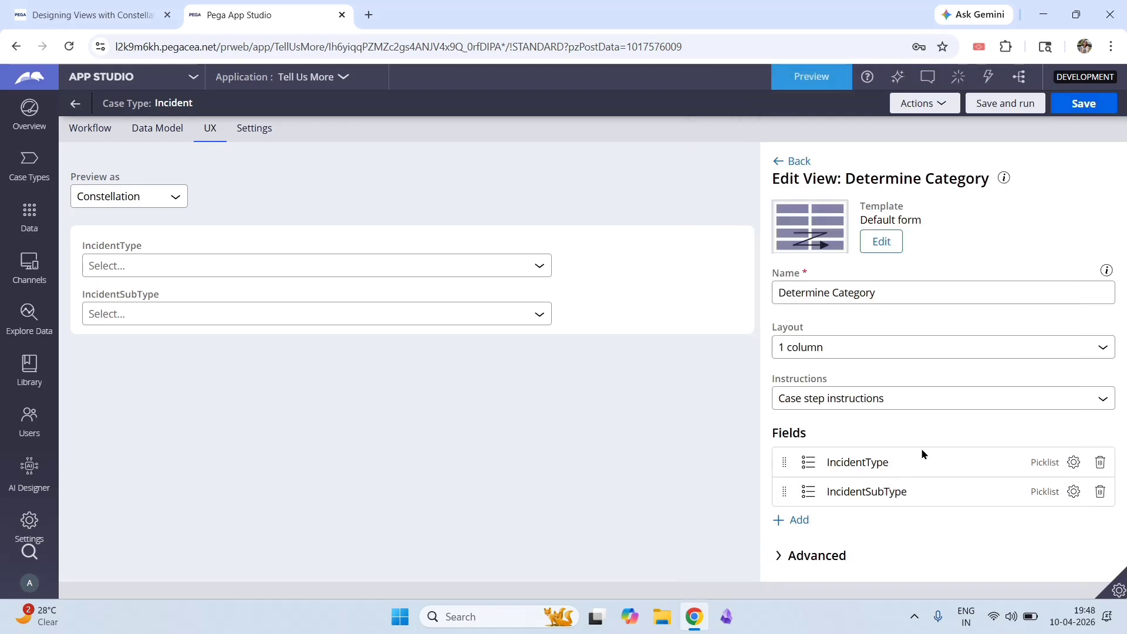
# Open the IncidentSubType field's configuration in the view and set its visibility to Custom Condition
pyautogui.click(1073, 491)
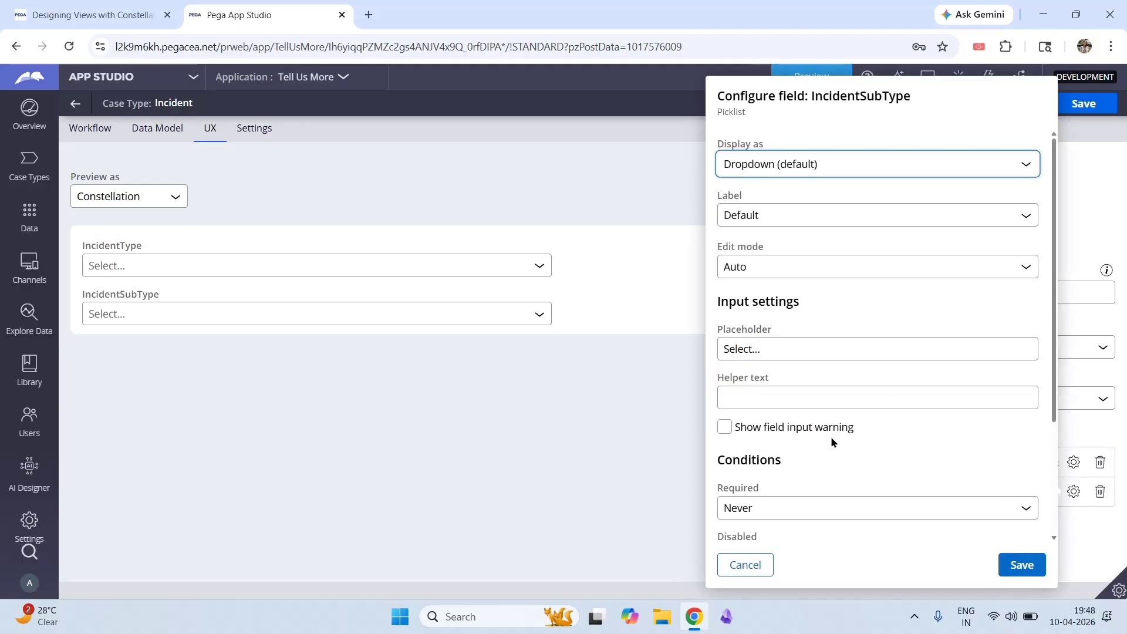
pyautogui.scroll(-3, 1050, 287)
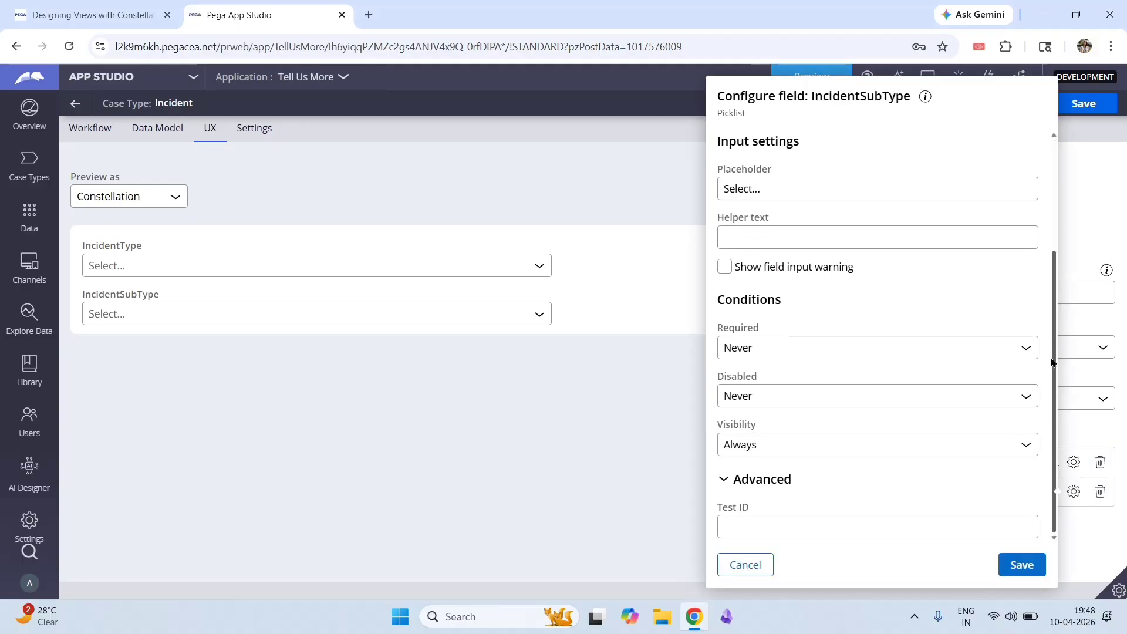
pyautogui.scroll(3, 1054, 293)
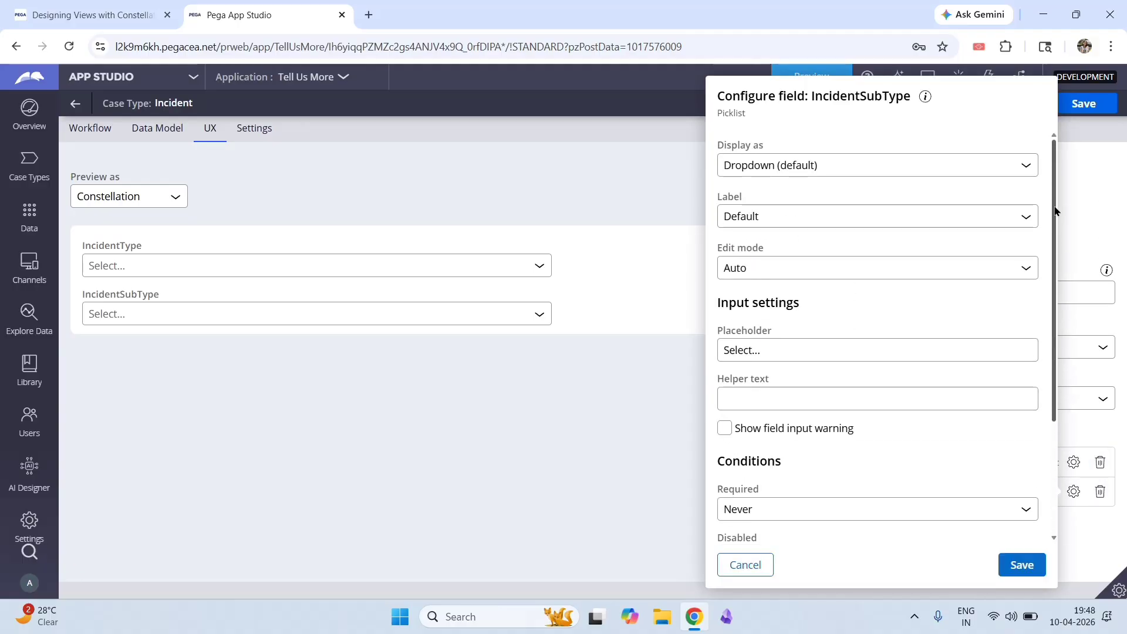
pyautogui.scroll(-3, 1055, 211)
pyautogui.click(771, 447)
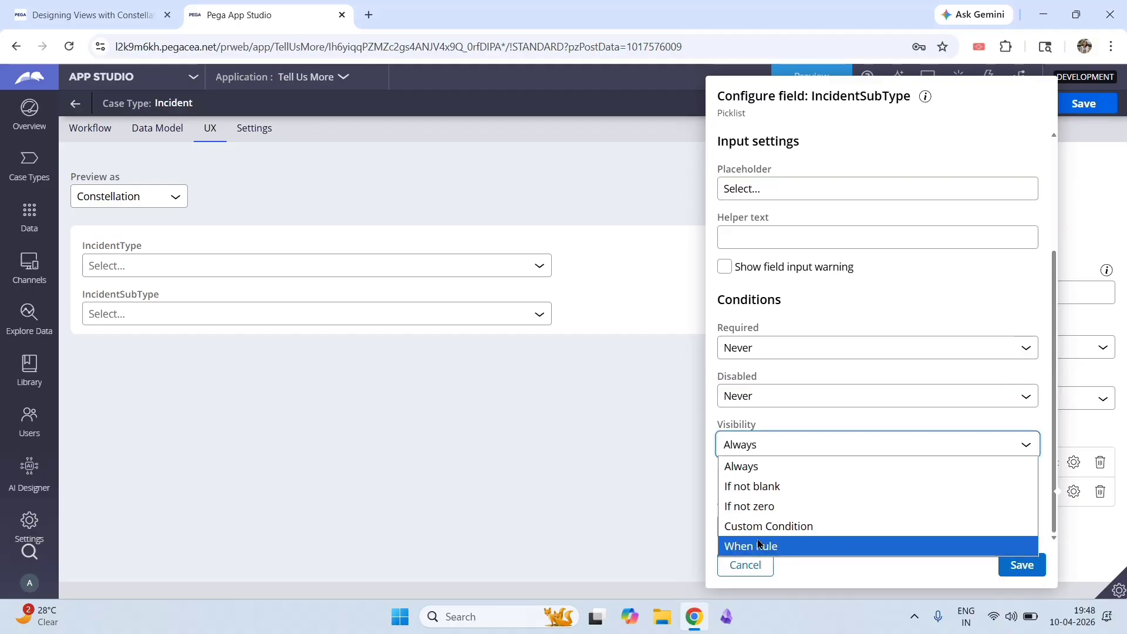
pyautogui.click(771, 527)
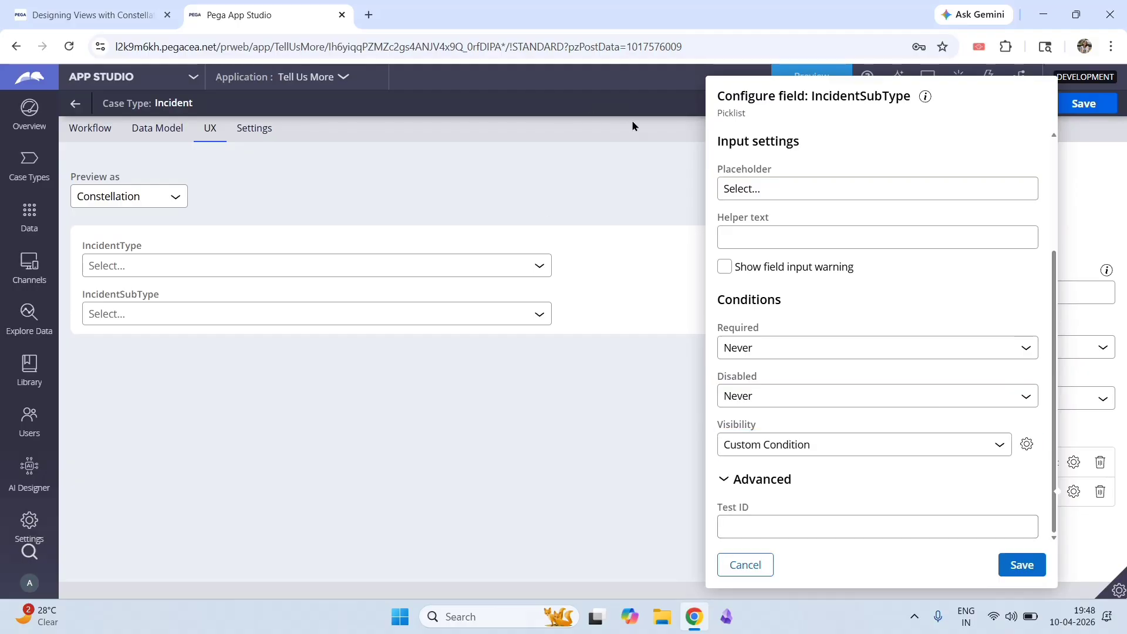
# Define the IncidentSubType visibility condition as IncidentType is not null and submit it
pyautogui.click(1027, 443)
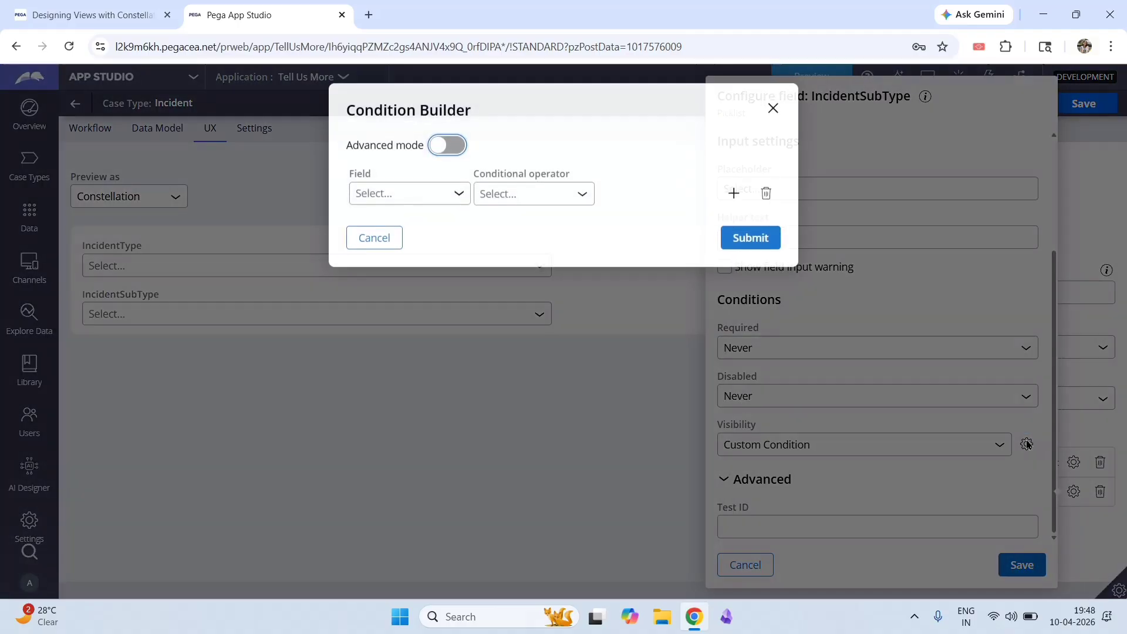
pyautogui.click(403, 203)
pyautogui.write('inci')
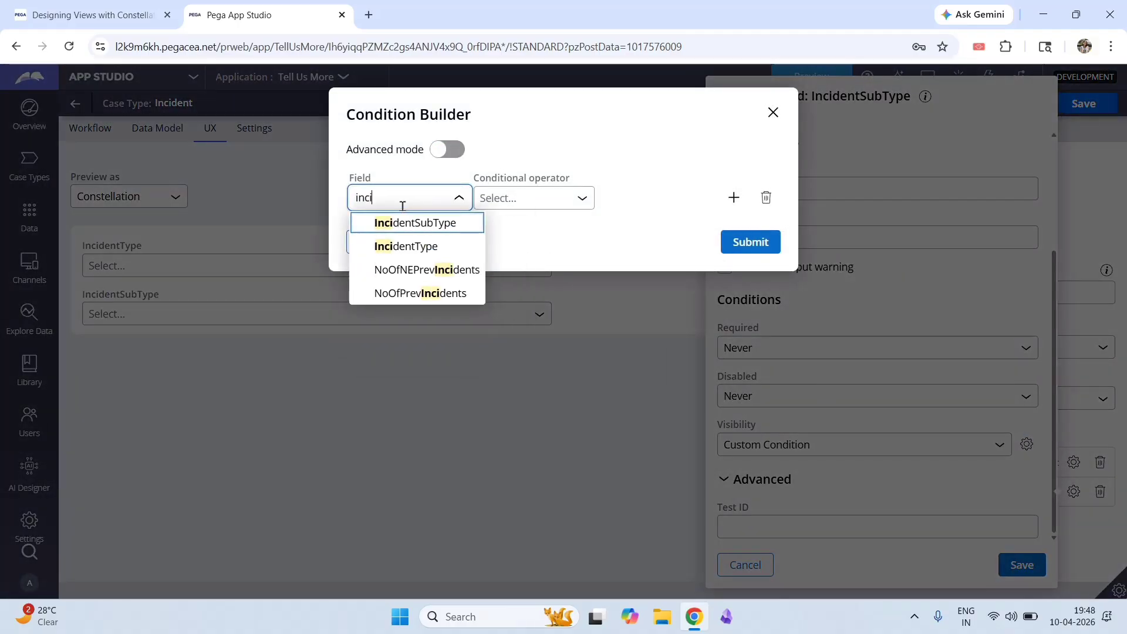
pyautogui.click(399, 247)
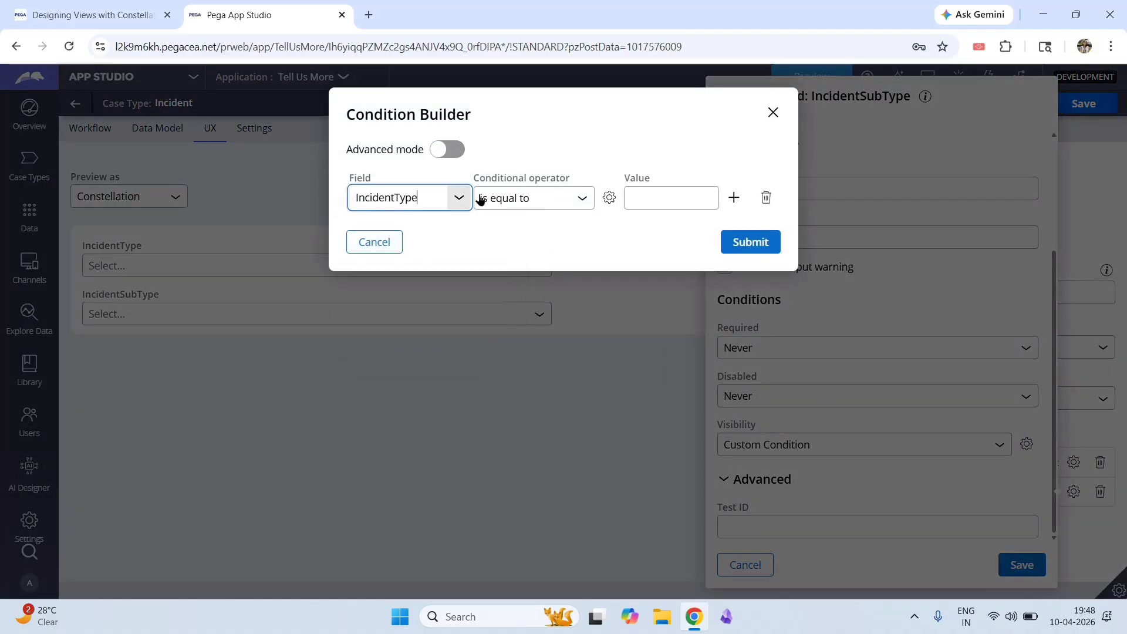
pyautogui.click(562, 198)
pyautogui.click(525, 434)
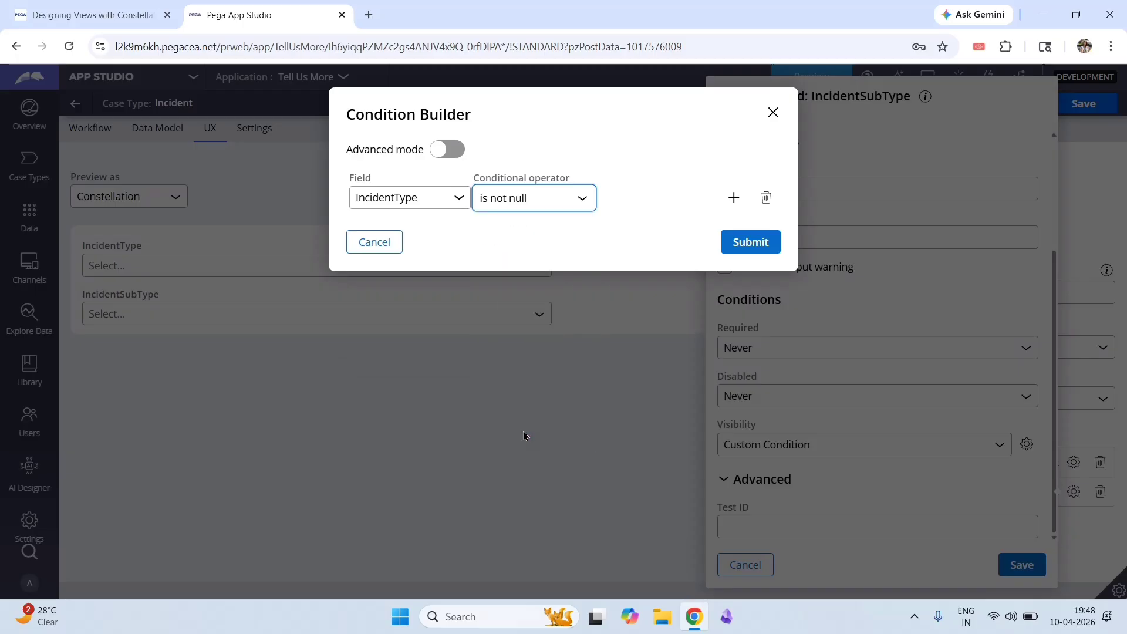
pyautogui.click(751, 242)
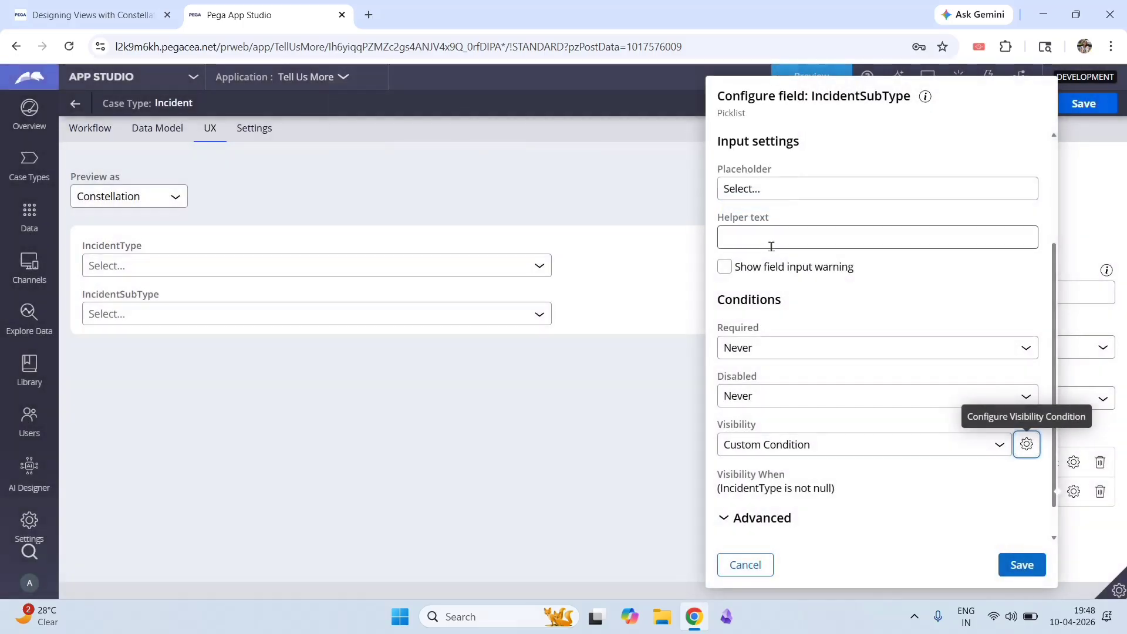
# Set the IncidentSubType helper text to "Please select further sub types :" and save the field configuration
pyautogui.scroll(3, 1041, 197)
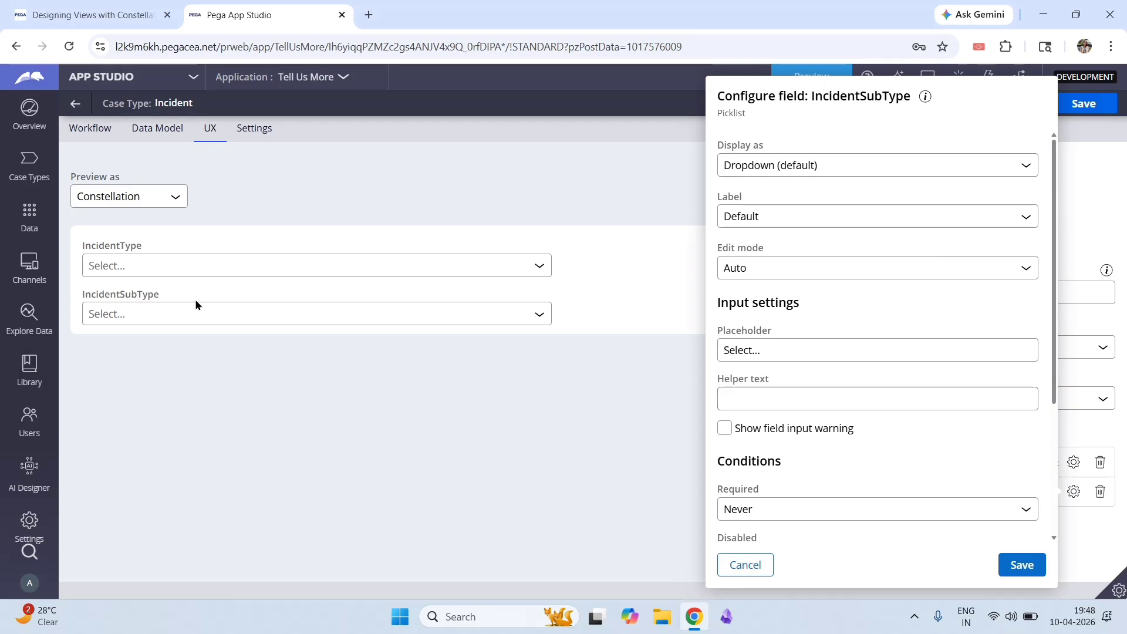
pyautogui.click(761, 409)
pyautogui.write('PL')
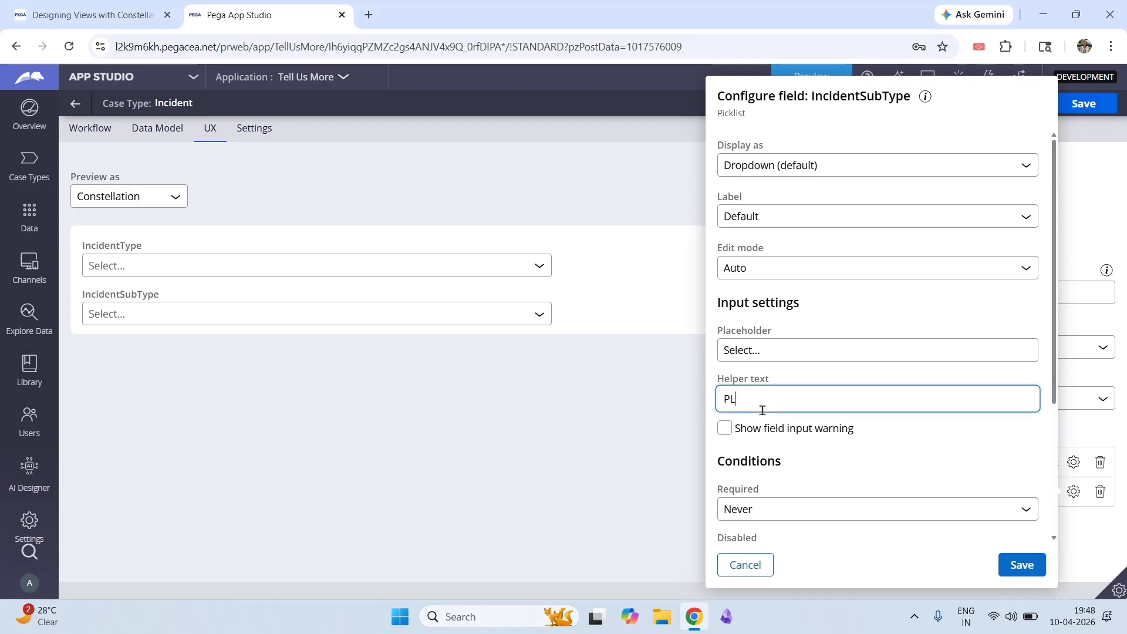
pyautogui.write('ease')
pyautogui.press('BackSpace')
pyautogui.press('BackSpace')
pyautogui.press('BackSpace')
pyautogui.press('BackSpace')
pyautogui.press('BackSpace')
pyautogui.write('lease select further')
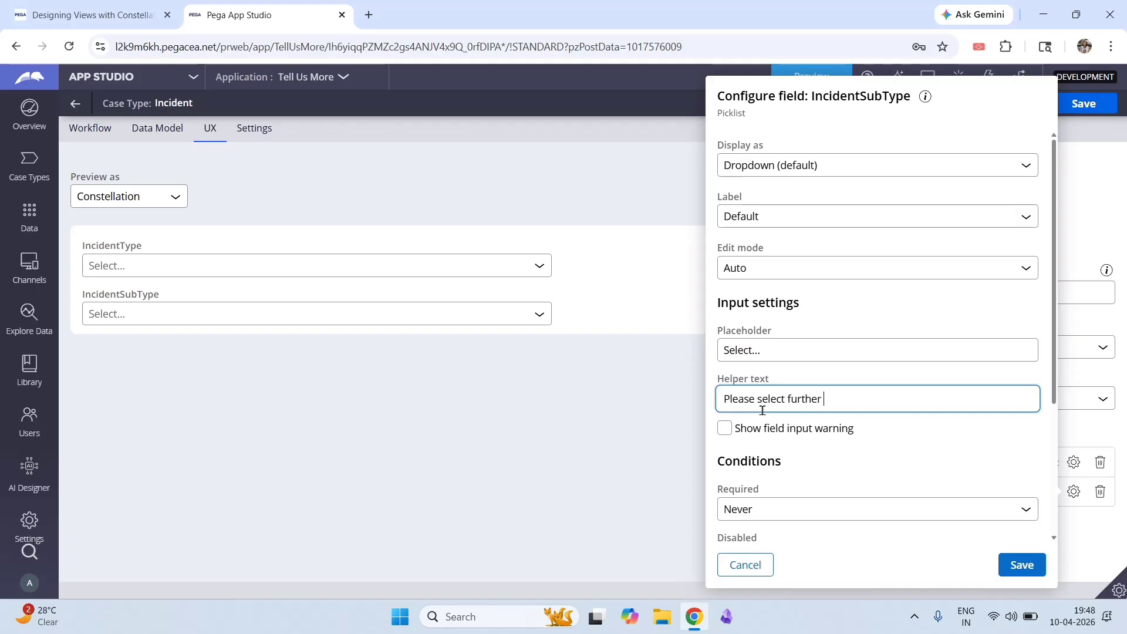
pyautogui.write(' sub types :')
pyautogui.click(1022, 564)
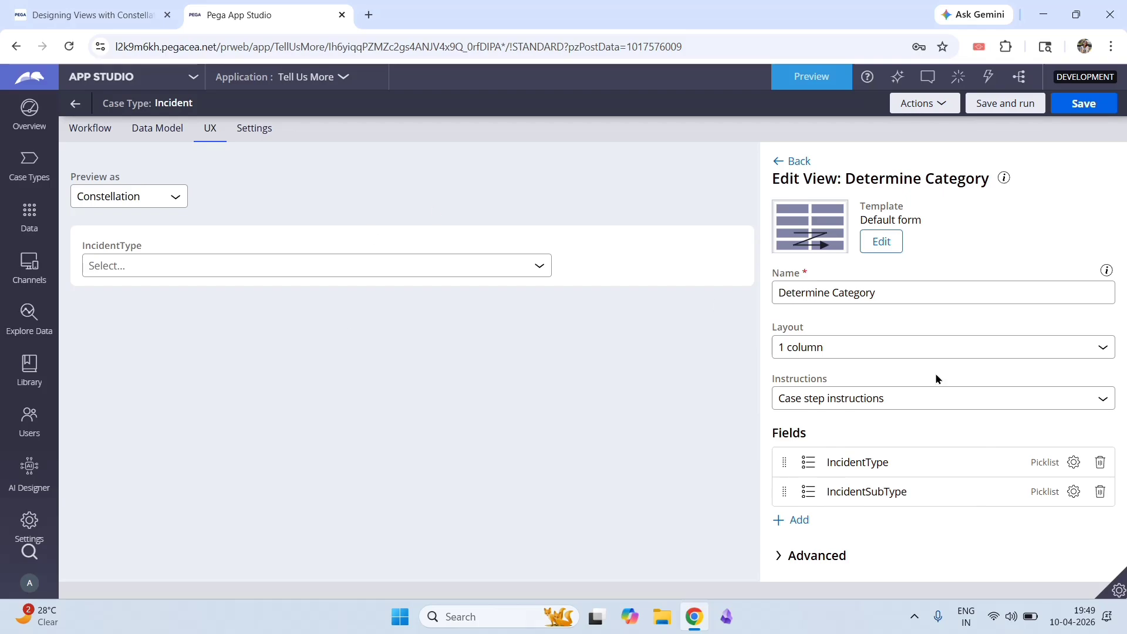
# Set the IncidentType field's helper text to "PLease select Incident Type :" and save the field configuration
pyautogui.click(1076, 464)
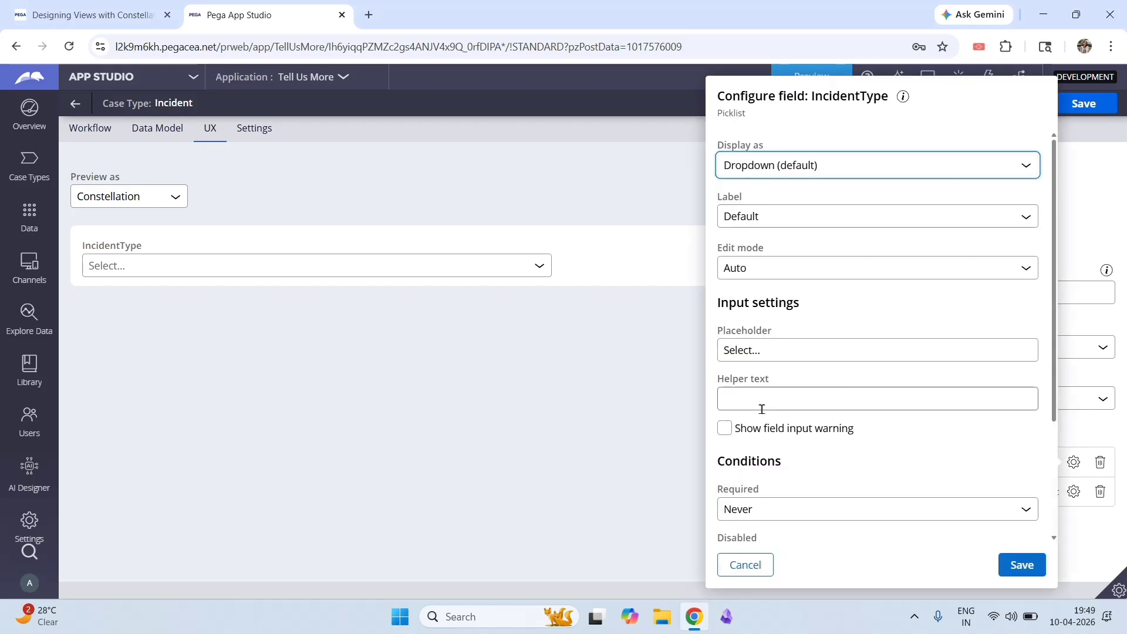
pyautogui.click(759, 403)
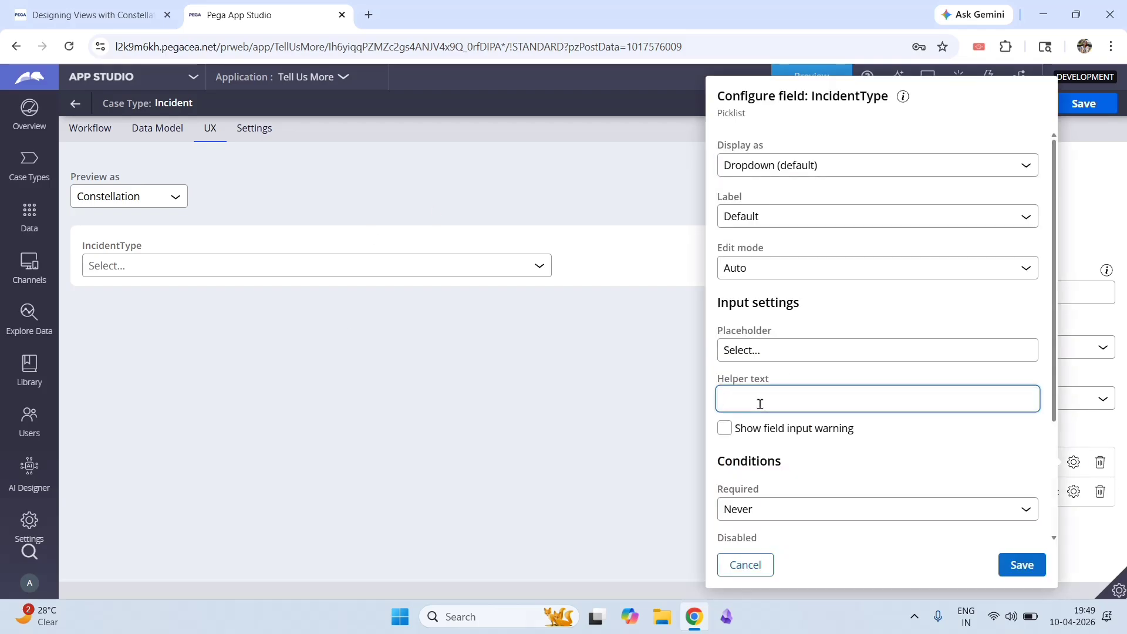
pyautogui.write('PLease select Incident Type :')
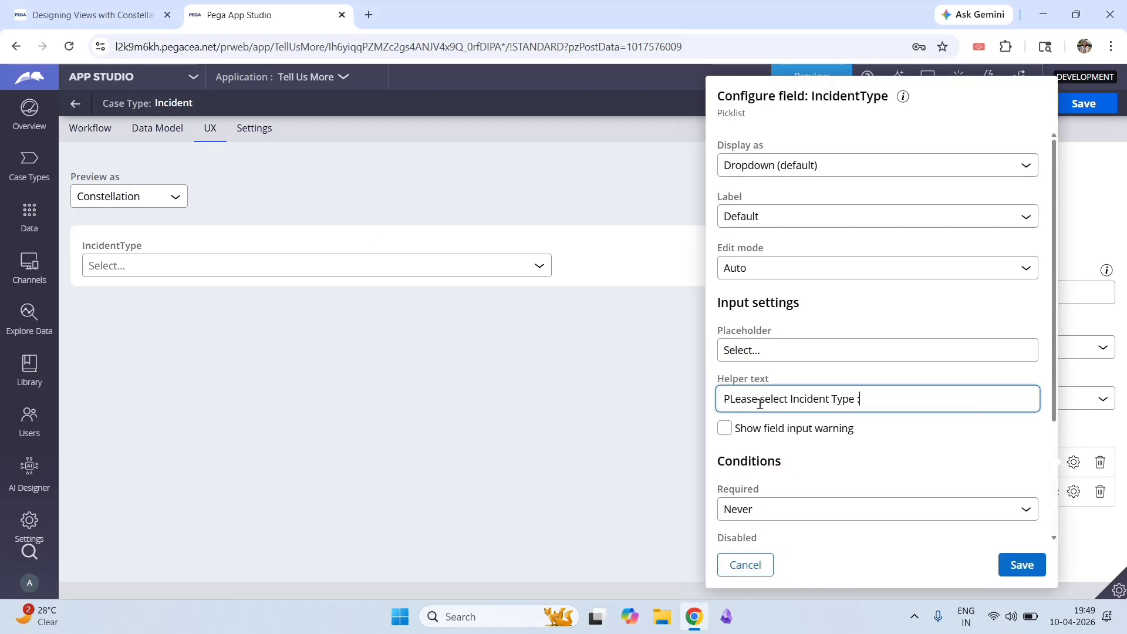
pyautogui.click(1025, 565)
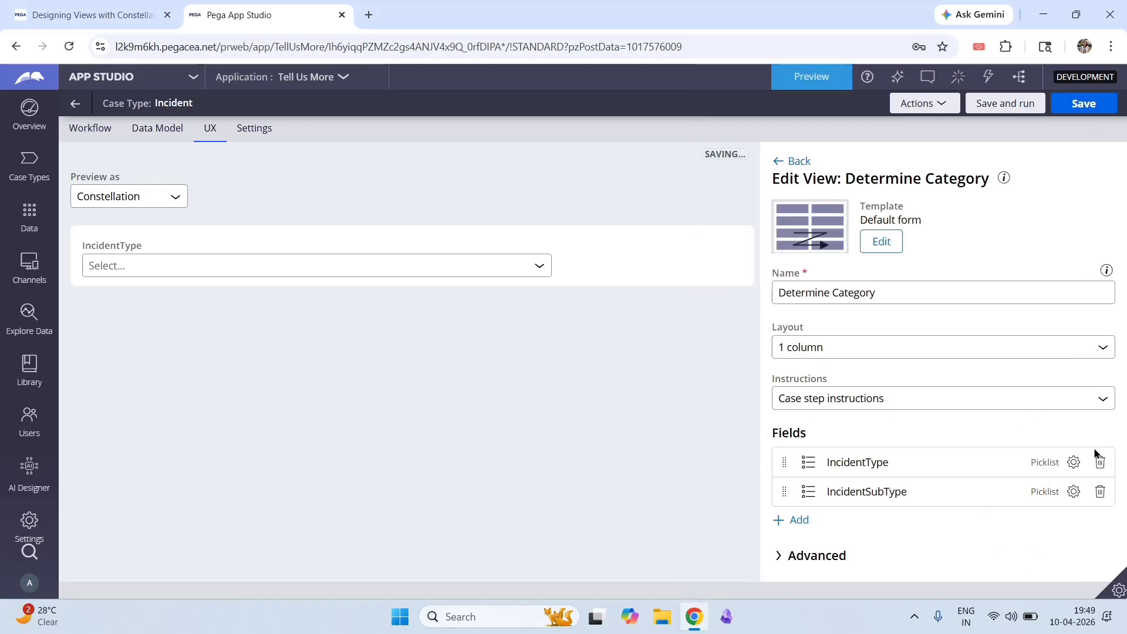
# Set the IncidentType field's Required condition to Always in the Determine Category view and save the field configuration
pyautogui.click(1074, 462)
pyautogui.click(947, 511)
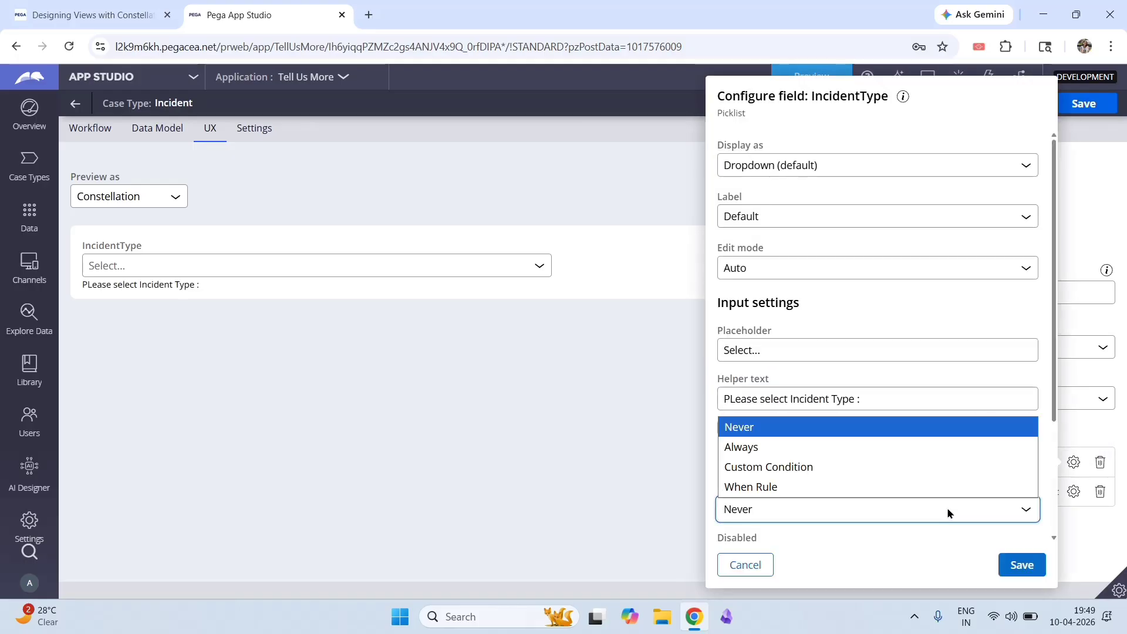
pyautogui.click(856, 446)
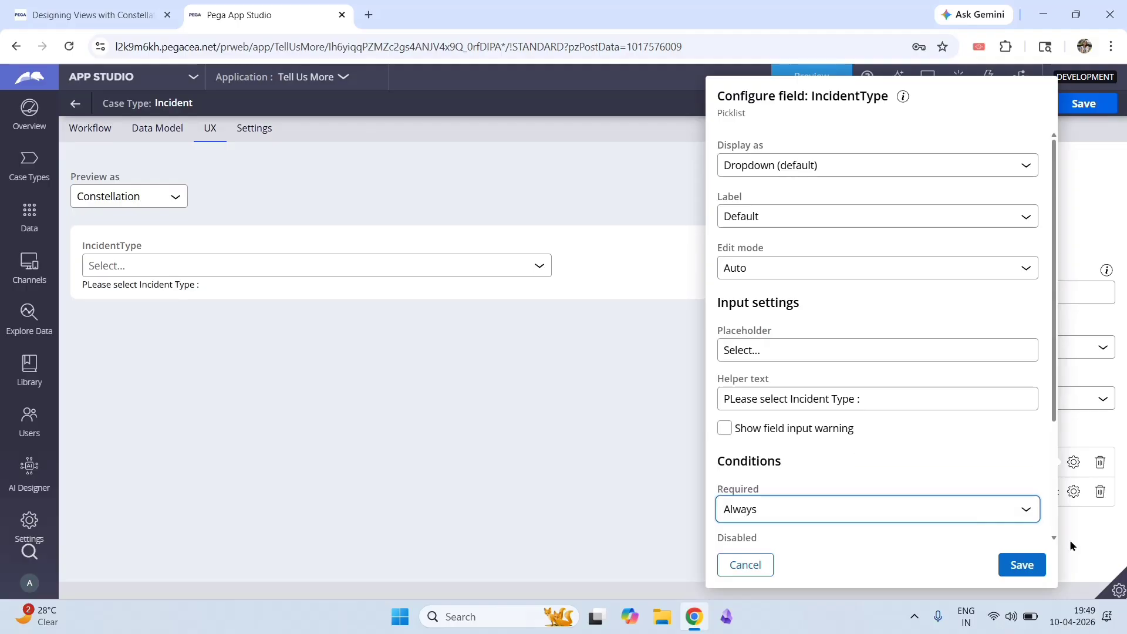
pyautogui.click(1026, 566)
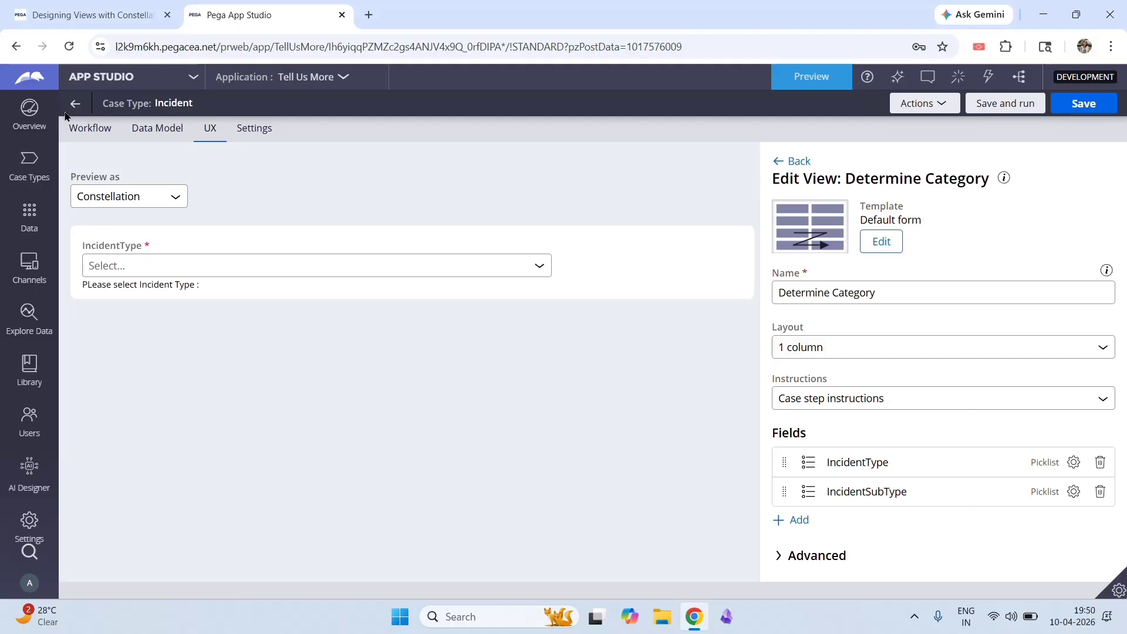
# Preview the application, create an Incident case, and choose "Customer service issue" as its IncidentType
pyautogui.click(96, 126)
pyautogui.click(805, 75)
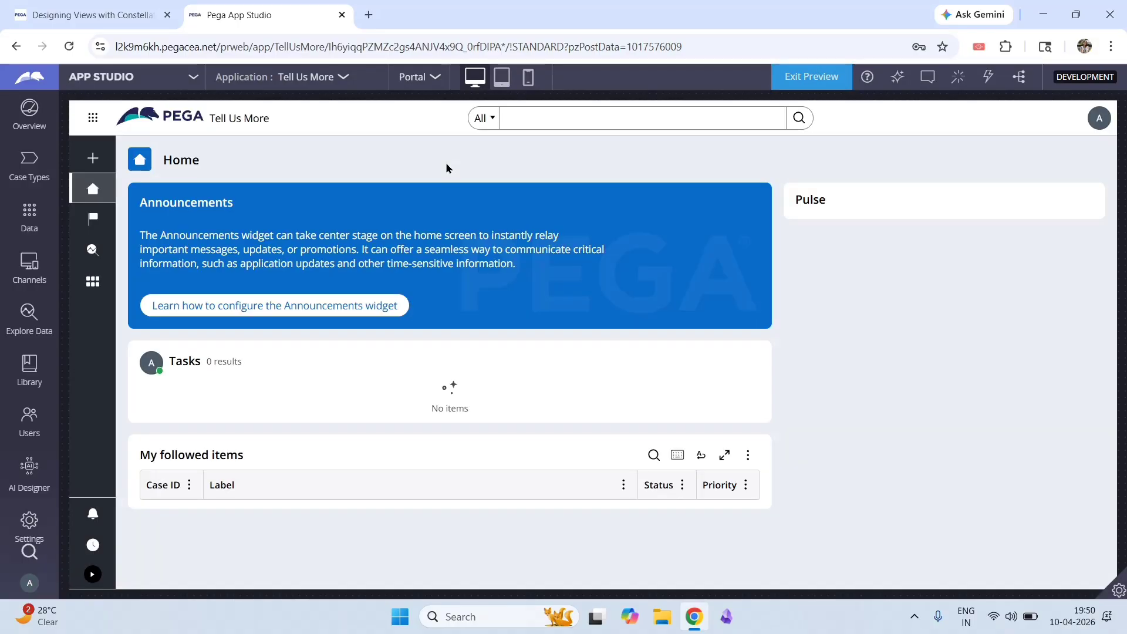
pyautogui.click(94, 158)
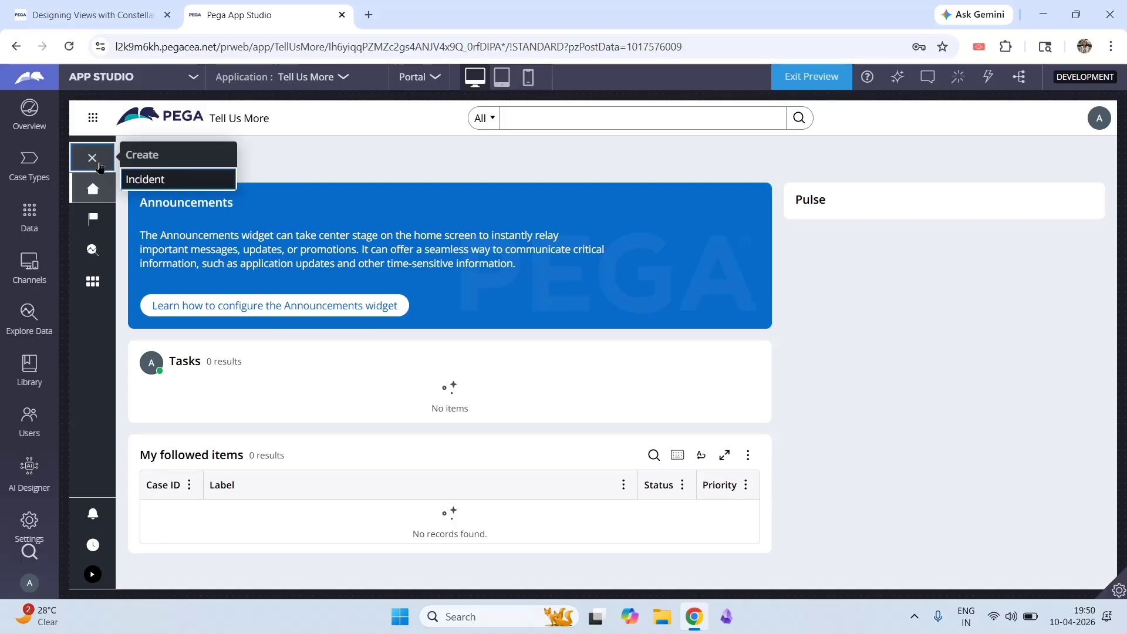
pyautogui.click(165, 180)
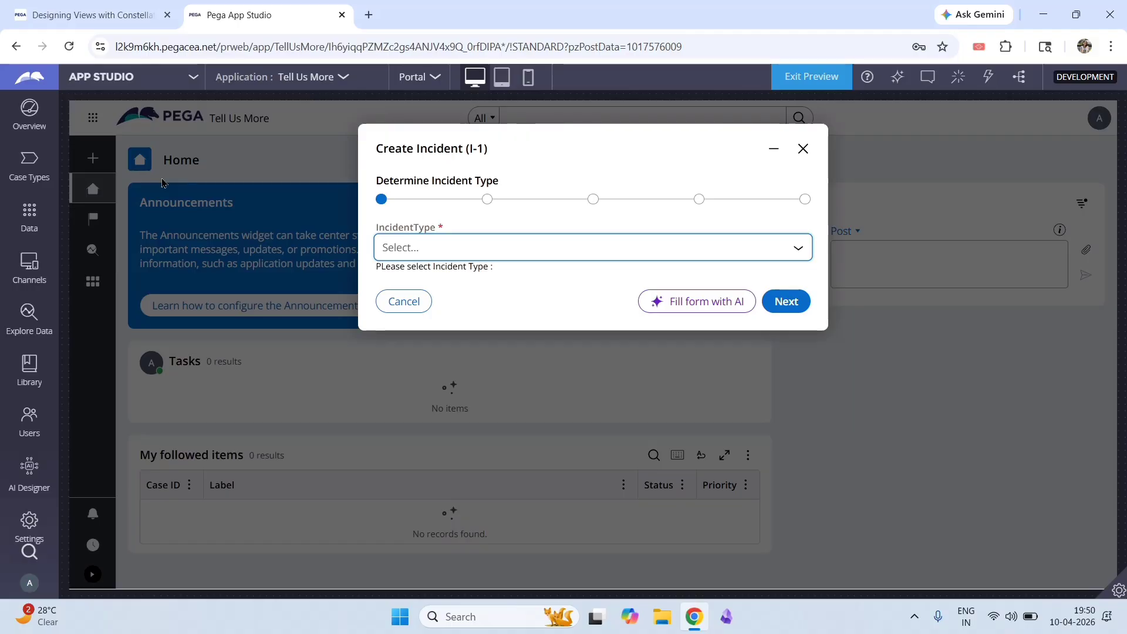
pyautogui.click(440, 250)
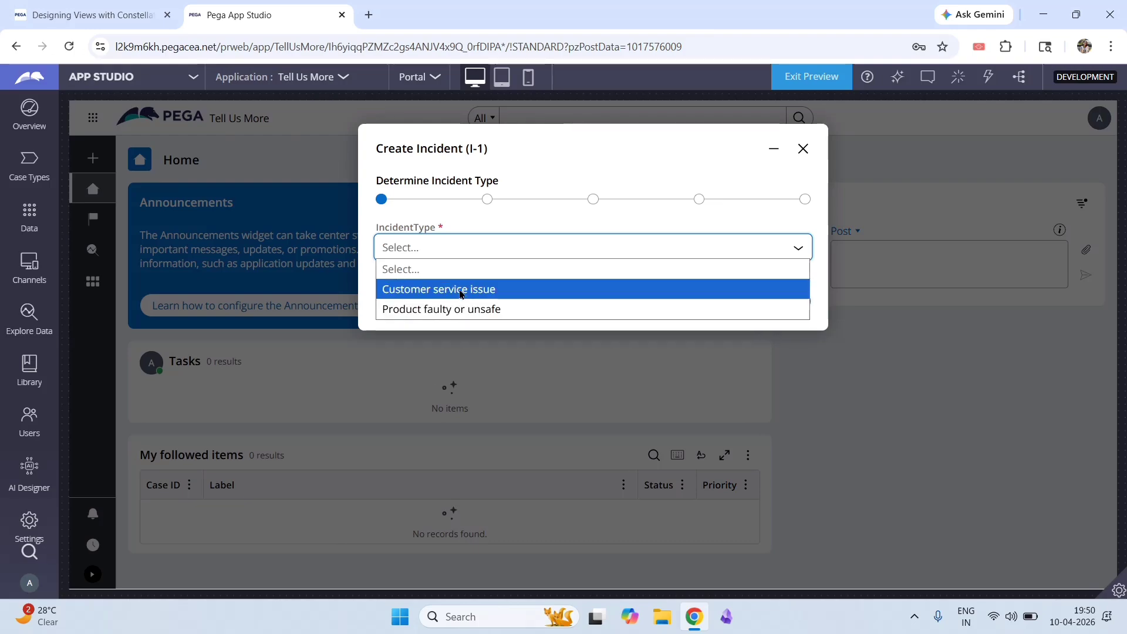
pyautogui.click(462, 290)
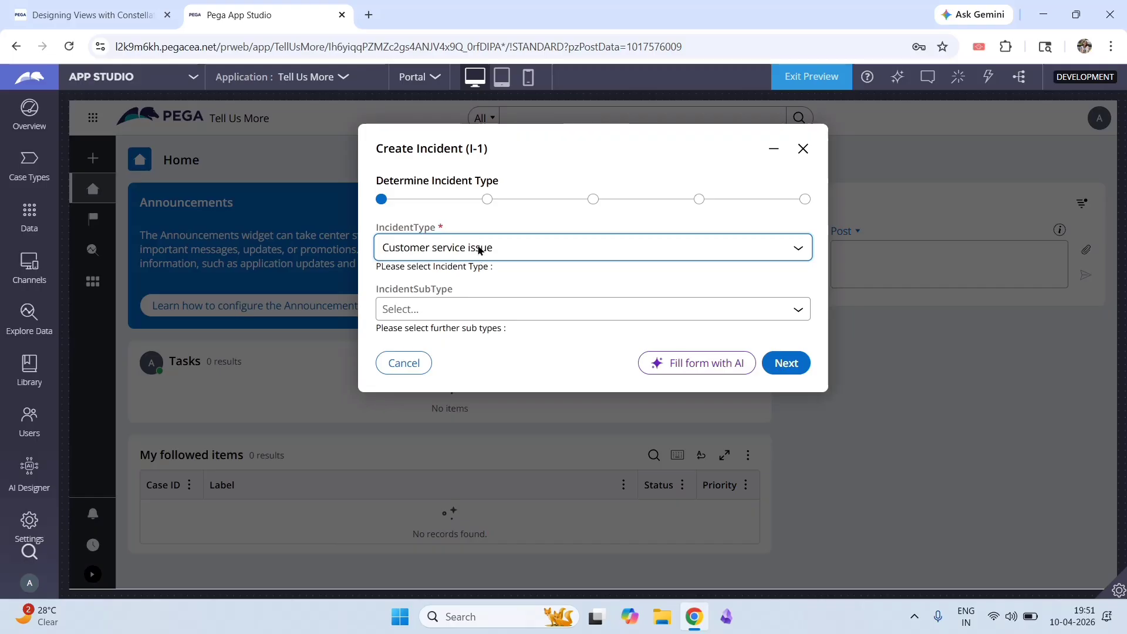
# Check the IncidentSubType options offered for the chosen incident type and close the Create Incident form
pyautogui.click(451, 306)
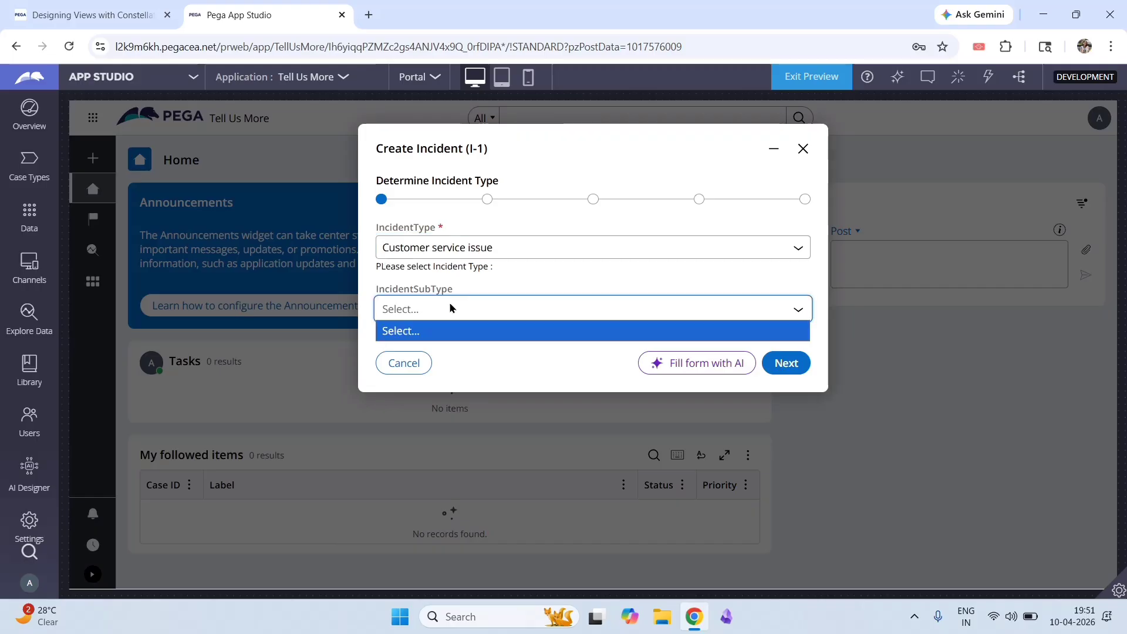
pyautogui.click(450, 306)
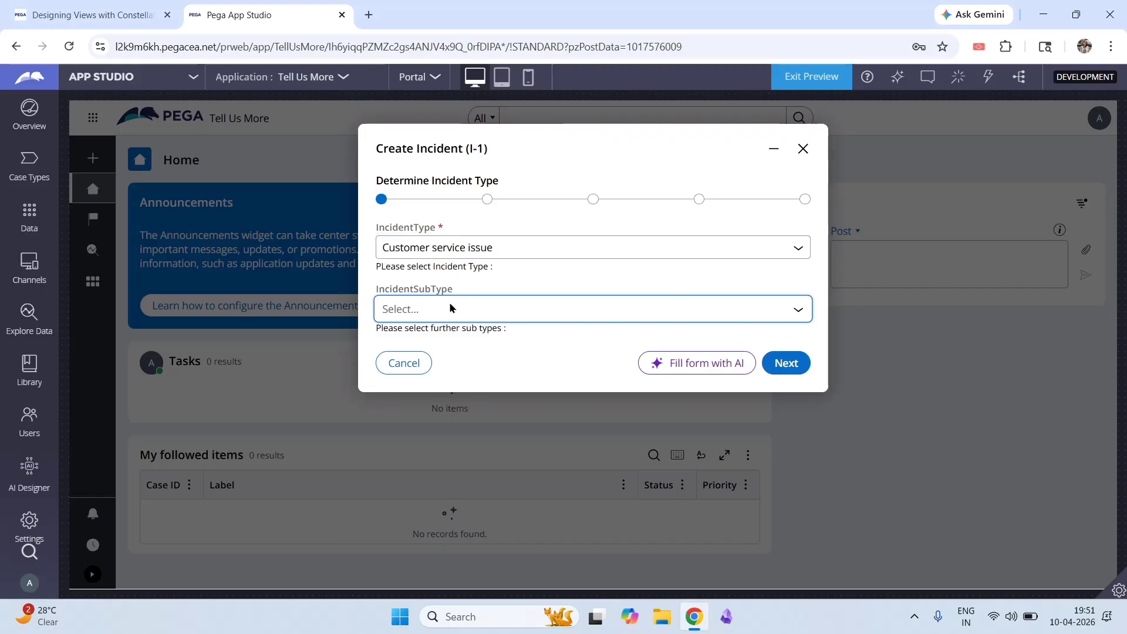
pyautogui.click(451, 306)
pyautogui.click(450, 307)
pyautogui.click(450, 306)
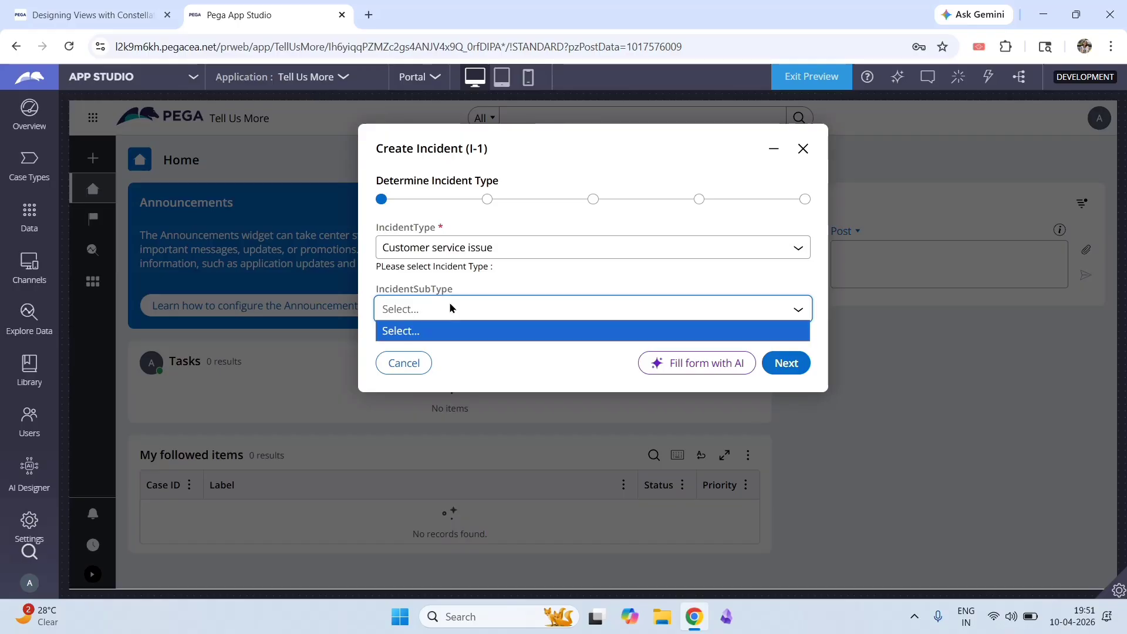
pyautogui.click(450, 306)
pyautogui.click(450, 306)
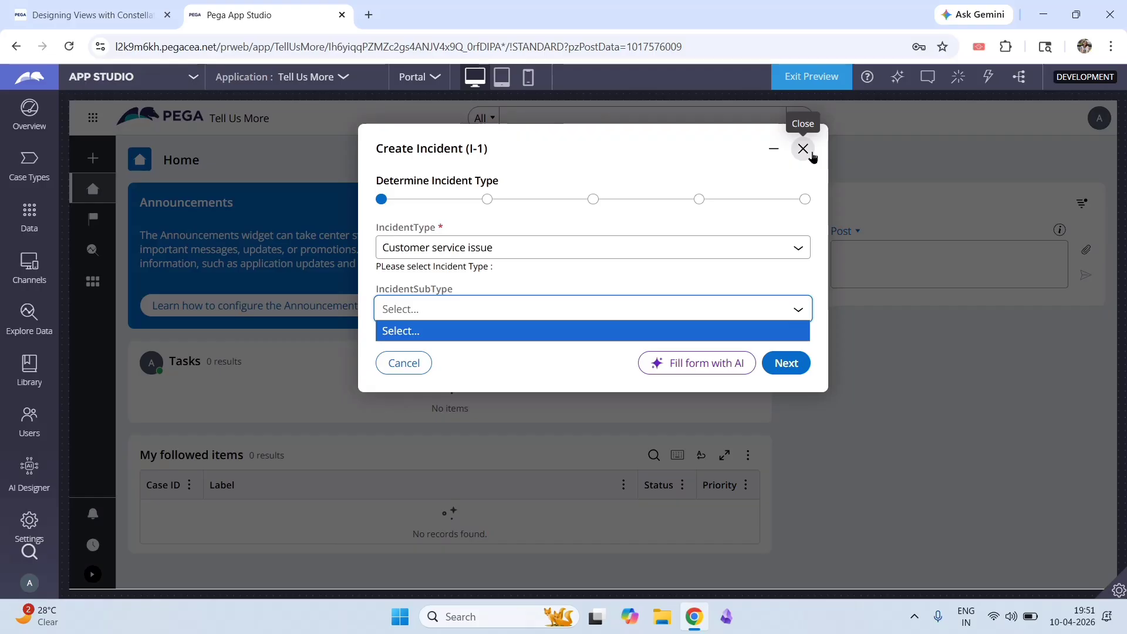
pyautogui.click(803, 149)
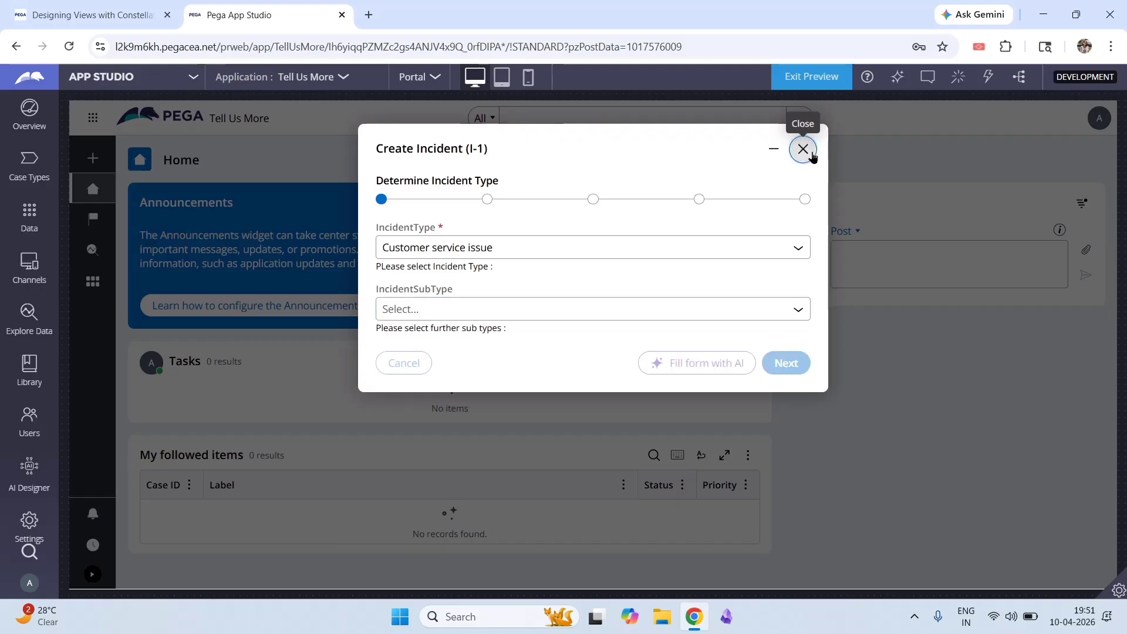
pyautogui.click(729, 237)
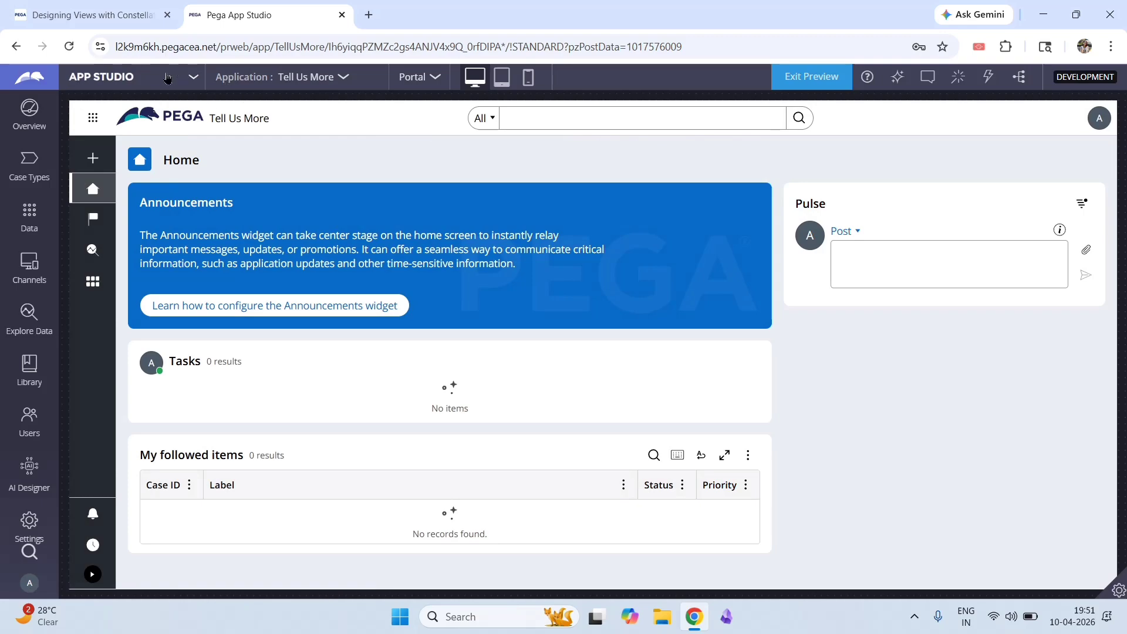
# Find the IncidentSubType field in the Incident case type's data model with the search "incidents" and open its configuration
pyautogui.click(29, 162)
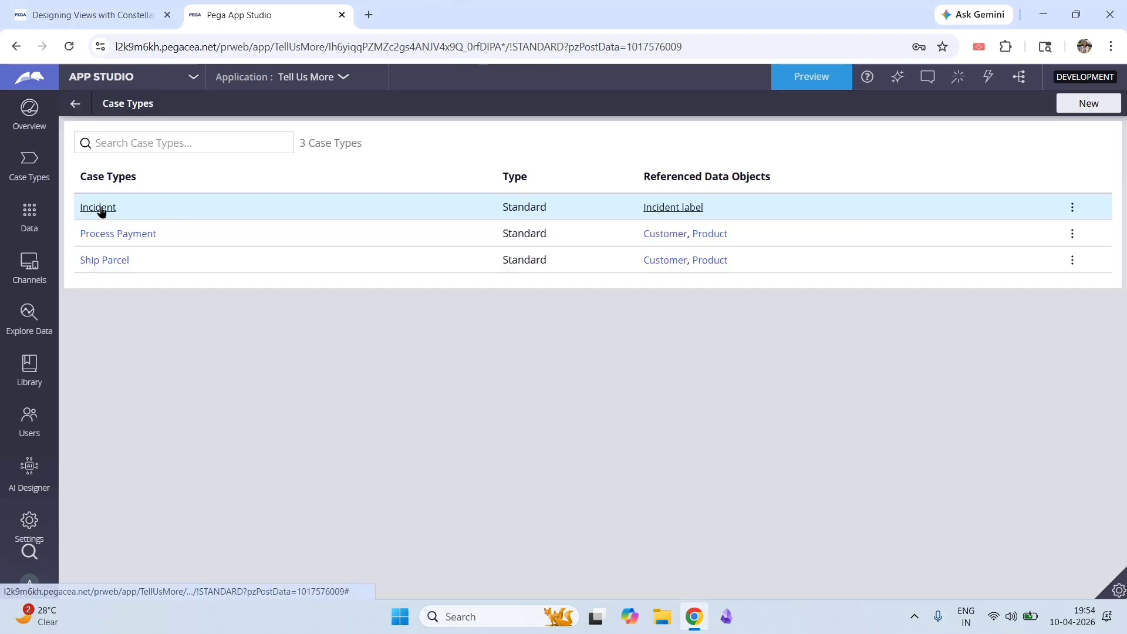
pyautogui.click(94, 212)
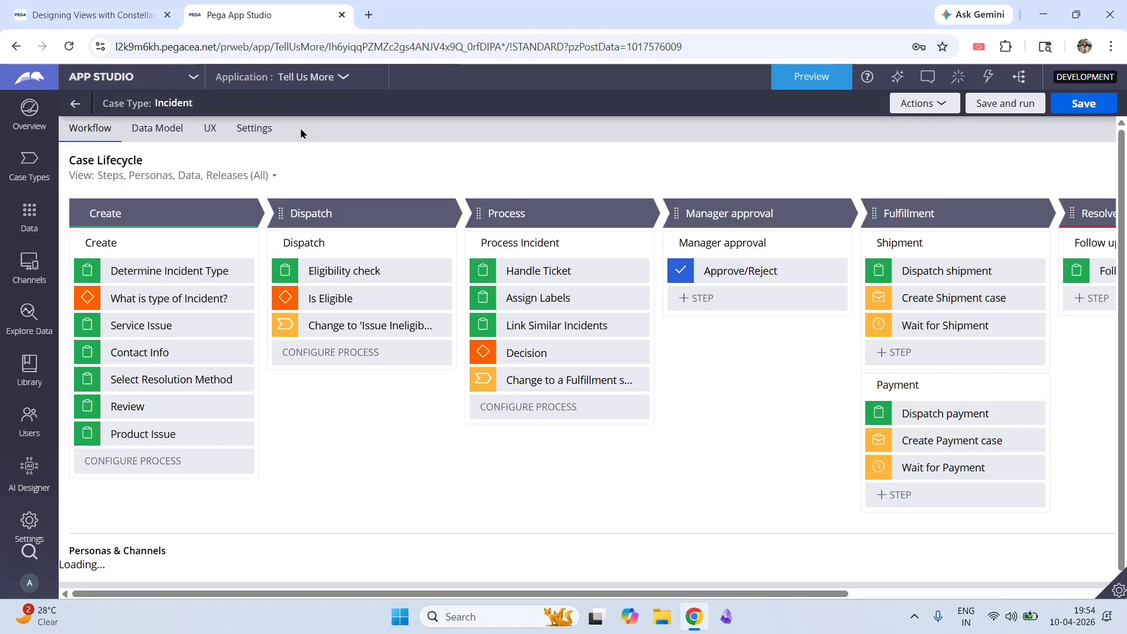
pyautogui.click(220, 136)
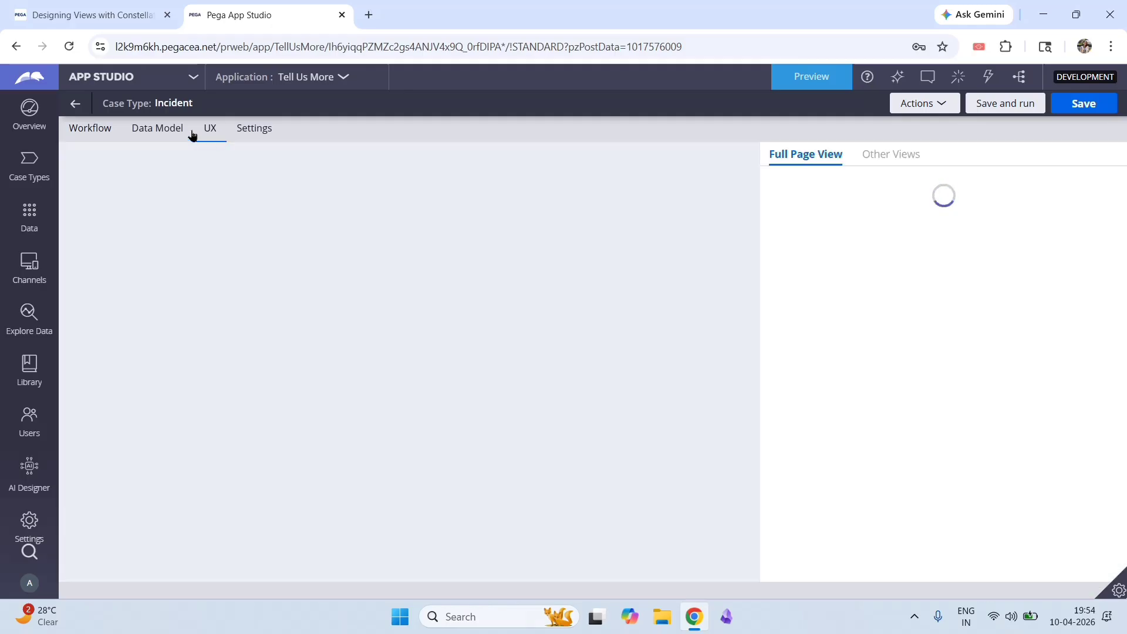
pyautogui.click(167, 134)
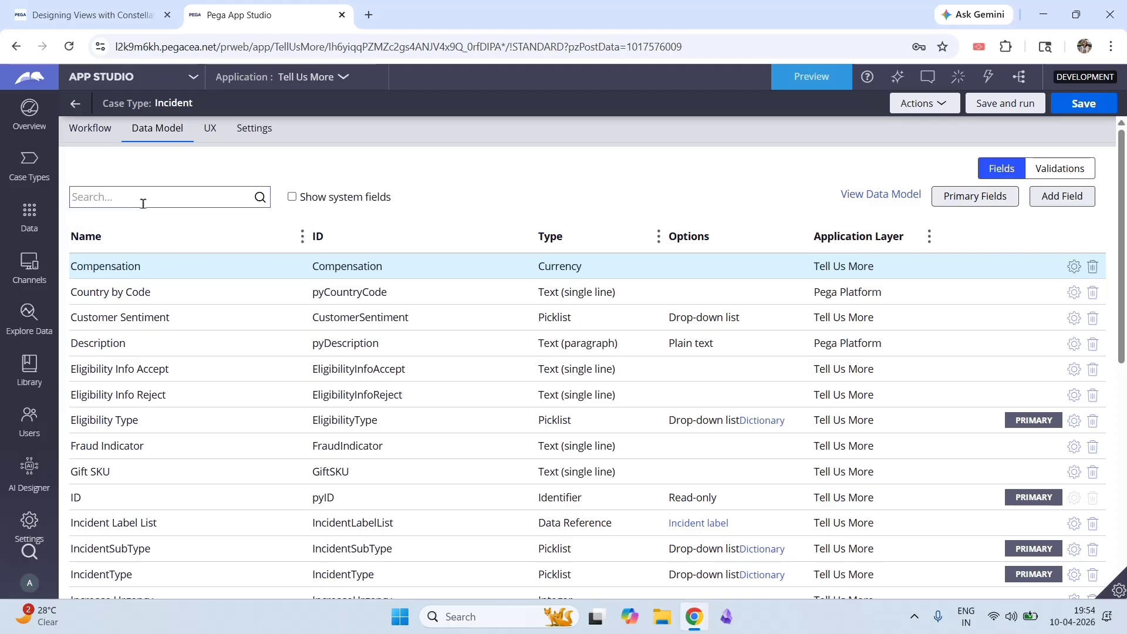
pyautogui.click(142, 203)
pyautogui.write('incident')
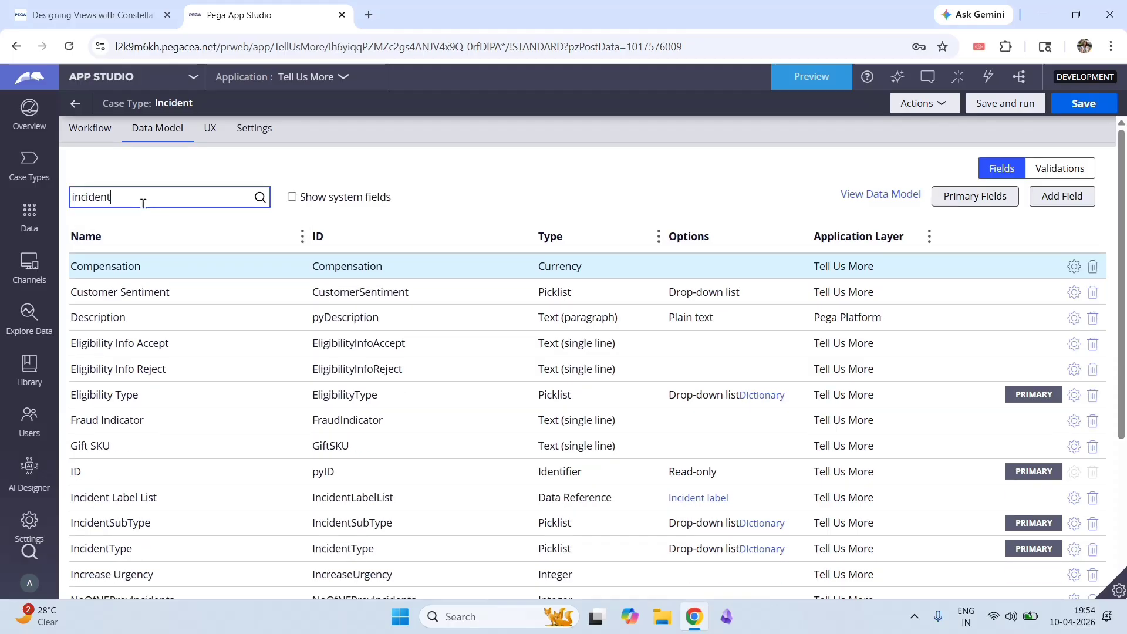
pyautogui.write('sub')
pyautogui.press('BackSpace')
pyautogui.press('BackSpace')
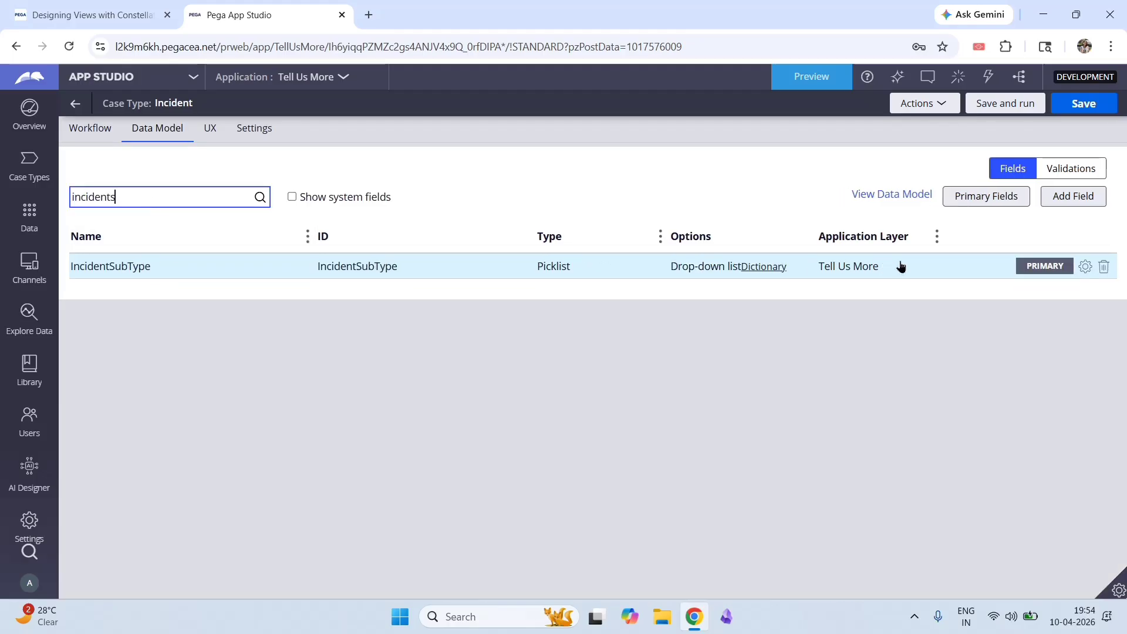
pyautogui.click(1086, 267)
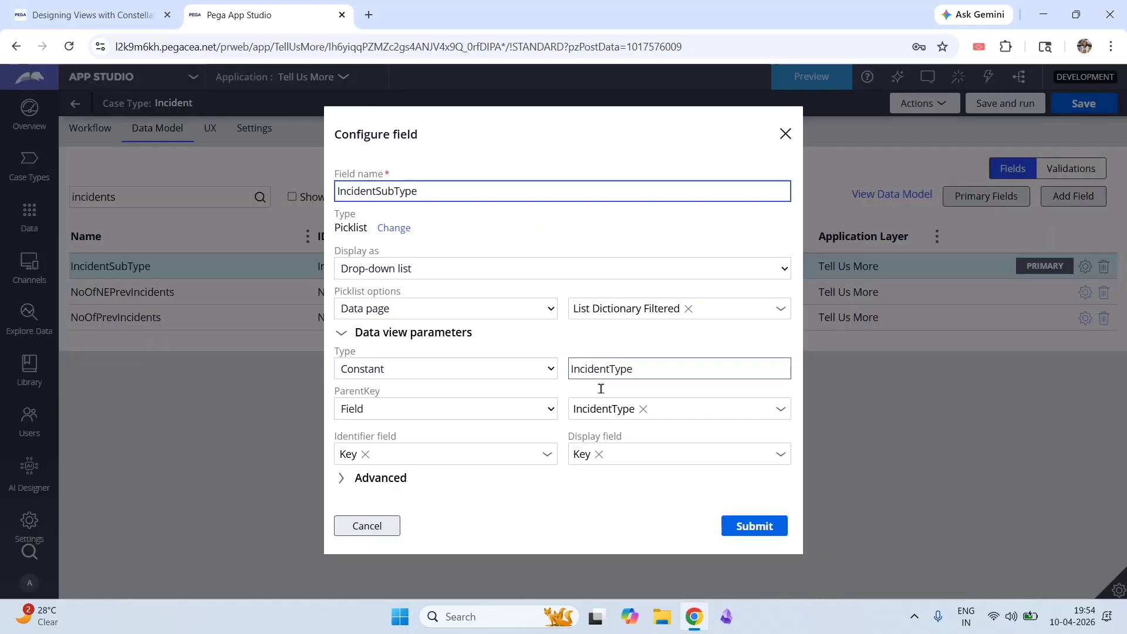
# Set the Type data view parameter's constant to IncidentSubType and submit the field configuration
pyautogui.click(340, 368)
pyautogui.click(437, 195)
pyautogui.doubleClick(437, 195)
pyautogui.hotkey('ctrl', 'c')
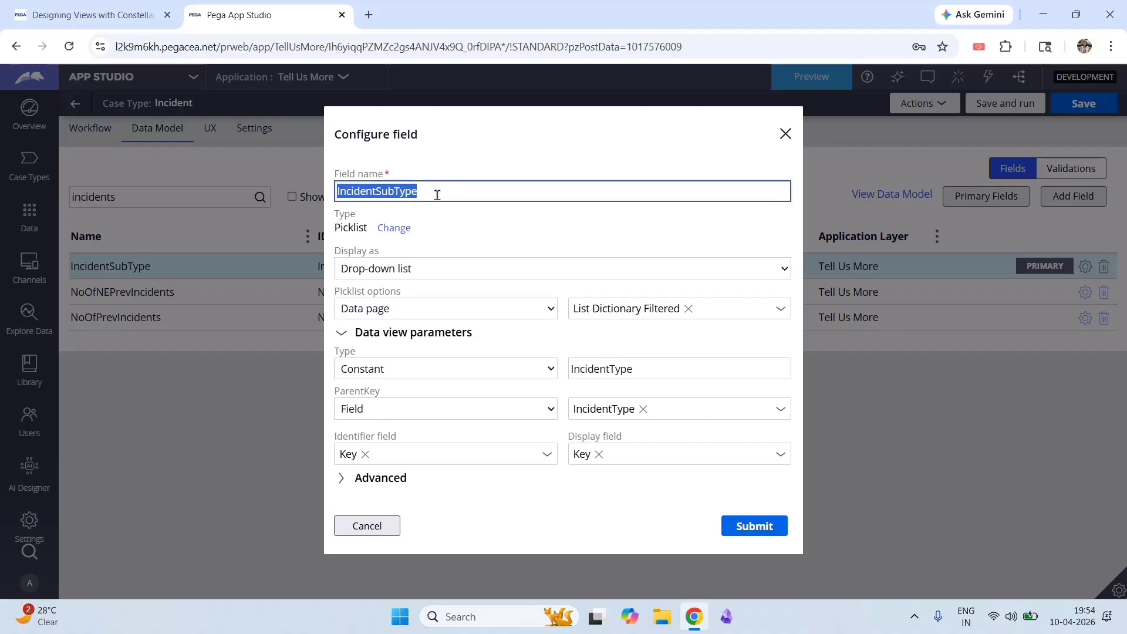
pyautogui.click(621, 371)
pyautogui.doubleClick(621, 371)
pyautogui.hotkey('ctrl', 'v')
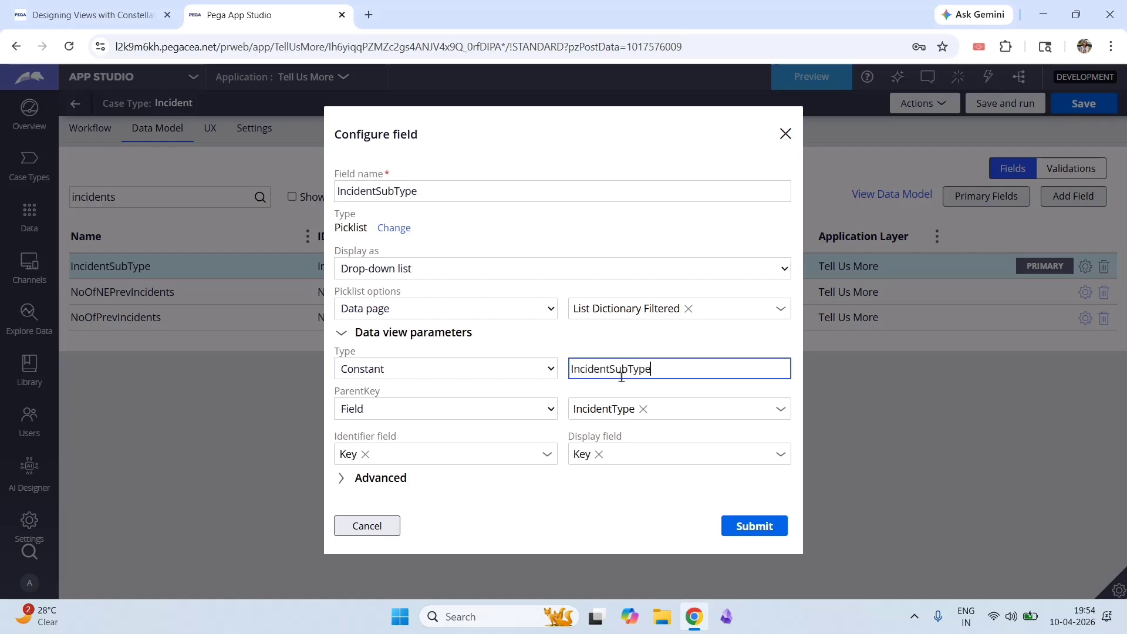
pyautogui.click(767, 524)
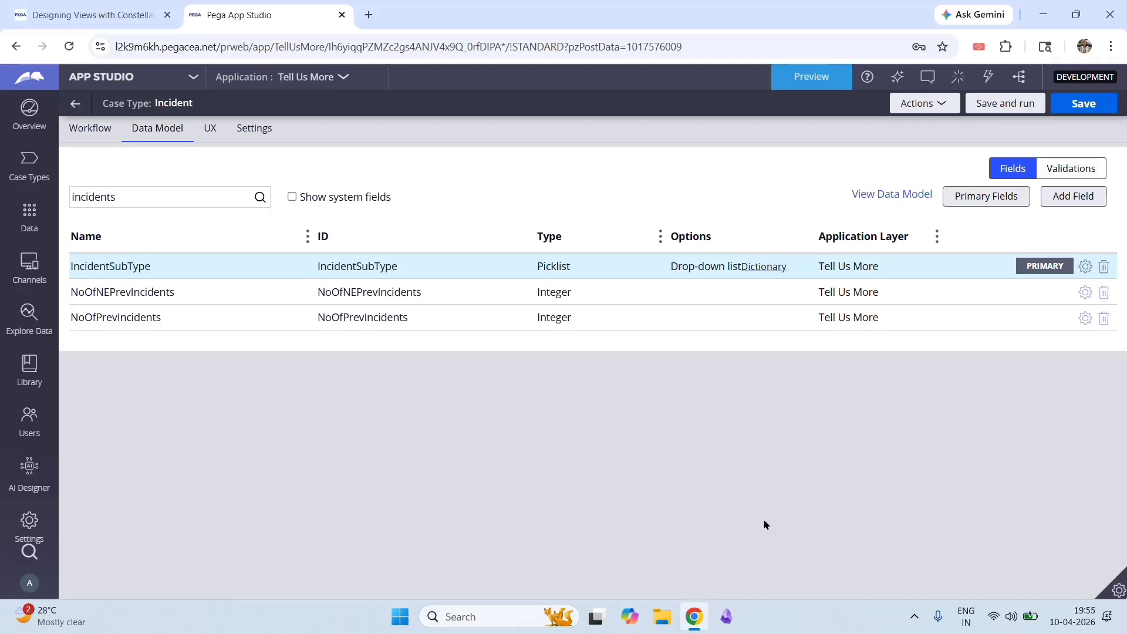
# Keep the unsaved changes, recheck and resubmit the IncidentSubType field configuration, and save the Incident case type
pyautogui.click(826, 78)
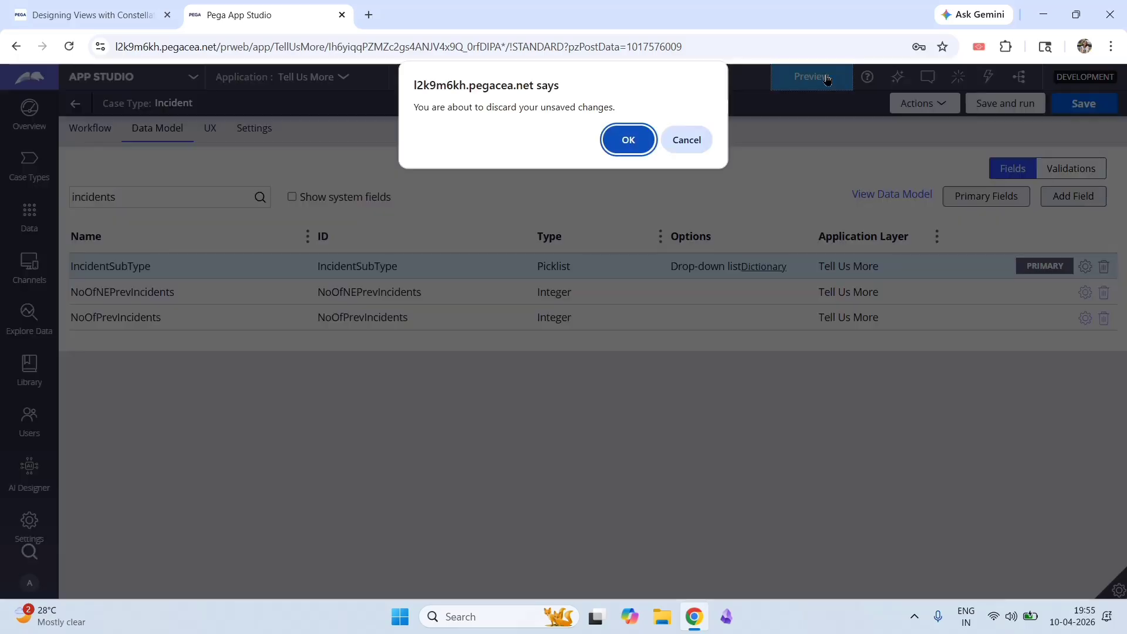
pyautogui.click(697, 140)
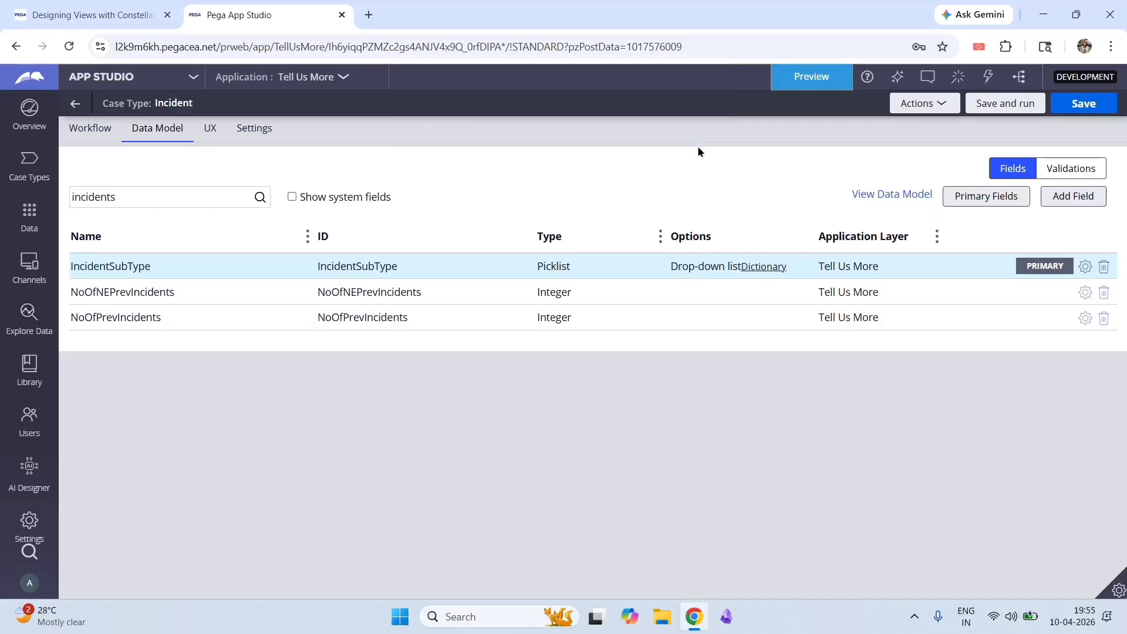
pyautogui.click(1086, 267)
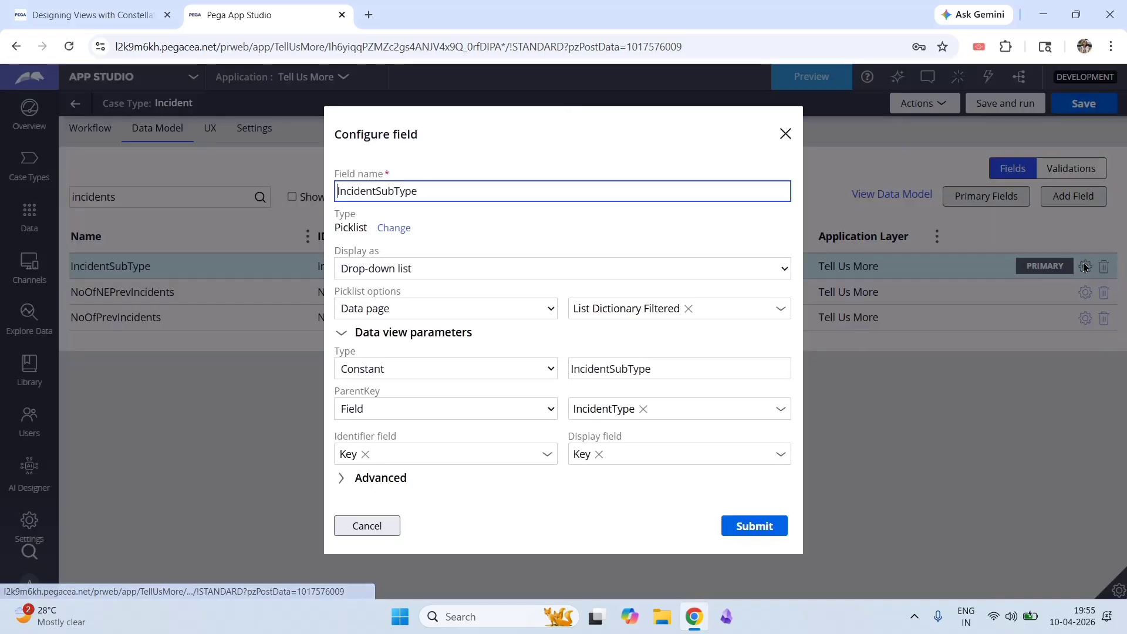
pyautogui.click(758, 525)
pyautogui.click(1091, 103)
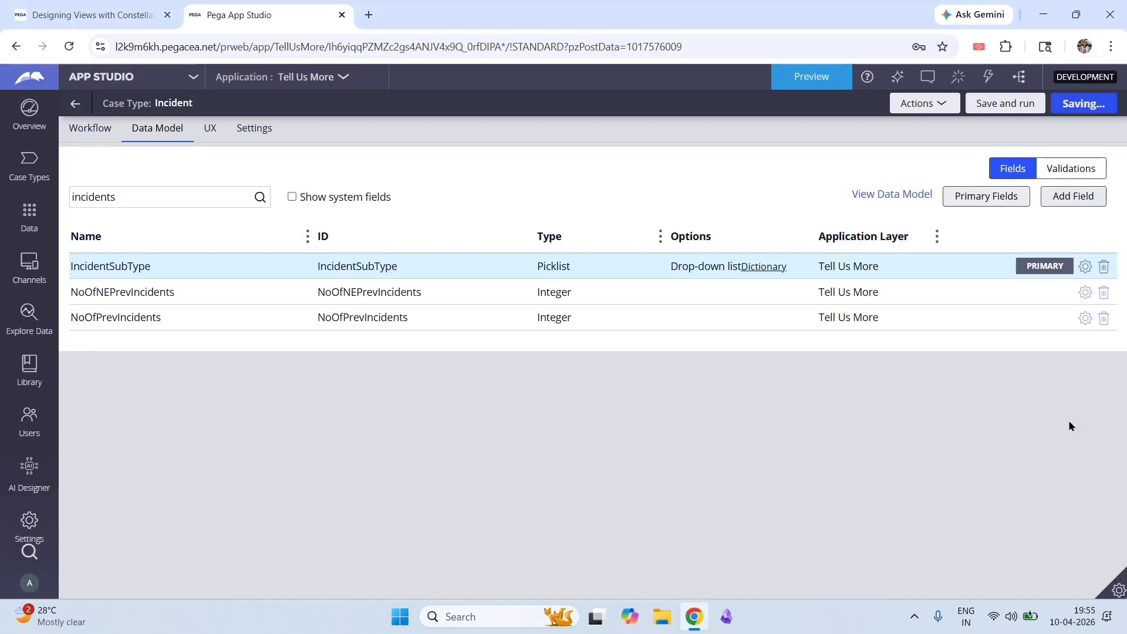
# Preview the application again and open the browser's developer tools for the page
pyautogui.click(822, 81)
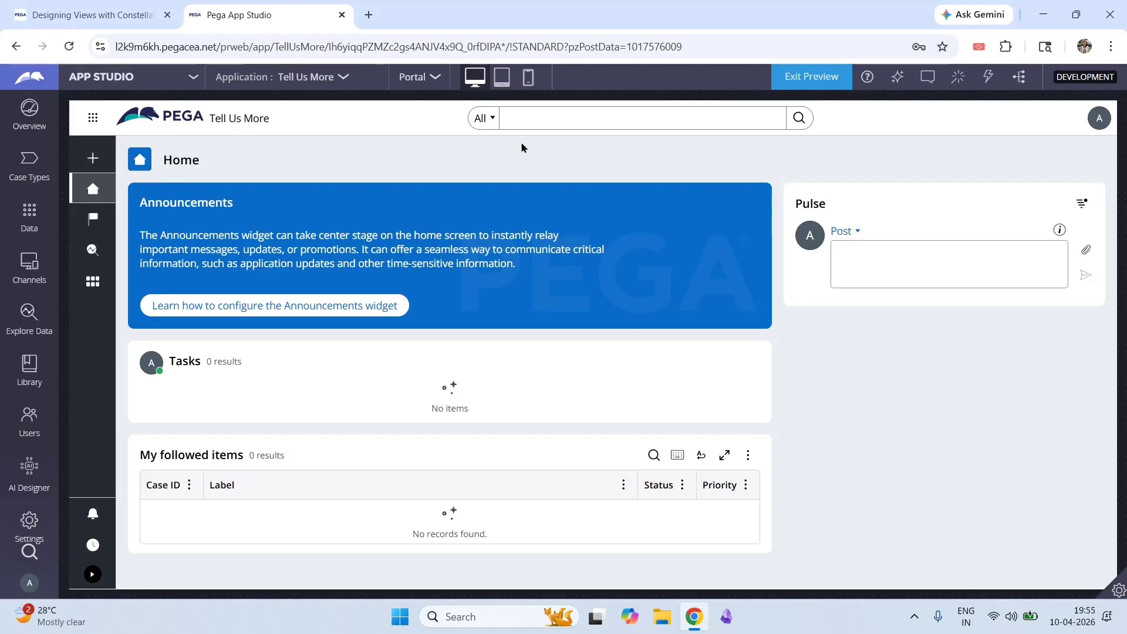
pyautogui.rightClick(693, 168)
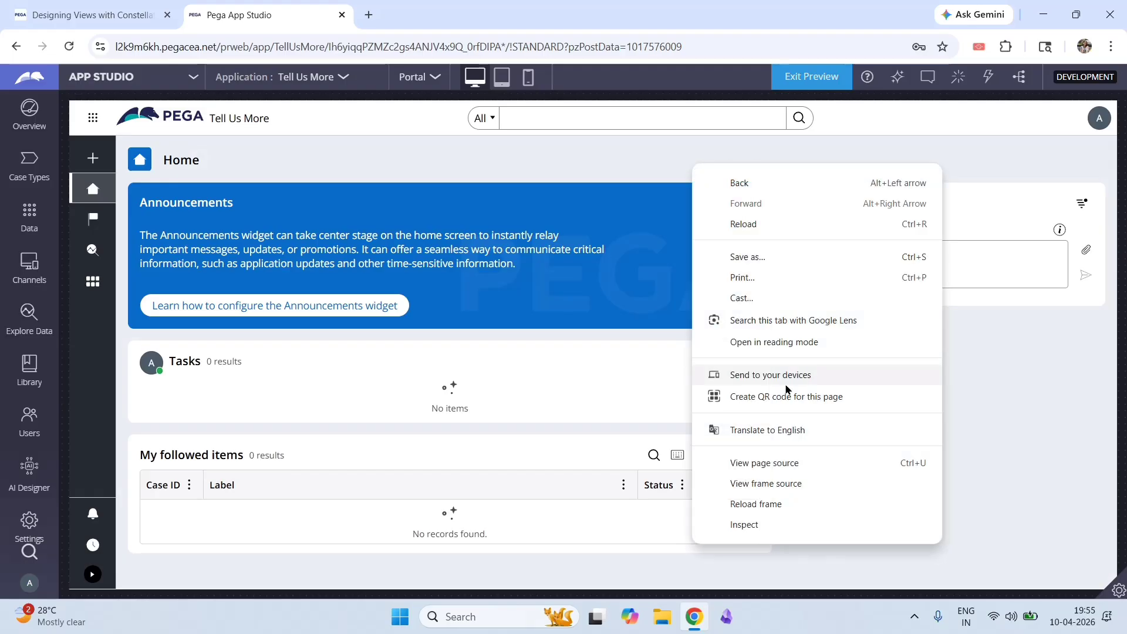
pyautogui.click(758, 532)
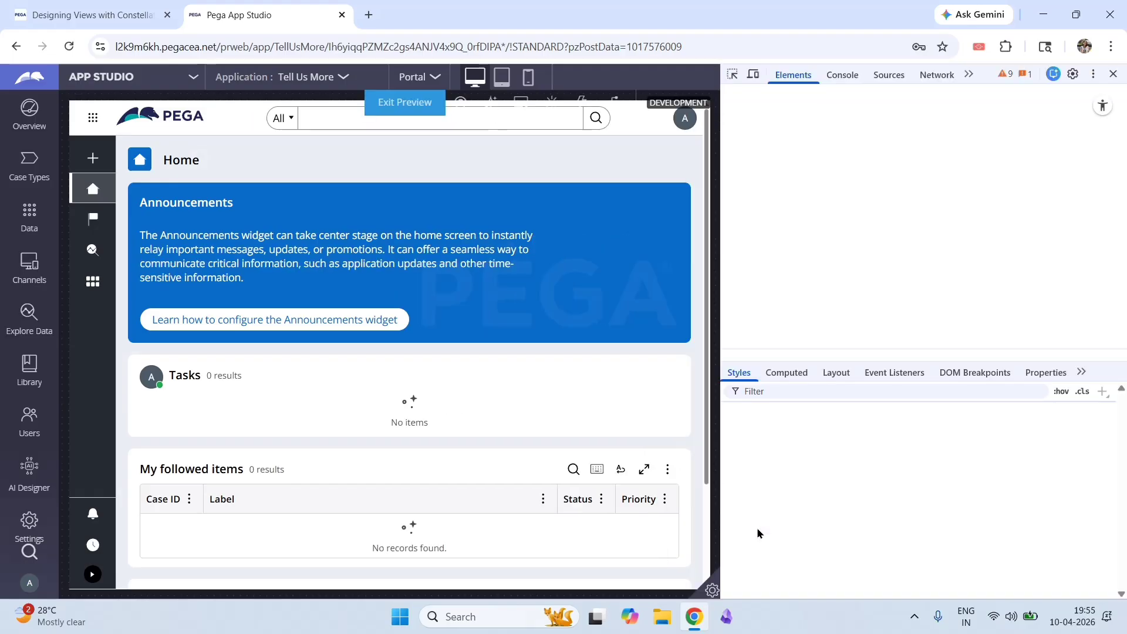
# Show the Network activity in the developer tools so the preview's requests are recorded
pyautogui.click(938, 76)
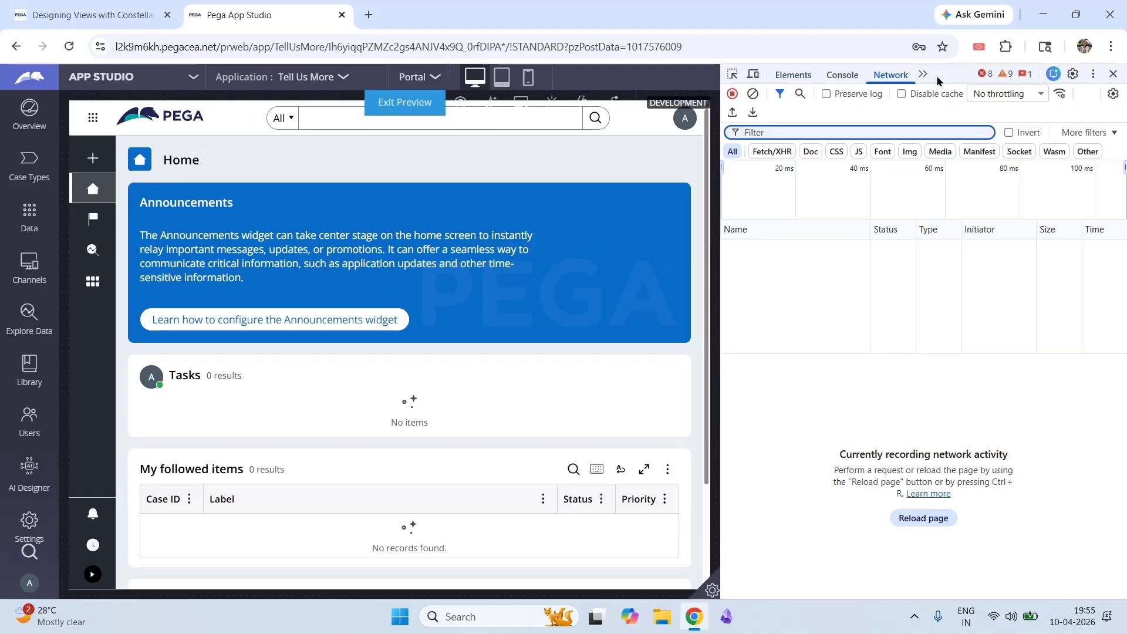
pyautogui.hotkey('ctrl', 'shift', 'c')
pyautogui.click(352, 160)
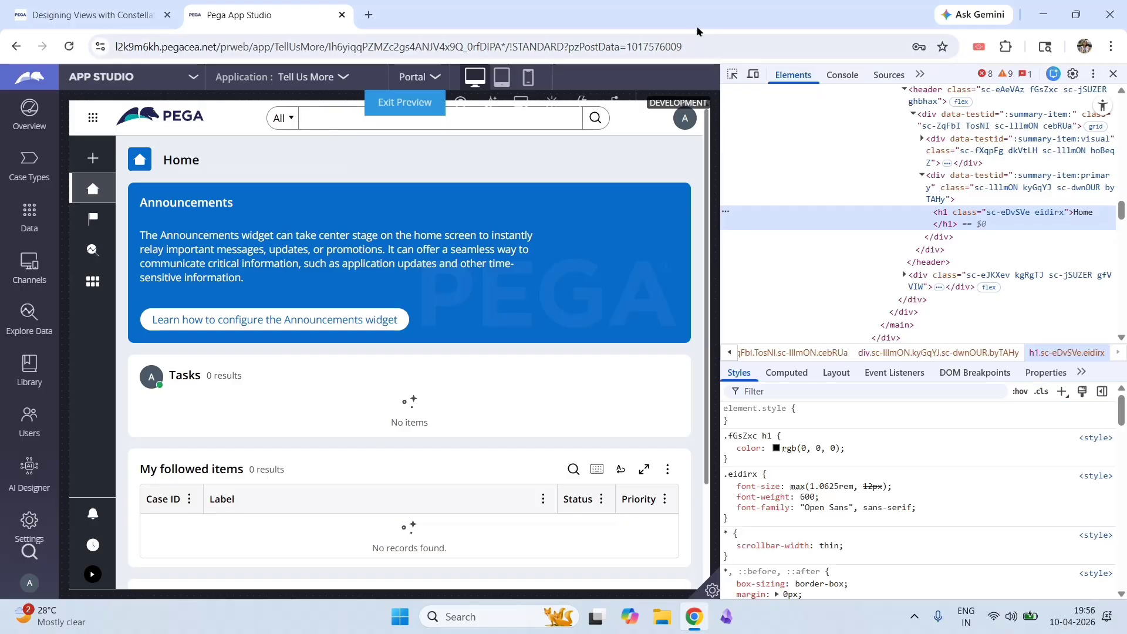
pyautogui.click(920, 74)
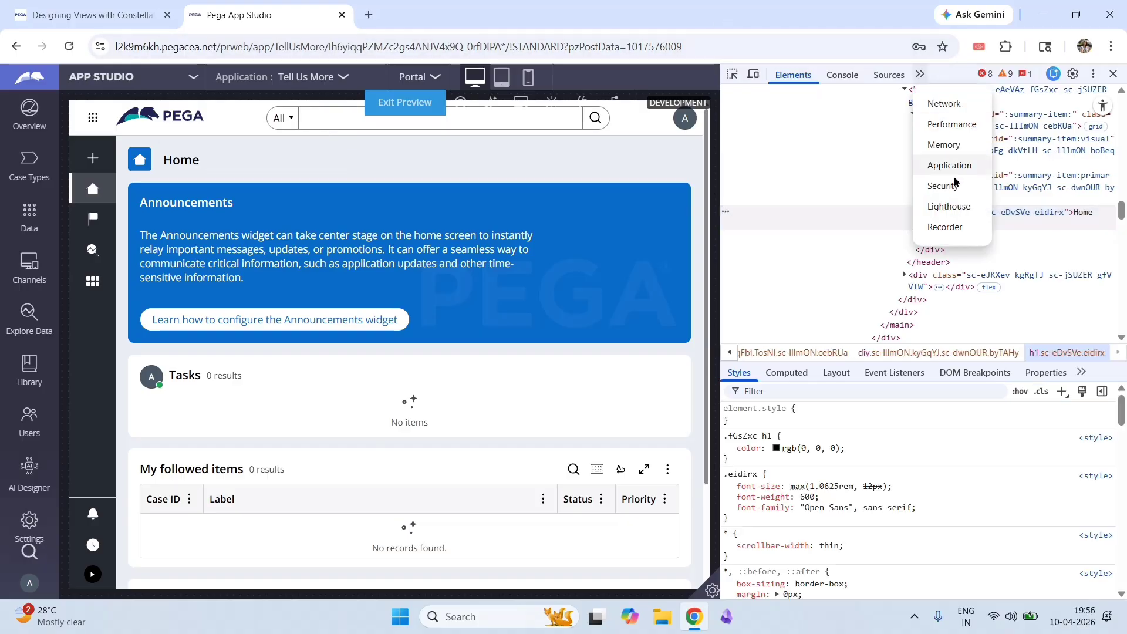
pyautogui.click(943, 104)
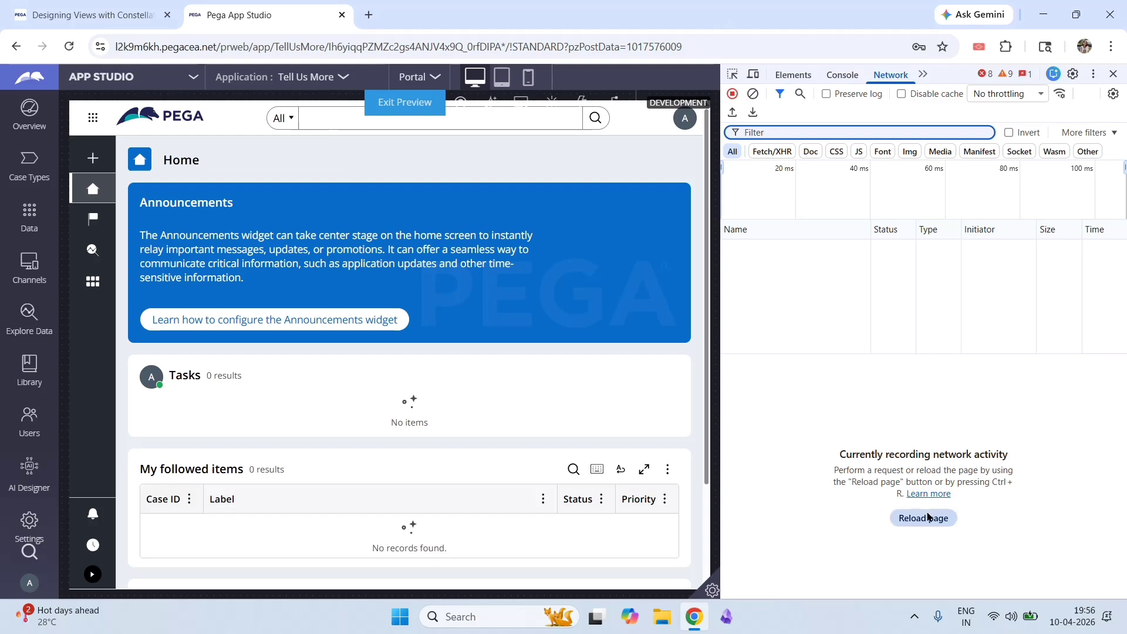
# Create a new Incident case, set IncidentType to Customer service issue, and list the IncidentSubType options
pyautogui.click(93, 157)
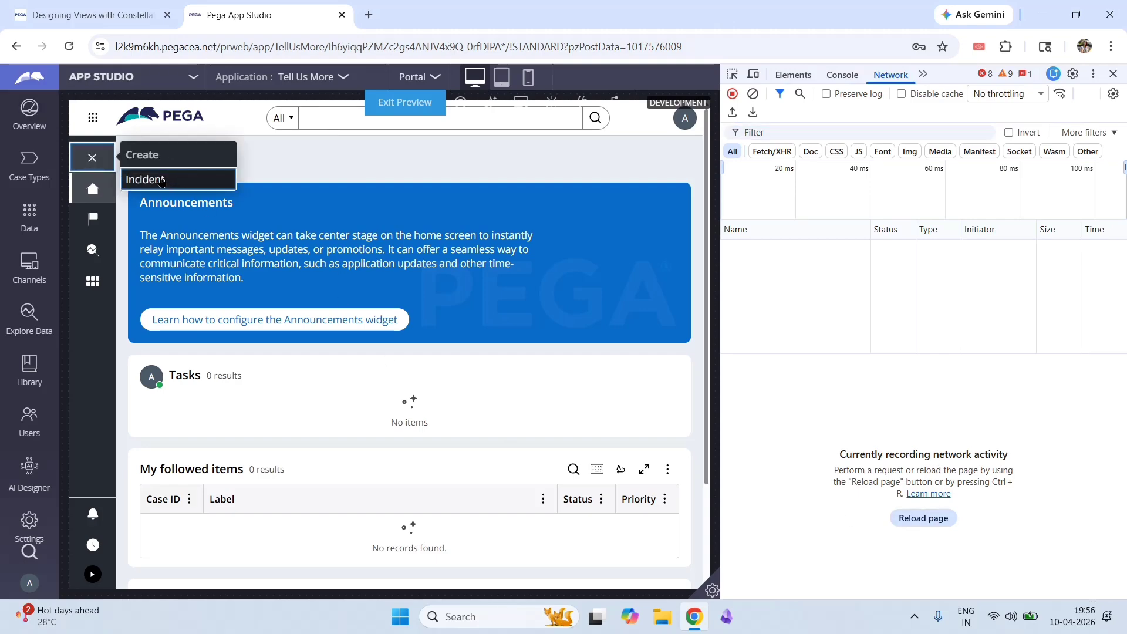
pyautogui.click(162, 180)
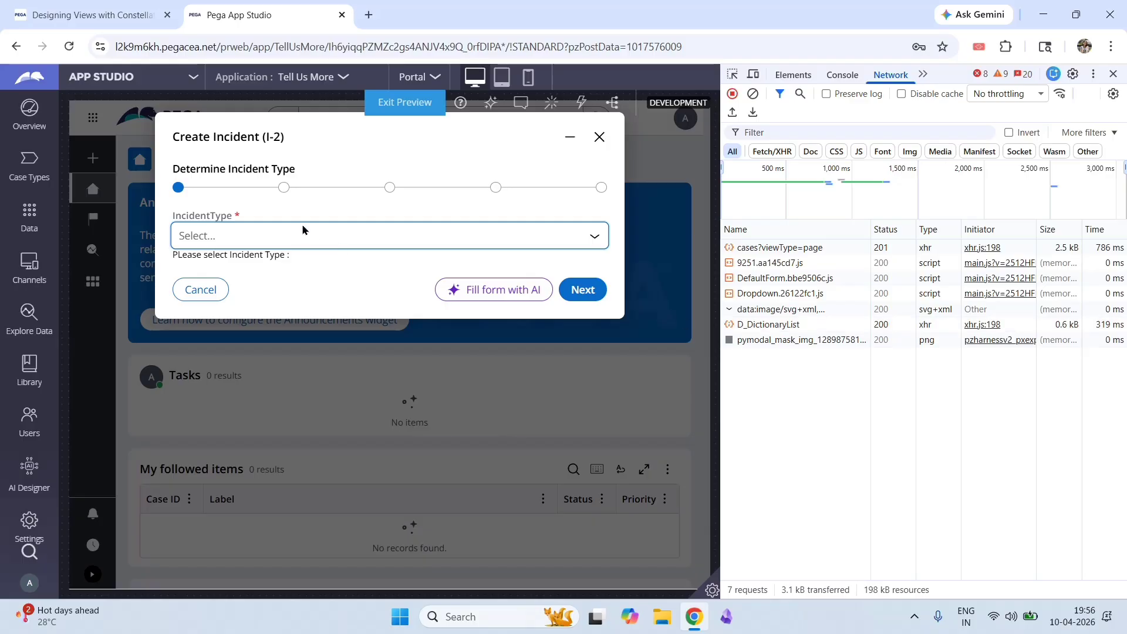
pyautogui.click(367, 240)
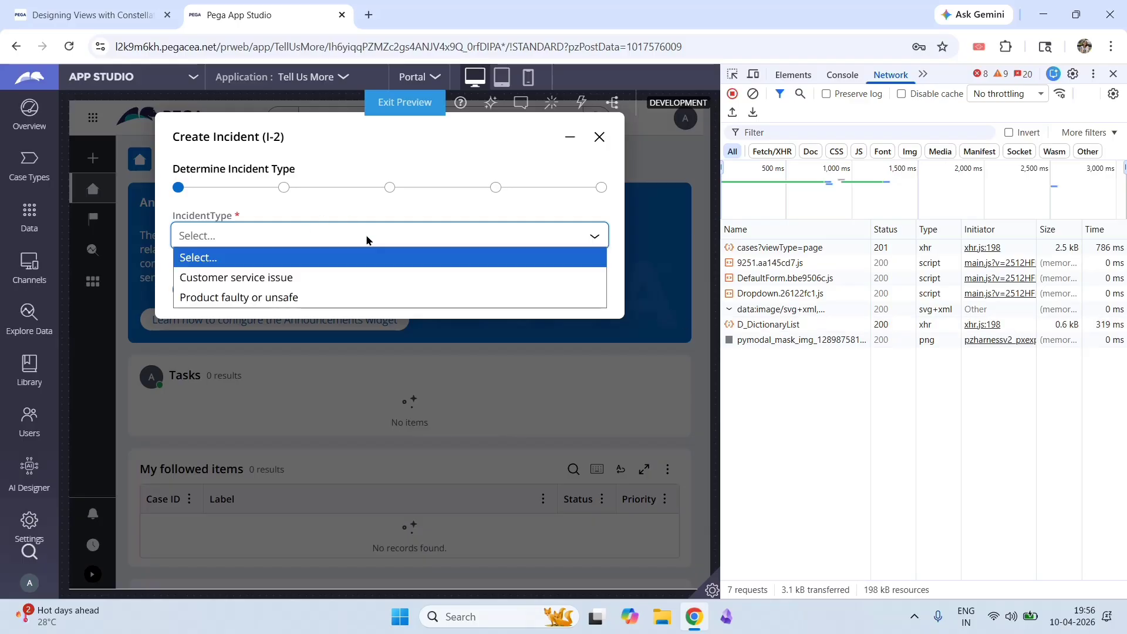
pyautogui.click(346, 280)
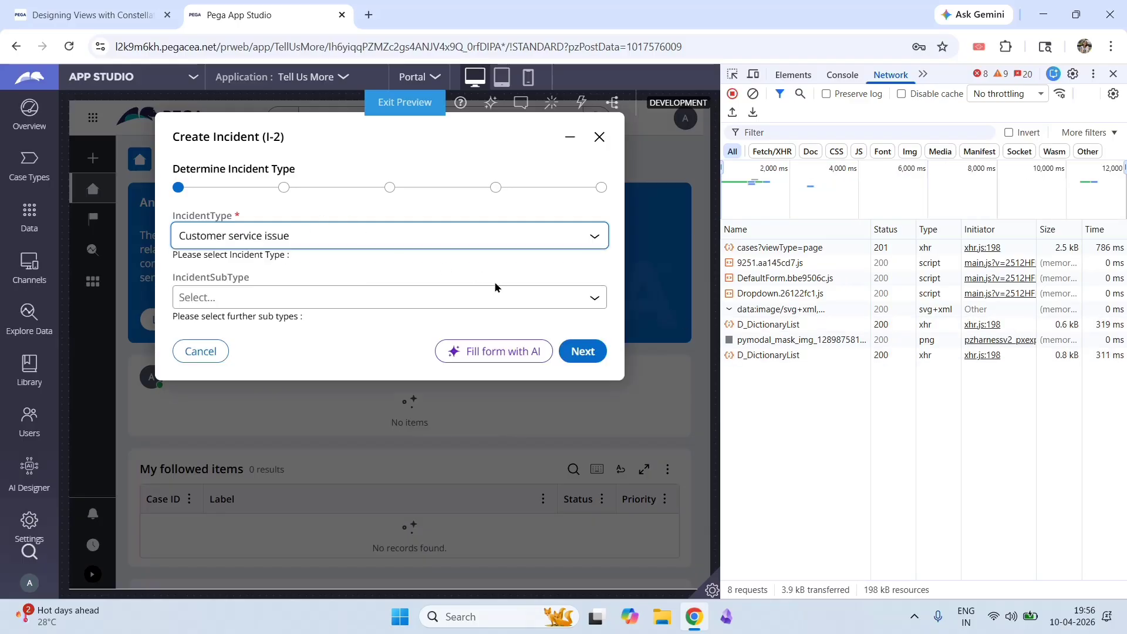
pyautogui.click(380, 301)
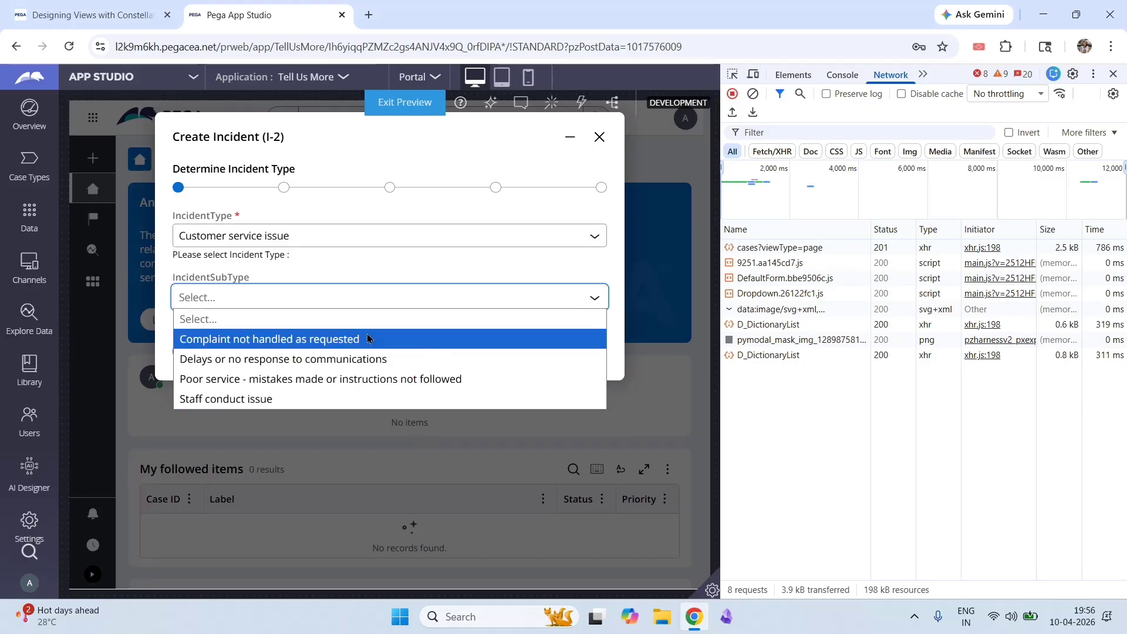
# Set IncidentType to Product faulty or unsafe and IncidentSubType to Product faulty
pyautogui.click(417, 240)
pyautogui.click(353, 304)
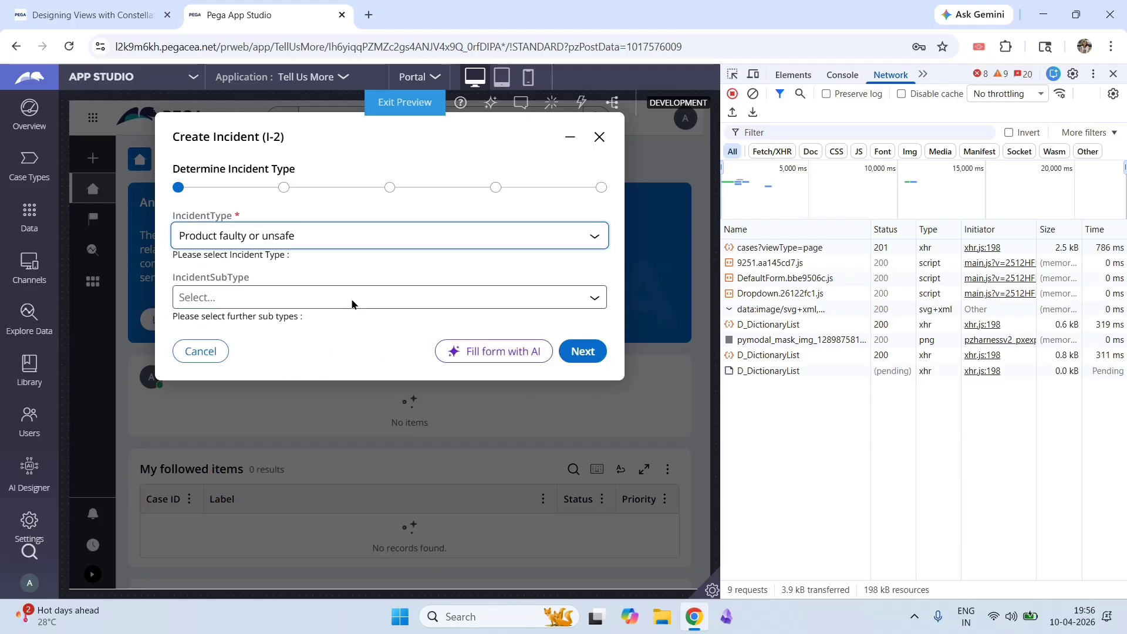
pyautogui.click(335, 237)
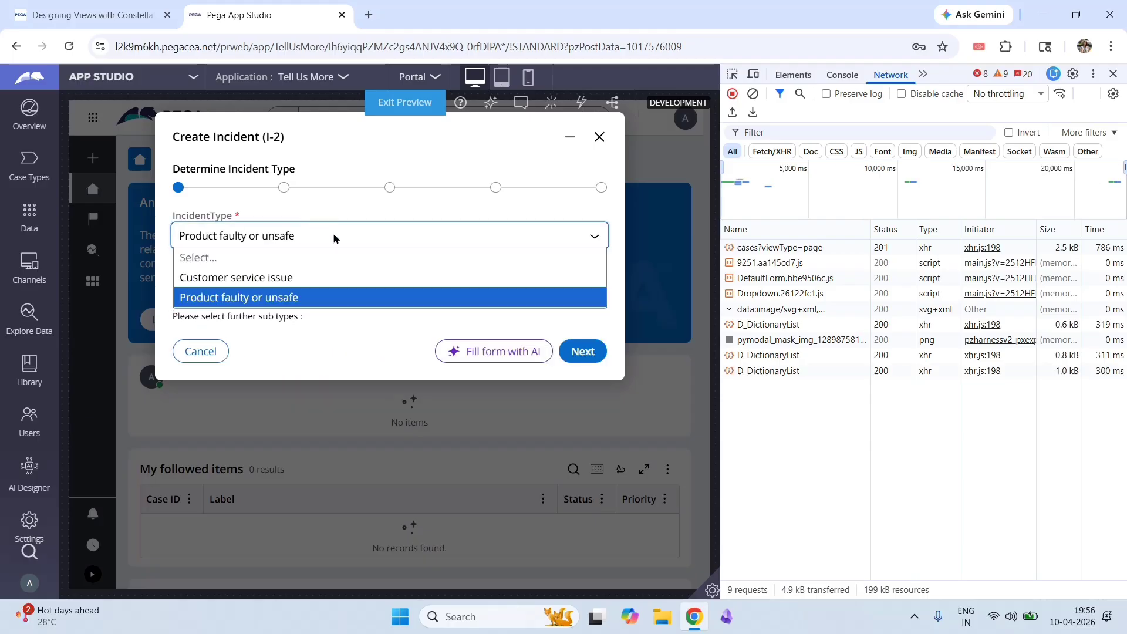
pyautogui.click(296, 303)
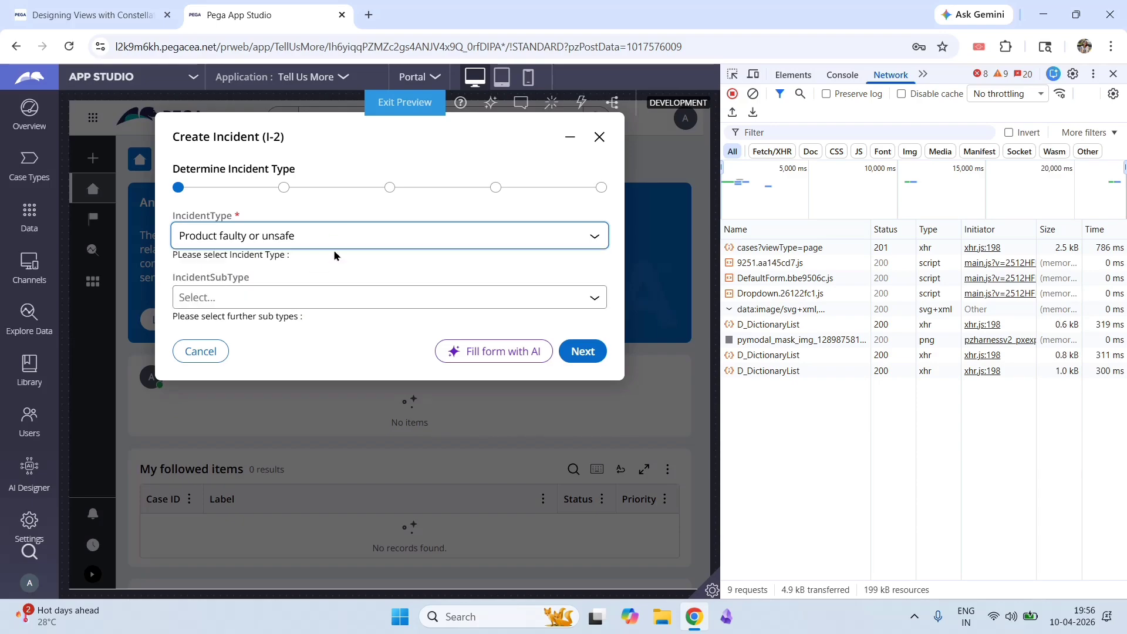
pyautogui.click(310, 305)
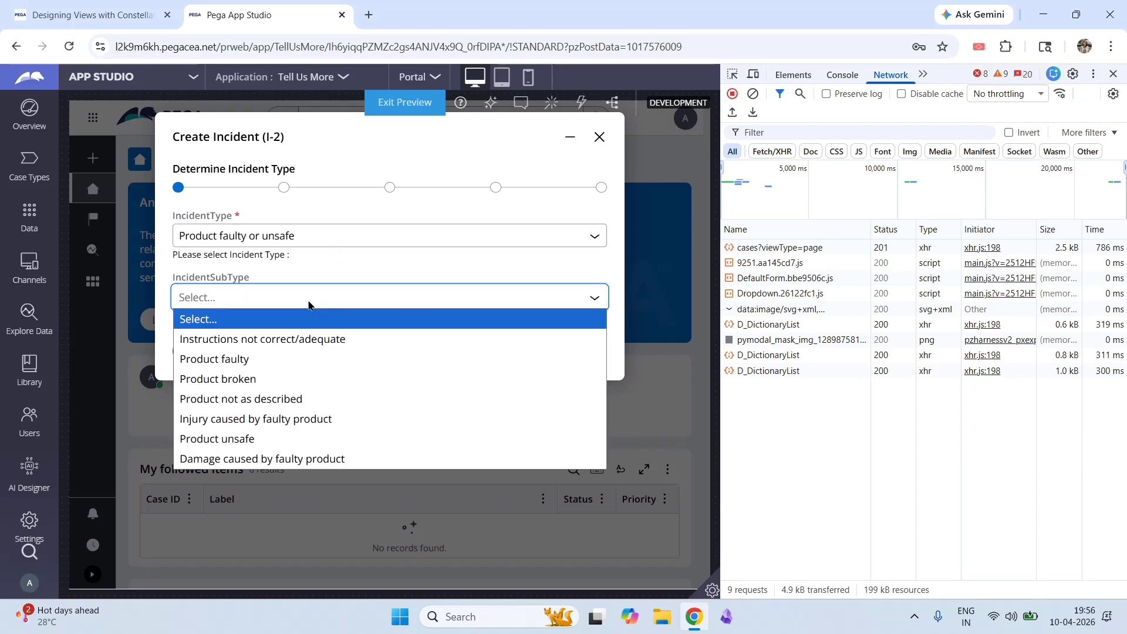
pyautogui.click(282, 361)
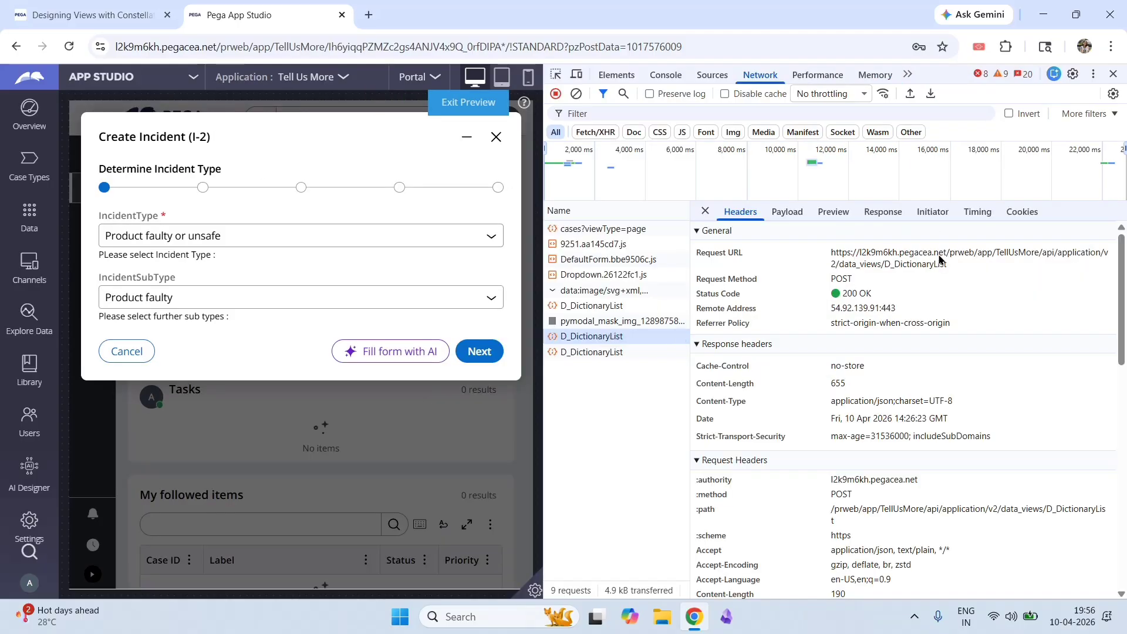
# Examine the response and payload of the D_DictionaryList request made for Customer service issue
pyautogui.click(883, 215)
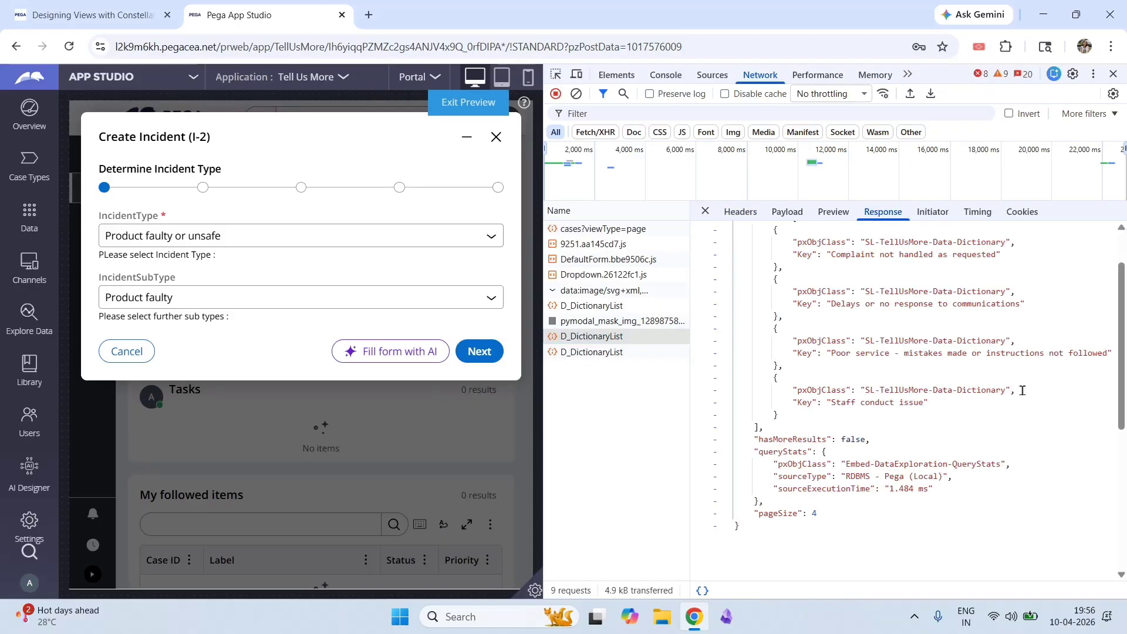
pyautogui.scroll(2, 1123, 305)
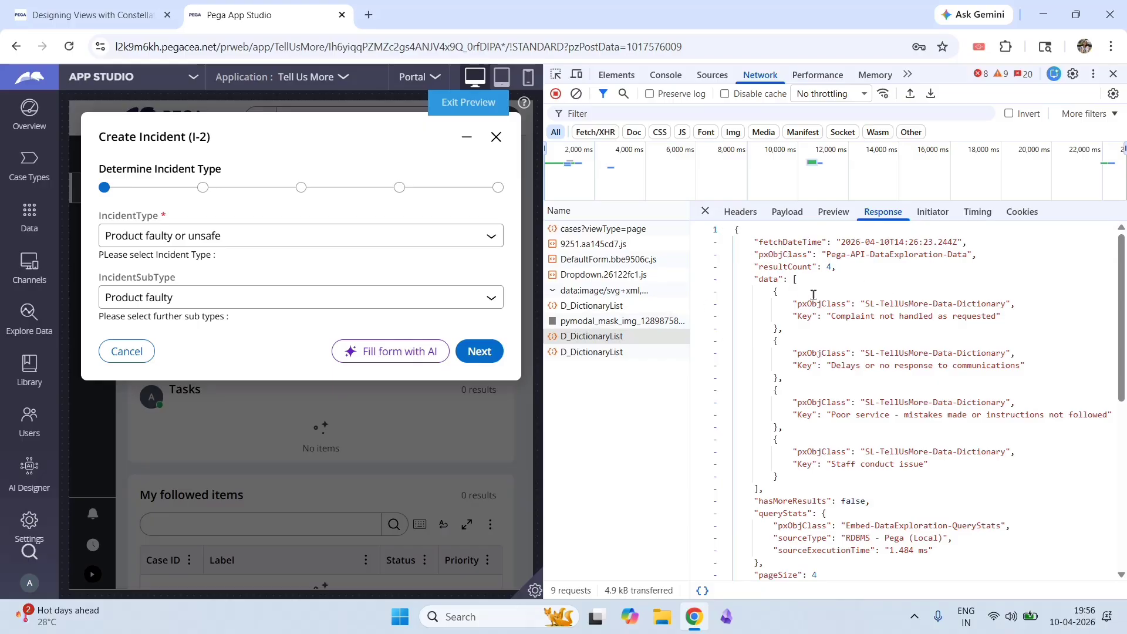
pyautogui.moveTo(794, 318); pyautogui.dragTo(1006, 325)
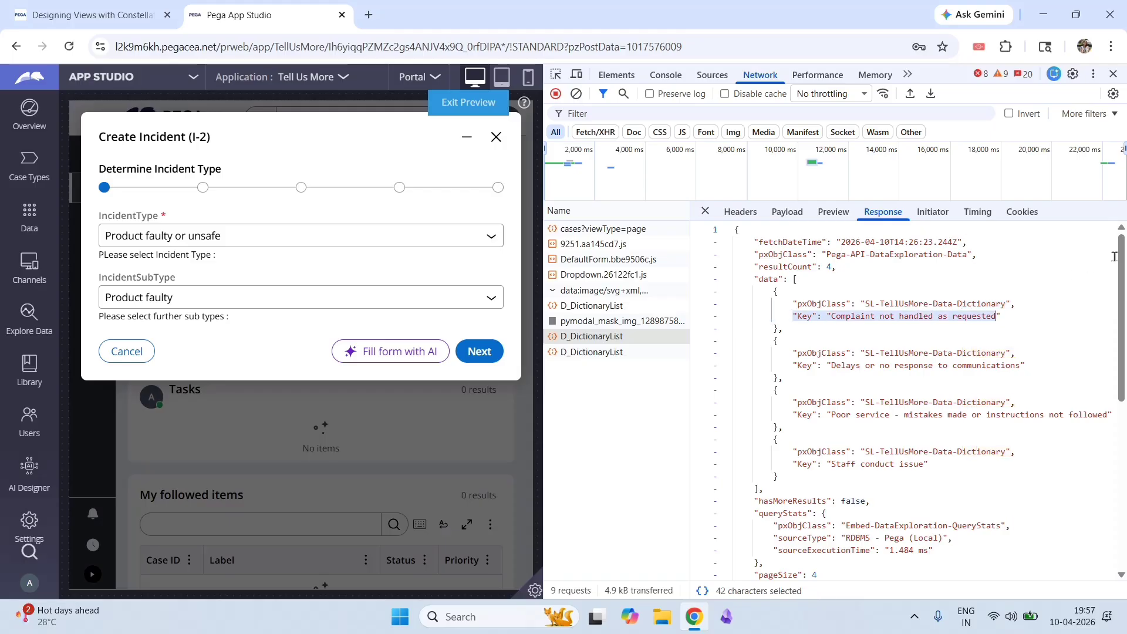
pyautogui.moveTo(1121, 266); pyautogui.dragTo(780, 221)
pyautogui.click(781, 214)
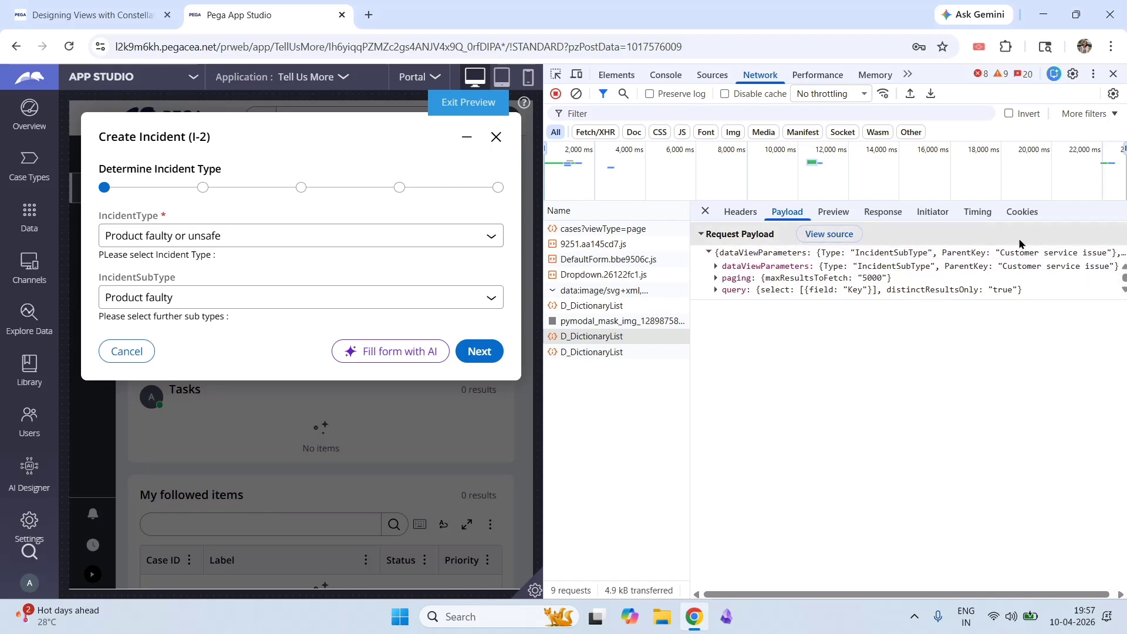
# Examine the payload and response of the last D_DictionaryList request, made for Product faulty or unsafe
pyautogui.click(596, 352)
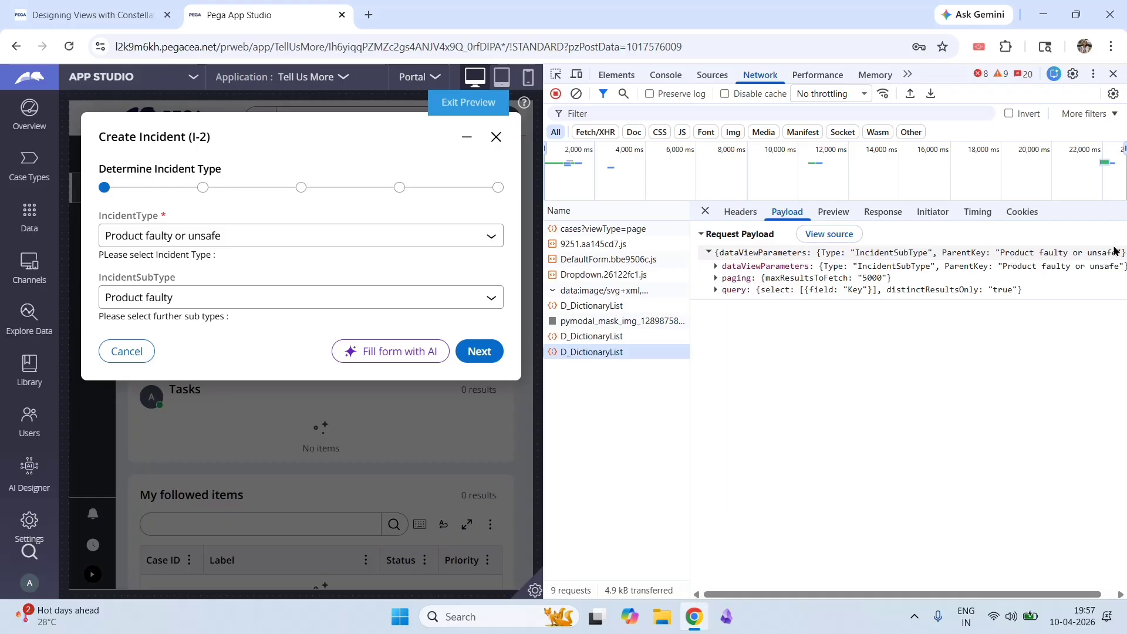
pyautogui.click(889, 211)
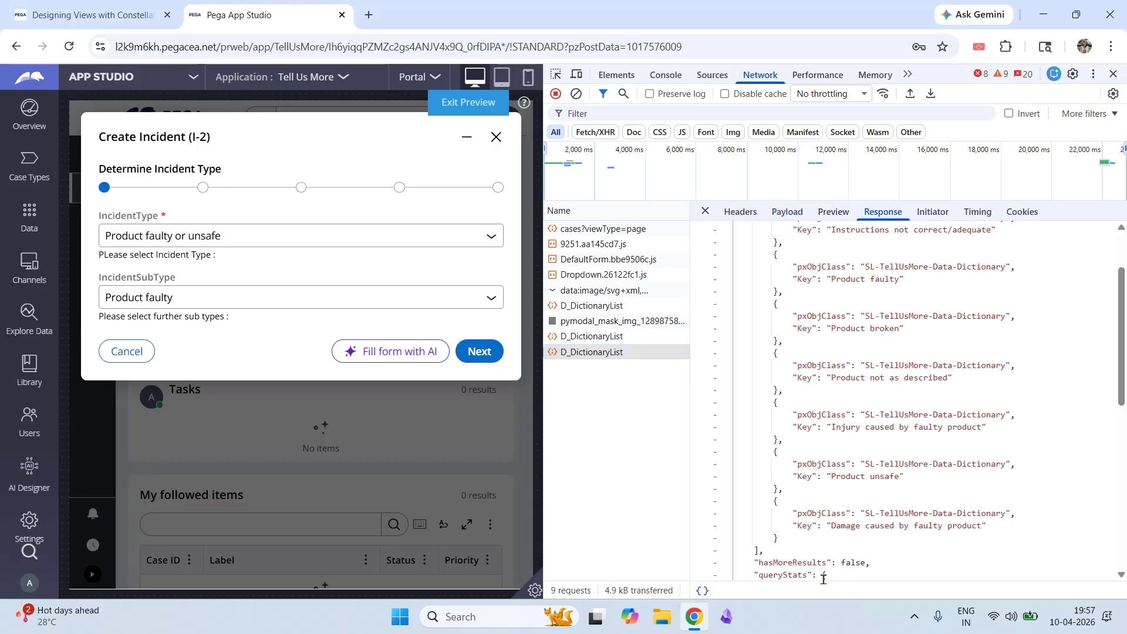
pyautogui.scroll(-3, 816, 471)
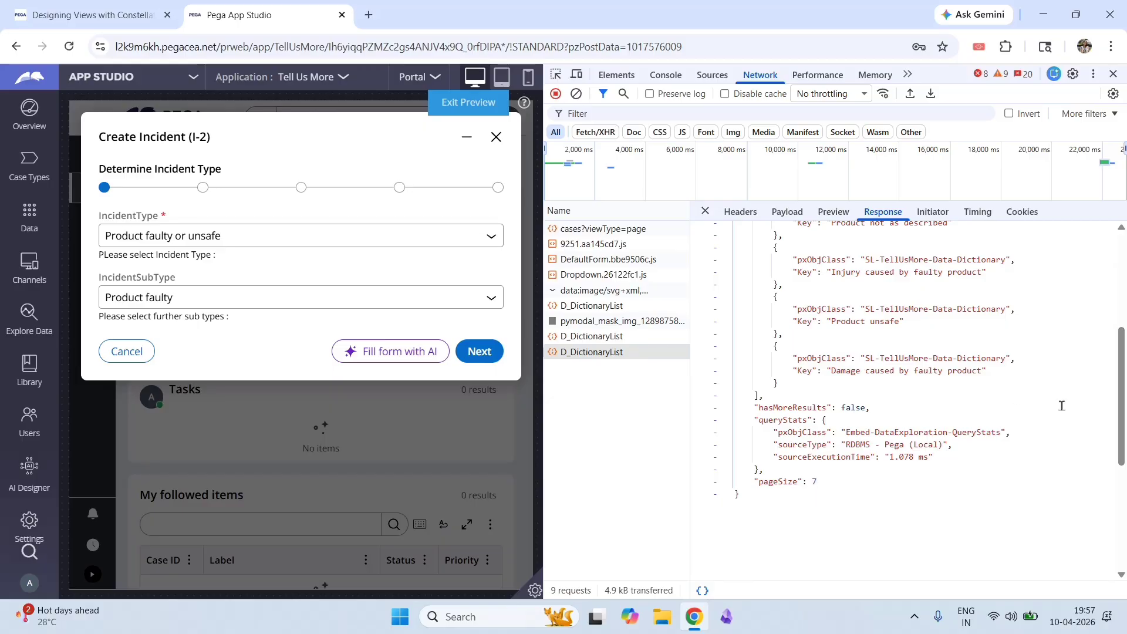
pyautogui.moveTo(1121, 408); pyautogui.dragTo(1121, 316)
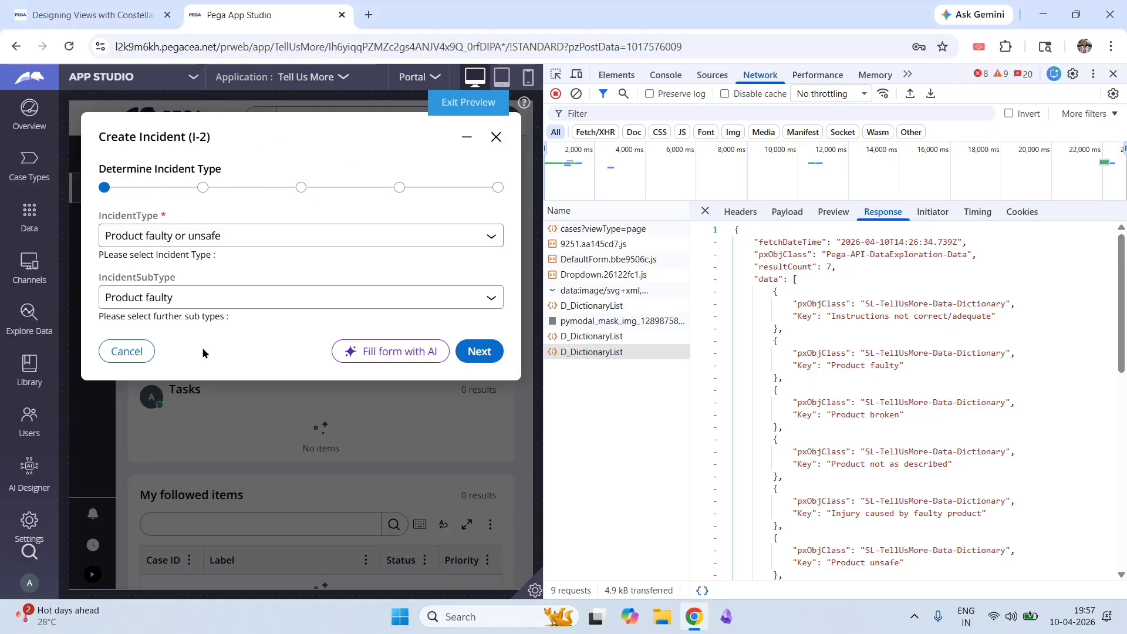
pyautogui.click(402, 406)
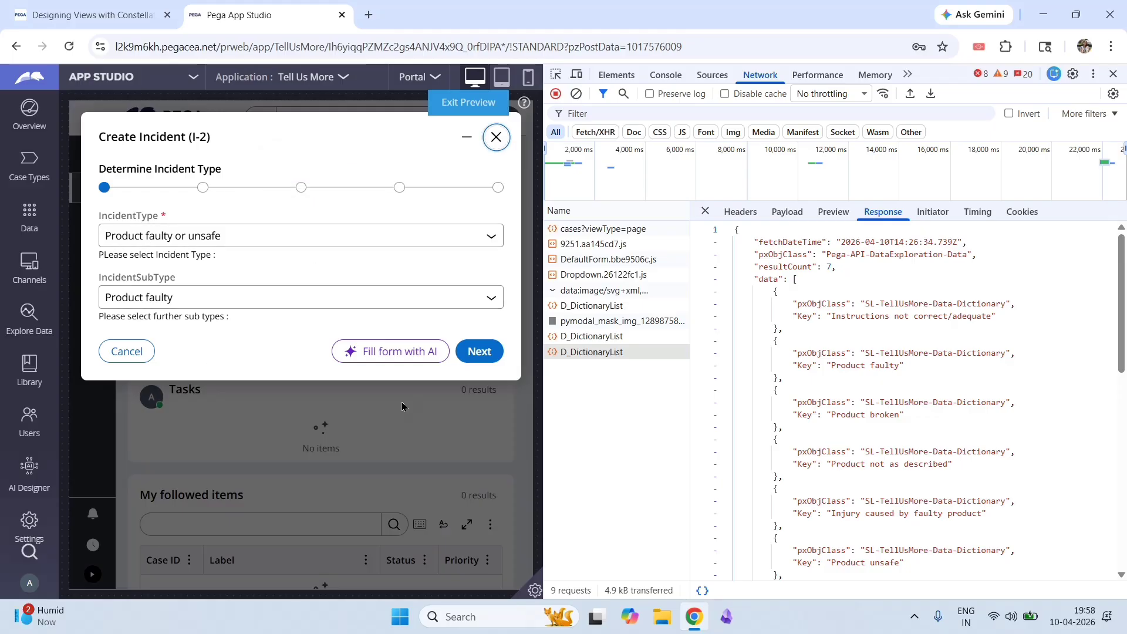